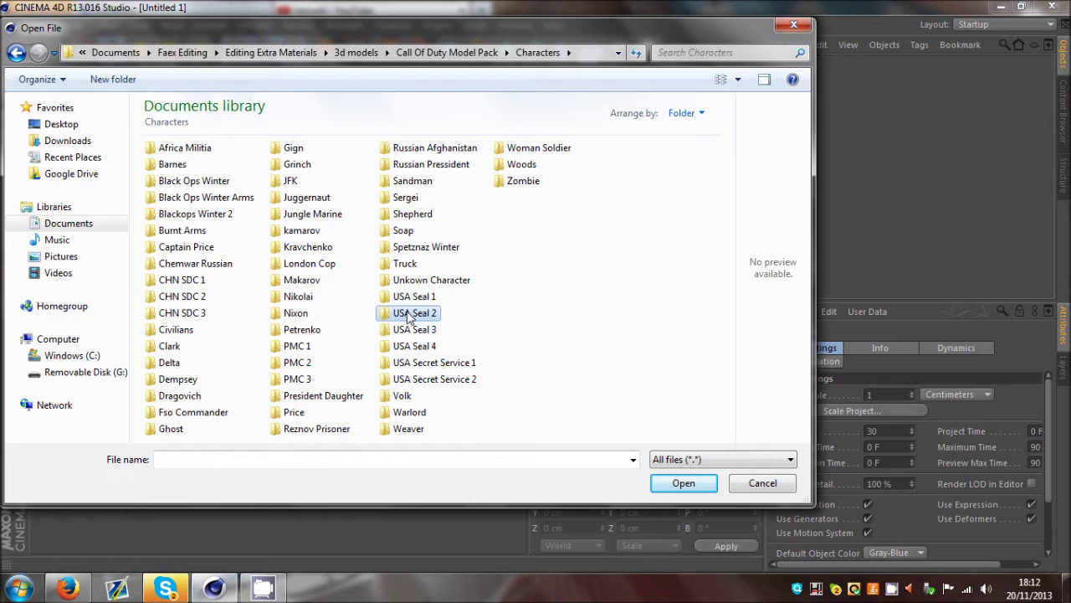
Open USA Seal 2.c4d from the USA Seal 2 character folder.
{"action": "key", "text": "Return"}
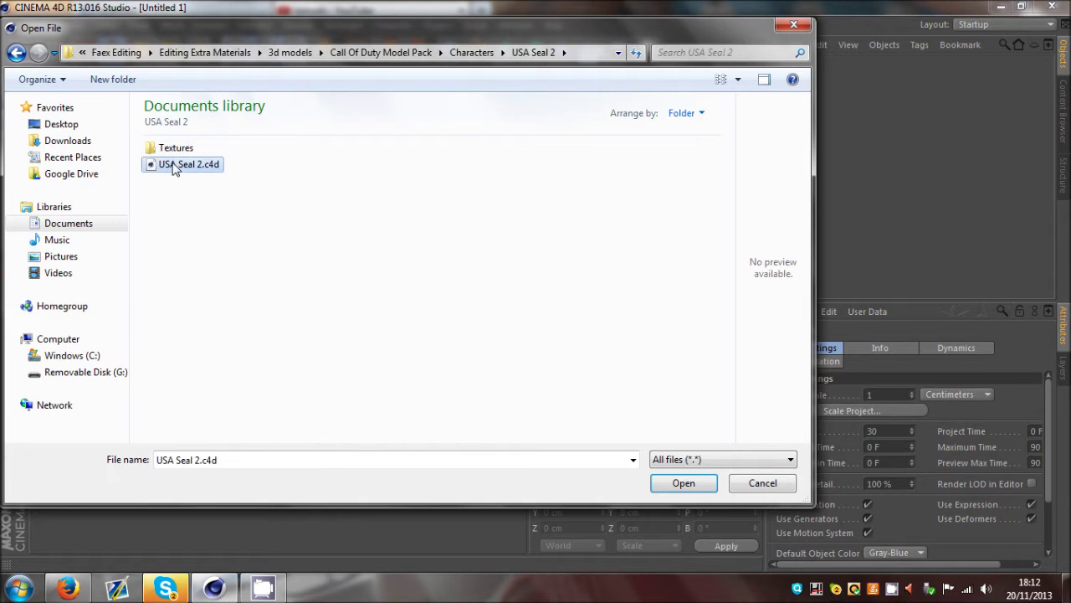
{"action": "double_click", "coordinate": [173, 166]}
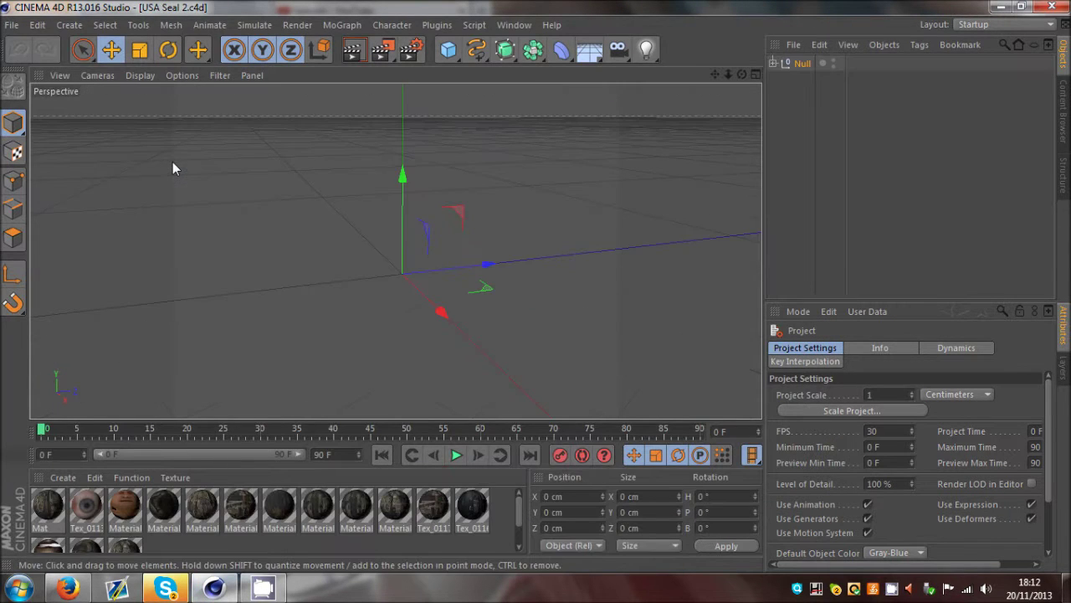
Expand the Null's mesh, controls and skeleton hierarchy, and make the Skeleton visible in the viewport.
{"action": "left_click", "coordinate": [770, 63]}
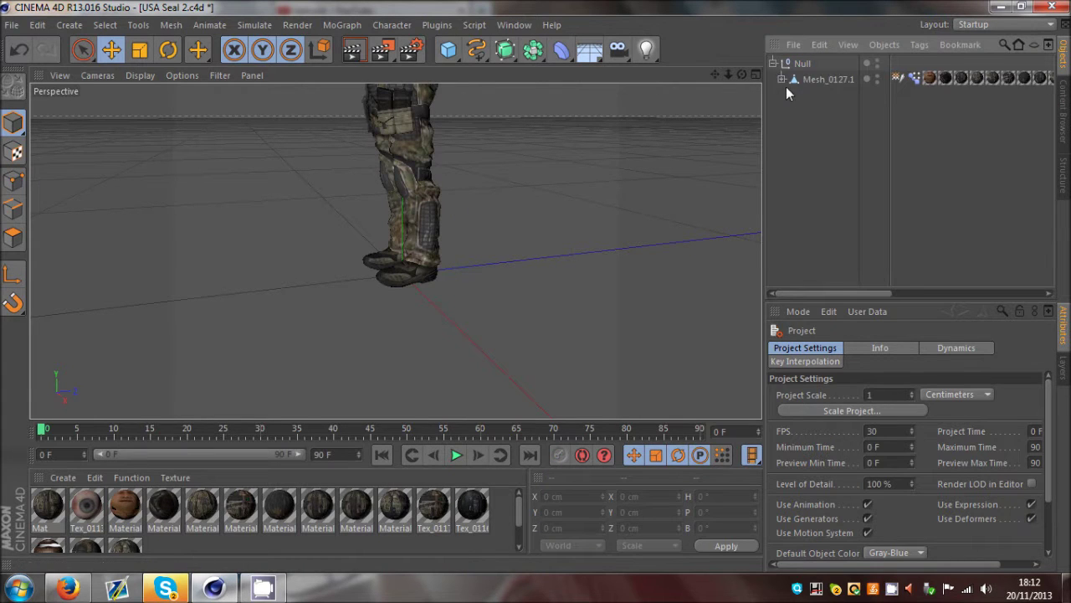
{"action": "left_click", "coordinate": [782, 79]}
{"action": "left_click", "coordinate": [791, 110]}
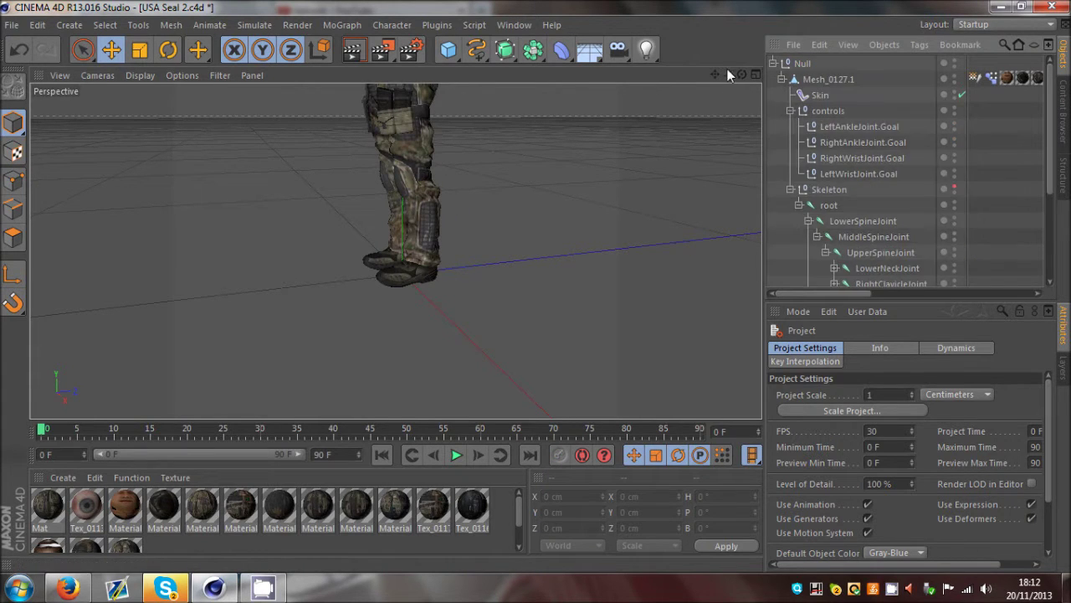
{"action": "mouse_move", "coordinate": [728, 74]}
{"action": "left_mouse_down"}
{"action": "mouse_move", "coordinate": [536, 286]}
{"action": "mouse_move", "coordinate": [723, 73]}
{"action": "left_mouse_up"}
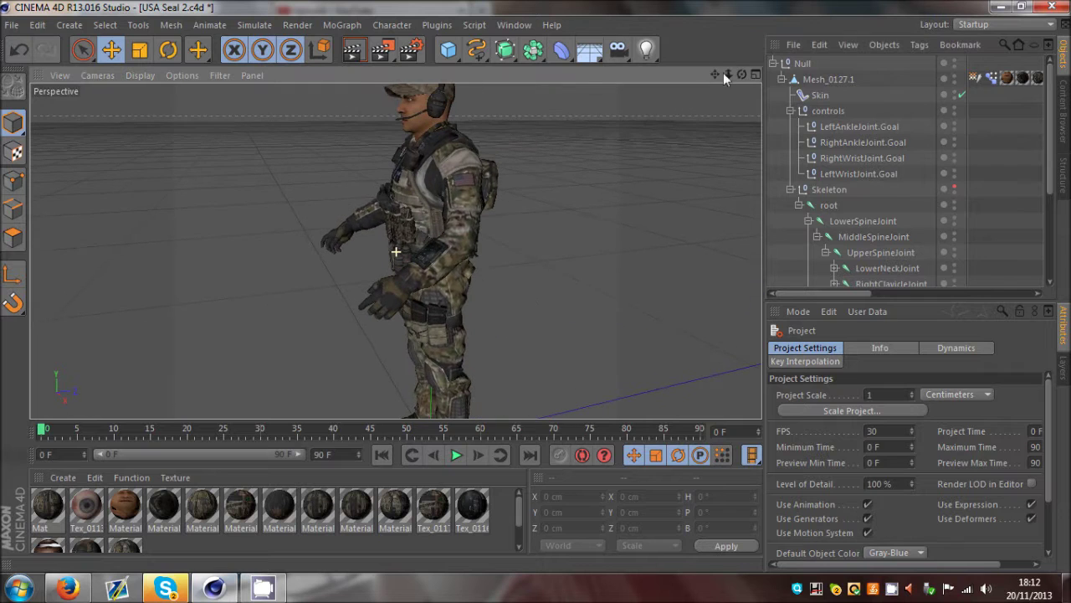
{"action": "left_click", "coordinate": [954, 189]}
Raise the left arm behind the shoulder by moving LeftWristJoint.Goal to about X 12.8, Y 67.7, Z 15.9 cm.
{"action": "left_click_drag", "start_coordinate": [742, 75], "coordinate": [536, 285]}
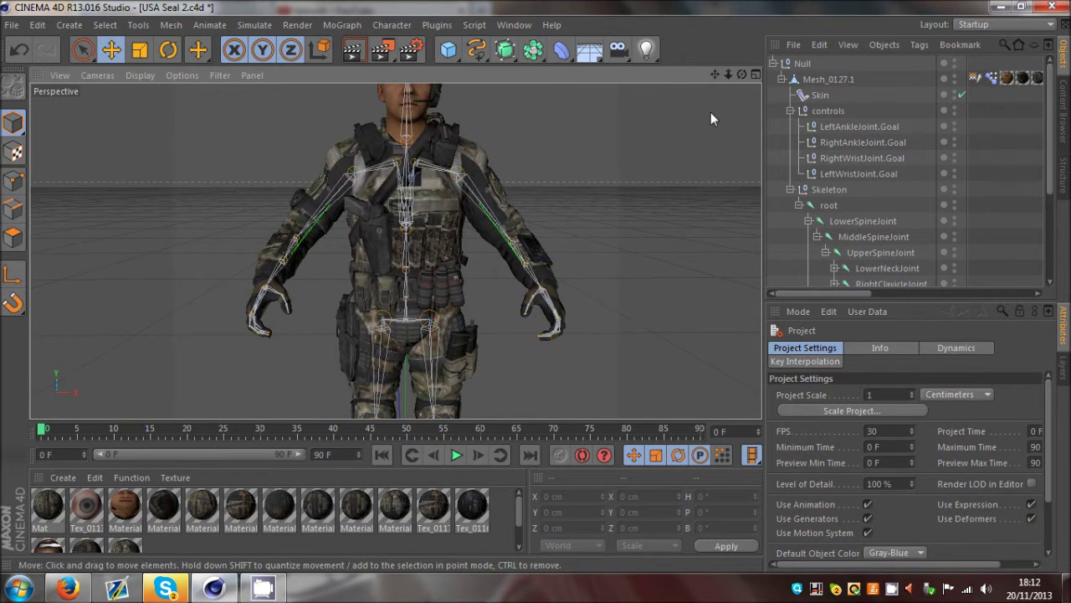
{"action": "left_click_drag", "start_coordinate": [741, 75], "coordinate": [356, 272]}
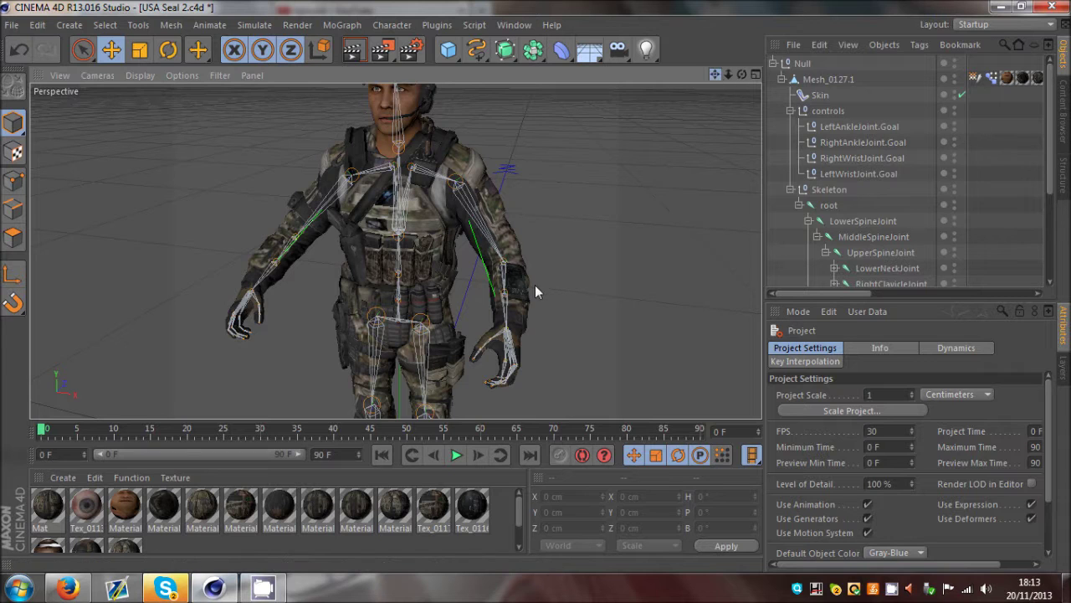
{"action": "right_click_drag", "start_coordinate": [535, 286], "coordinate": [535, 286], "text": "alt"}
{"action": "left_click_drag", "start_coordinate": [542, 283], "coordinate": [536, 286], "text": "alt"}
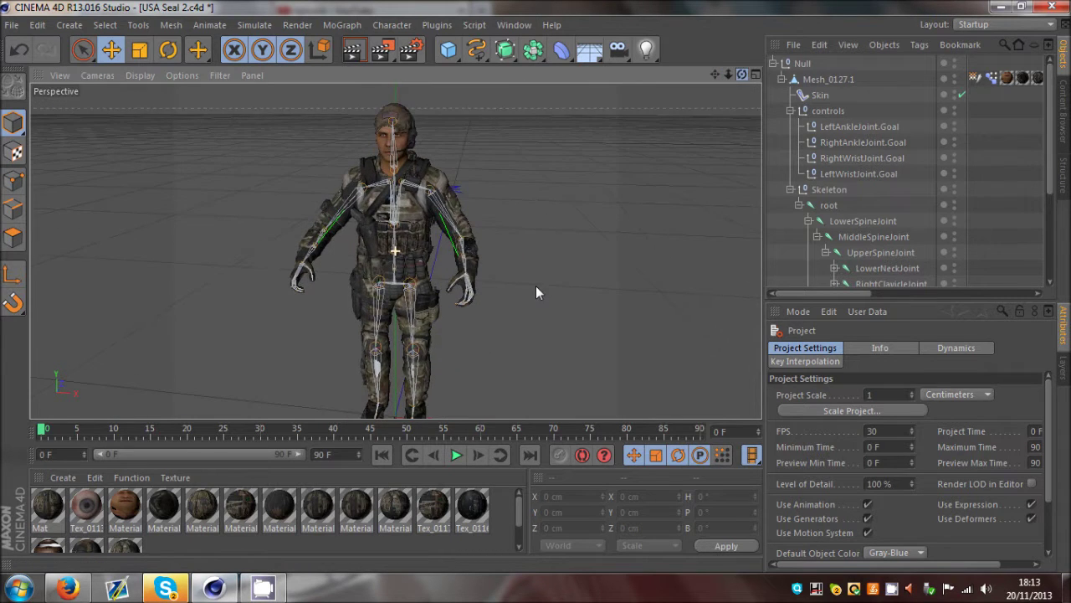
{"action": "left_click_drag", "start_coordinate": [742, 75], "coordinate": [715, 75]}
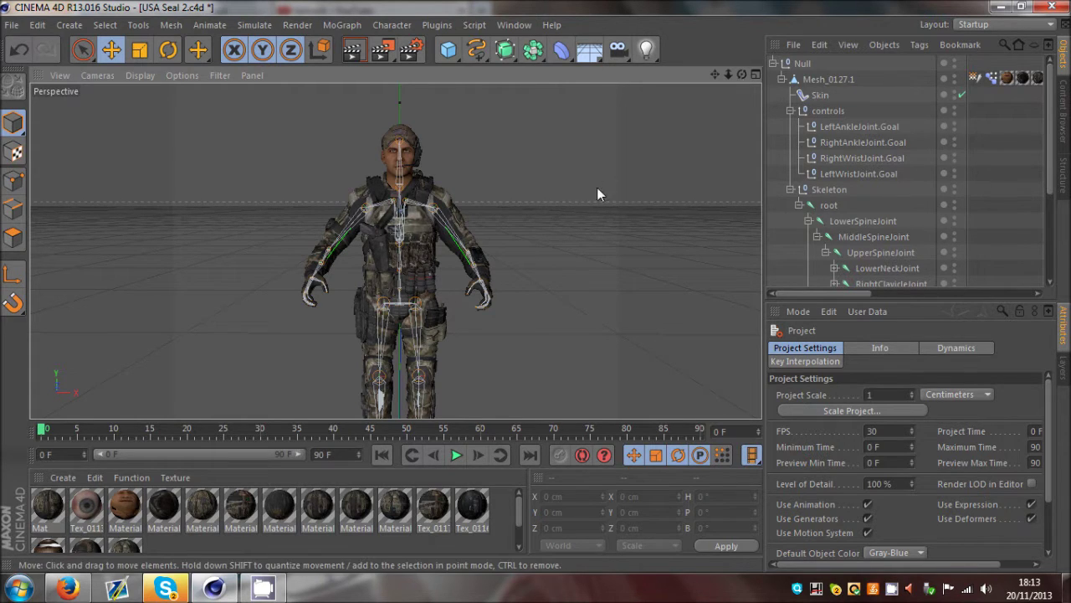
{"action": "left_click_drag", "start_coordinate": [742, 74], "coordinate": [553, 298]}
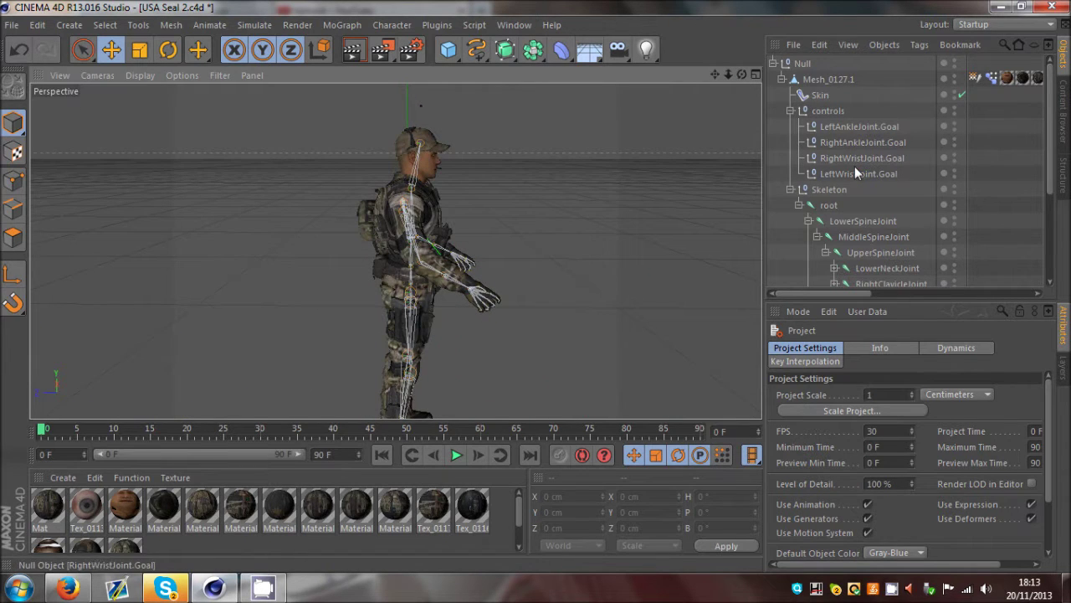
{"action": "left_click", "coordinate": [858, 174]}
{"action": "left_click_drag", "start_coordinate": [741, 75], "coordinate": [733, 200]}
{"action": "left_click_drag", "start_coordinate": [724, 102], "coordinate": [428, 185], "text": "alt"}
{"action": "scroll", "coordinate": [421, 203], "scroll_direction": "up", "scroll_amount": 4}
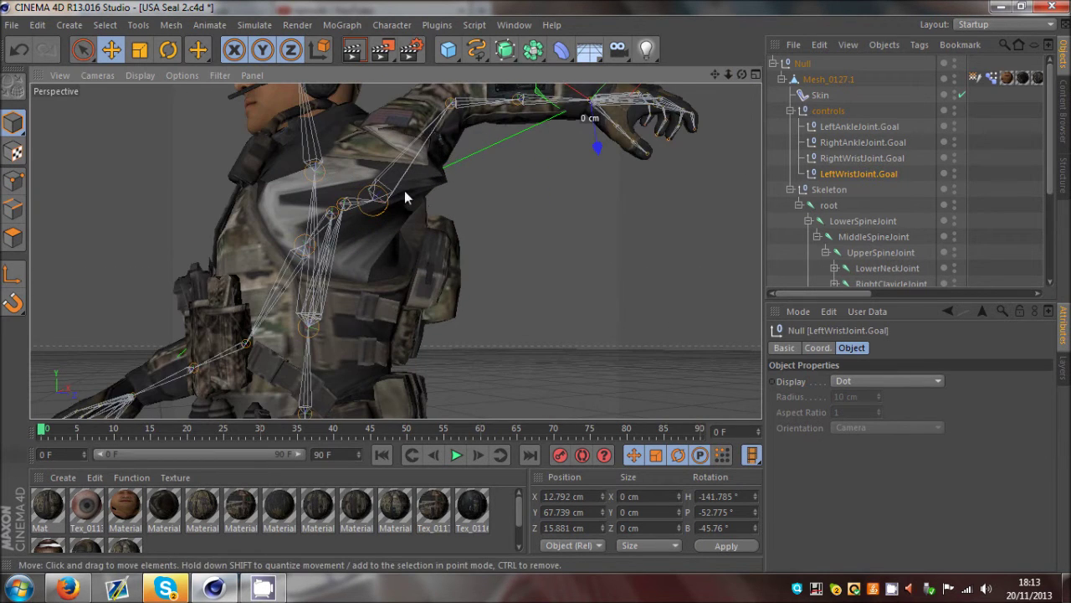
Lower the left arm and stretch it forward, placing LeftWristJoint.Goal at about X 7.7, Y 44.3, Z -29 cm.
{"action": "scroll", "coordinate": [508, 298], "scroll_direction": "down", "scroll_amount": 5}
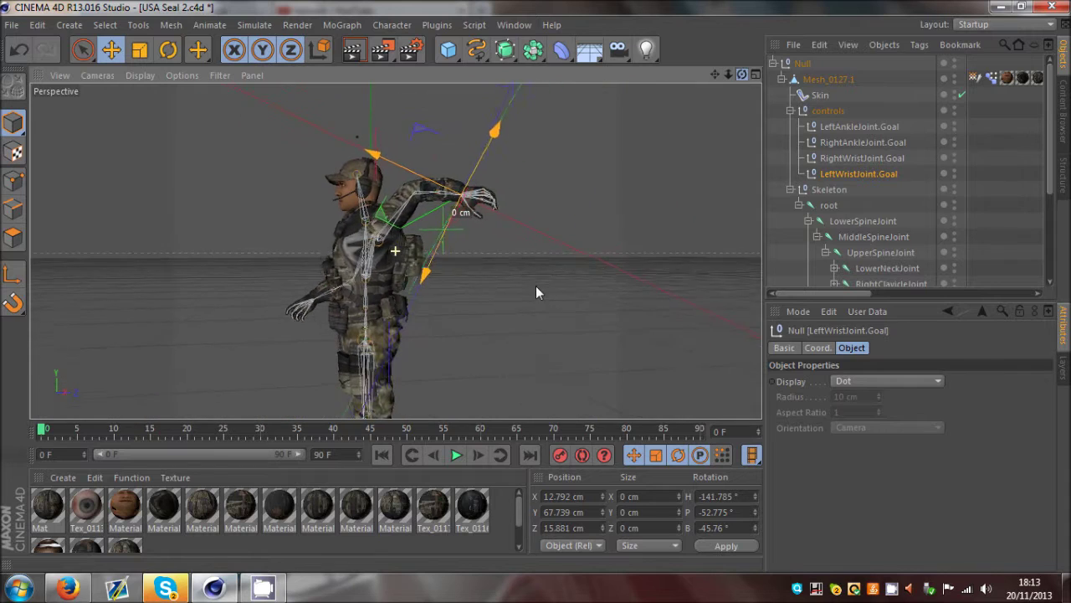
{"action": "left_click_drag", "start_coordinate": [704, 164], "coordinate": [683, 272]}
{"action": "left_click_drag", "start_coordinate": [743, 74], "coordinate": [605, 213]}
{"action": "scroll", "coordinate": [357, 332], "scroll_direction": "up", "scroll_amount": 4}
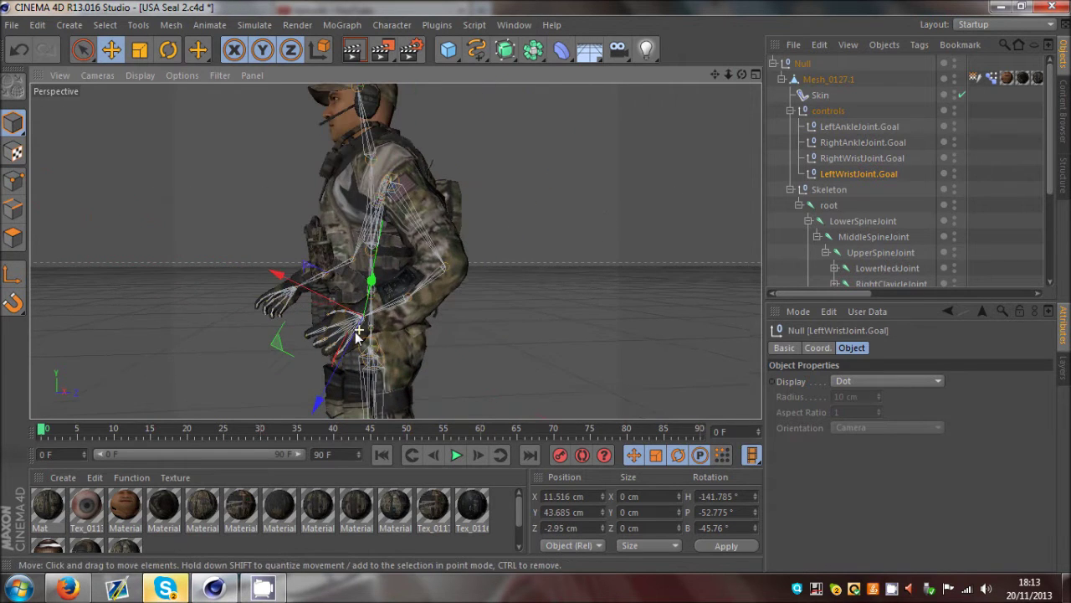
{"action": "left_click_drag", "start_coordinate": [495, 308], "coordinate": [280, 270]}
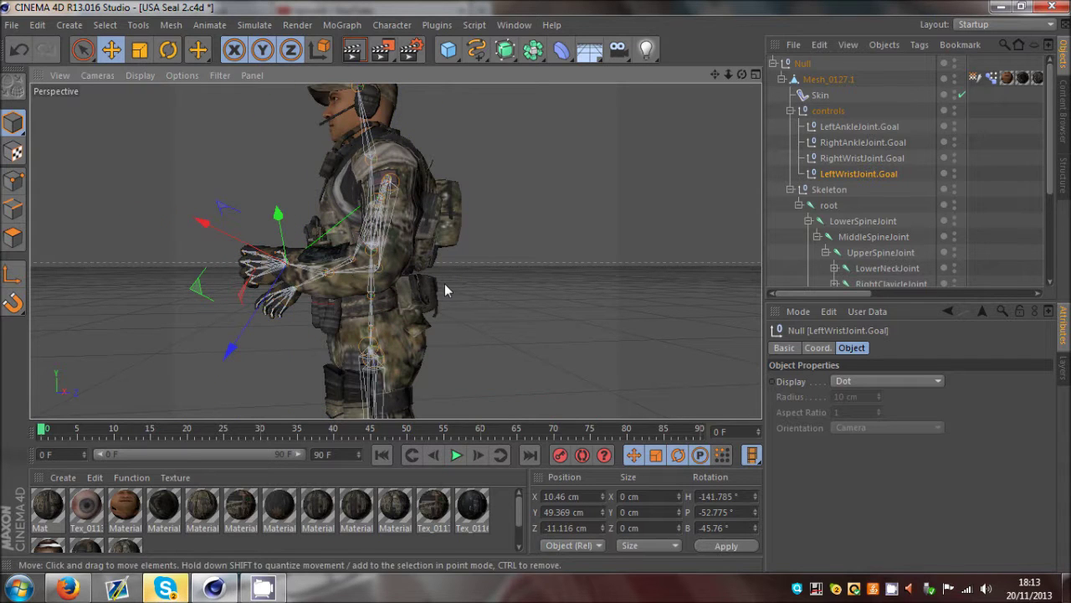
{"action": "left_click_drag", "start_coordinate": [445, 283], "coordinate": [263, 332]}
{"action": "mouse_move", "coordinate": [736, 73]}
{"action": "left_mouse_down"}
{"action": "mouse_move", "coordinate": [535, 285]}
{"action": "mouse_move", "coordinate": [717, 75]}
{"action": "left_mouse_up"}
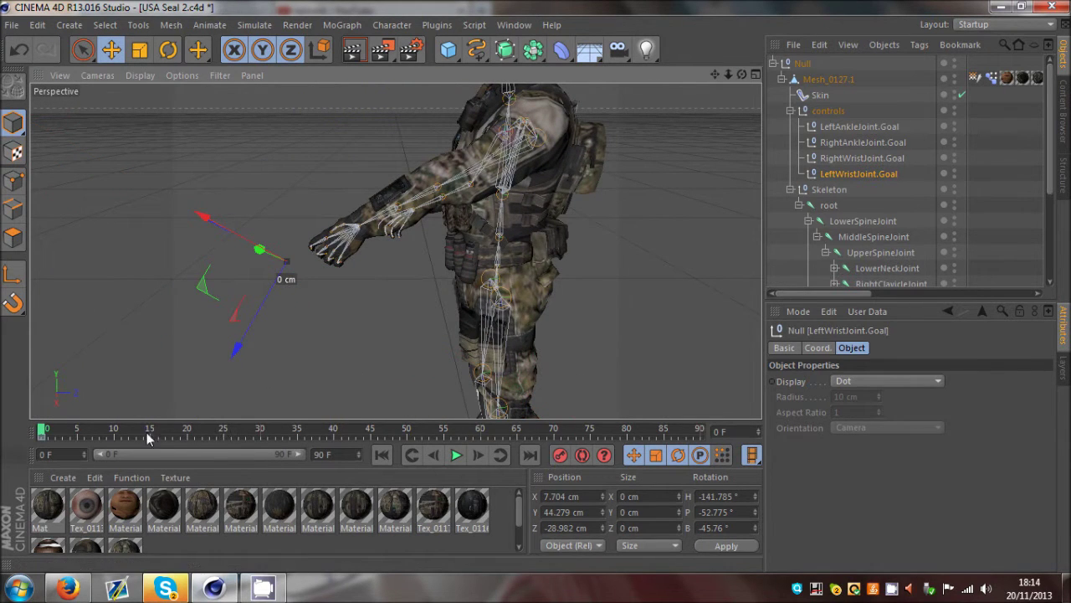
Keyframe LeftWristJoint.Goal at frame 0 and, pulled back to about X 6.7, Y 47.7, Z -7.1 cm, at frame 19, and preview the motion.
{"action": "left_click", "coordinate": [71, 432]}
{"action": "left_click_drag", "start_coordinate": [331, 339], "coordinate": [496, 283]}
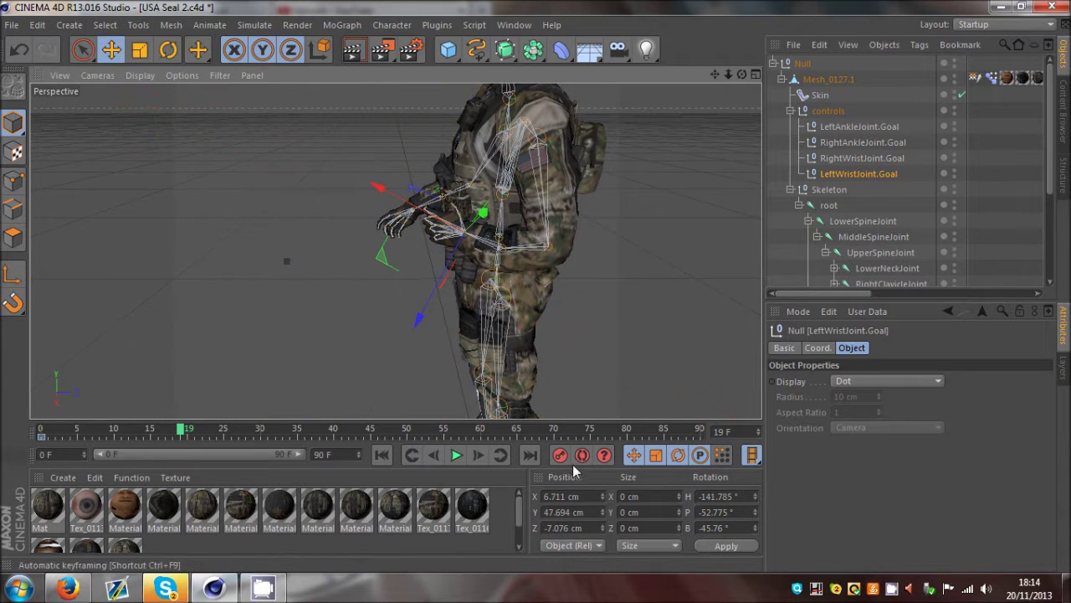
{"action": "left_click_drag", "start_coordinate": [185, 431], "coordinate": [62, 446]}
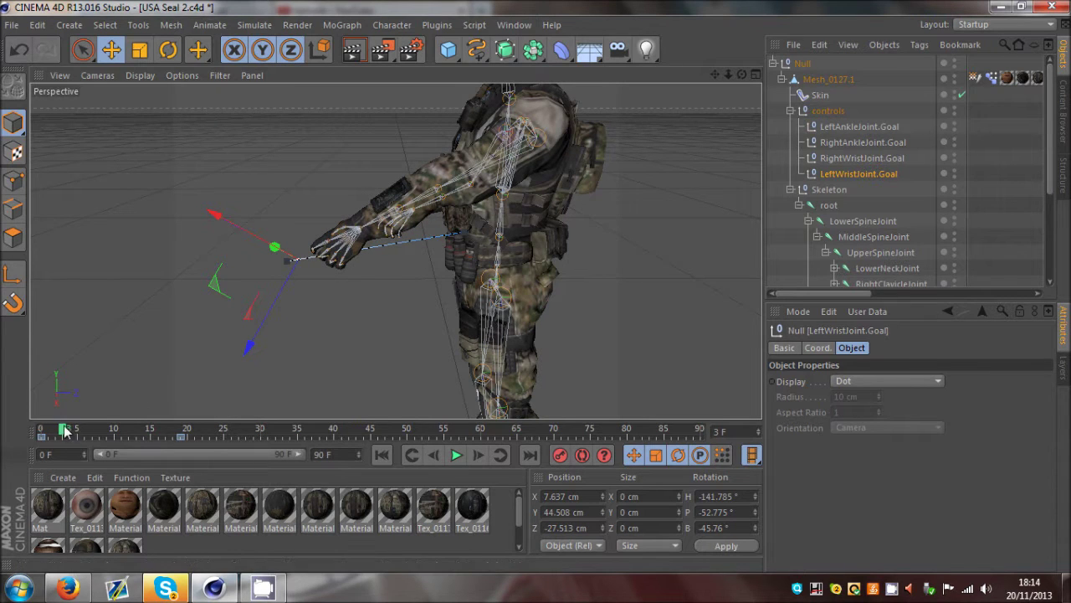
{"action": "left_click_drag", "start_coordinate": [65, 430], "coordinate": [109, 430]}
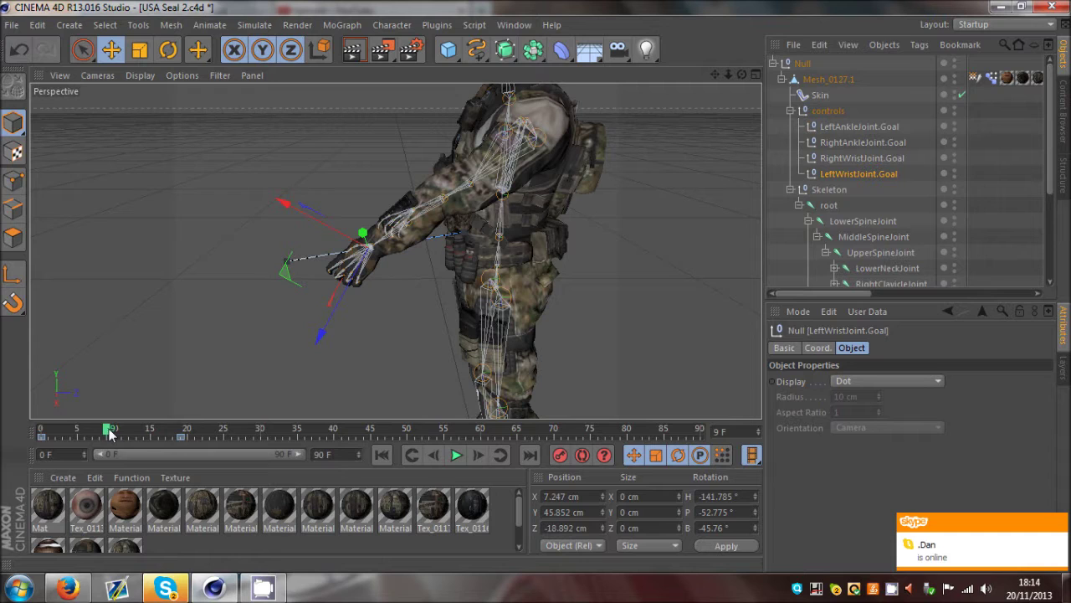
{"action": "left_click_drag", "start_coordinate": [108, 431], "coordinate": [55, 443]}
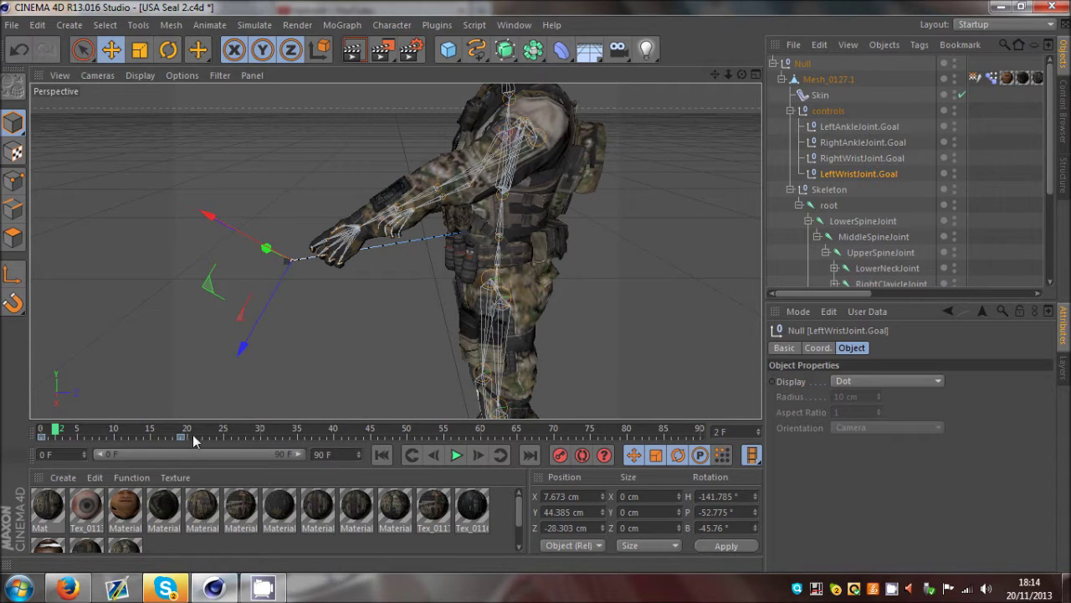
Delete the LeftWristJoint.Goal keyframes at frames 0 and 19.
{"action": "left_click_drag", "start_coordinate": [192, 441], "coordinate": [40, 446], "text": "ctrl"}
{"action": "left_click", "coordinate": [192, 441]}
Pull the left hand back toward the body, moving LeftWristJoint.Goal to about X 6.3, Y 48.8, Z -18.7 cm.
{"action": "left_click_drag", "start_coordinate": [380, 310], "coordinate": [412, 295]}
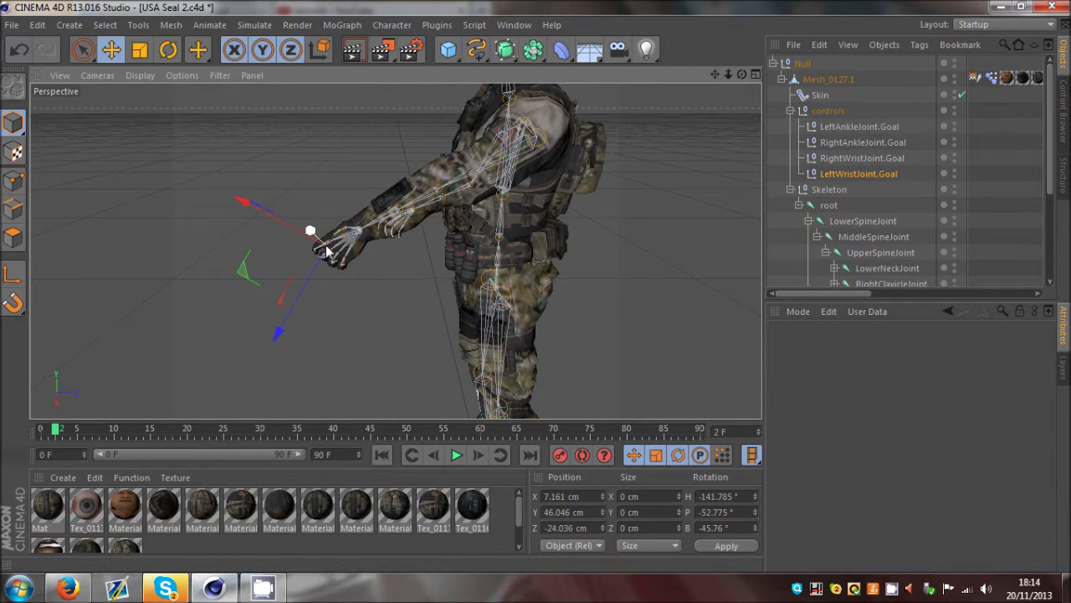
{"action": "left_click_drag", "start_coordinate": [357, 270], "coordinate": [396, 256]}
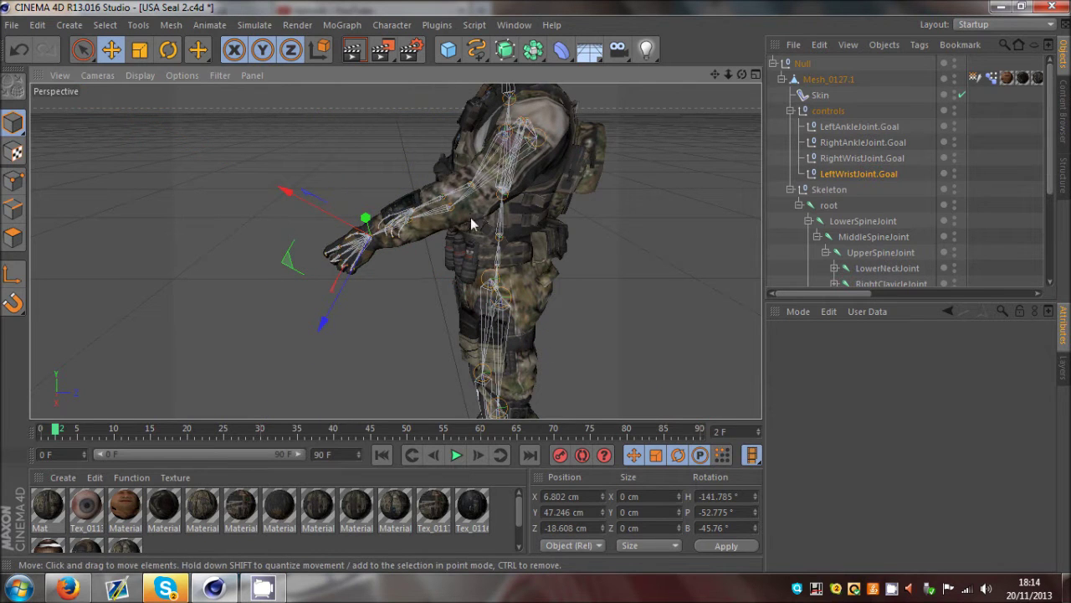
{"action": "mouse_move", "coordinate": [436, 297]}
{"action": "left_mouse_down"}
{"action": "mouse_move", "coordinate": [423, 291]}
{"action": "mouse_move", "coordinate": [437, 288]}
{"action": "left_mouse_up"}
Move LeftWristJoint.Goal sideways away from the chest to about X 11.2, Y 48.3, Z -17.8 cm.
{"action": "left_click_drag", "start_coordinate": [537, 287], "coordinate": [538, 210], "text": "alt"}
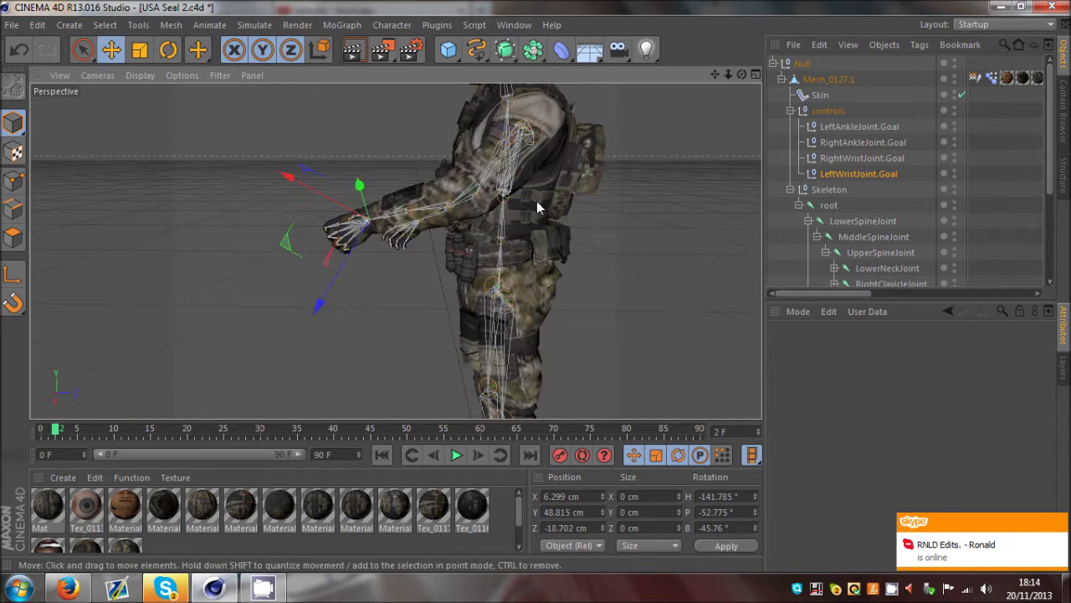
{"action": "left_click_drag", "start_coordinate": [742, 75], "coordinate": [577, 287]}
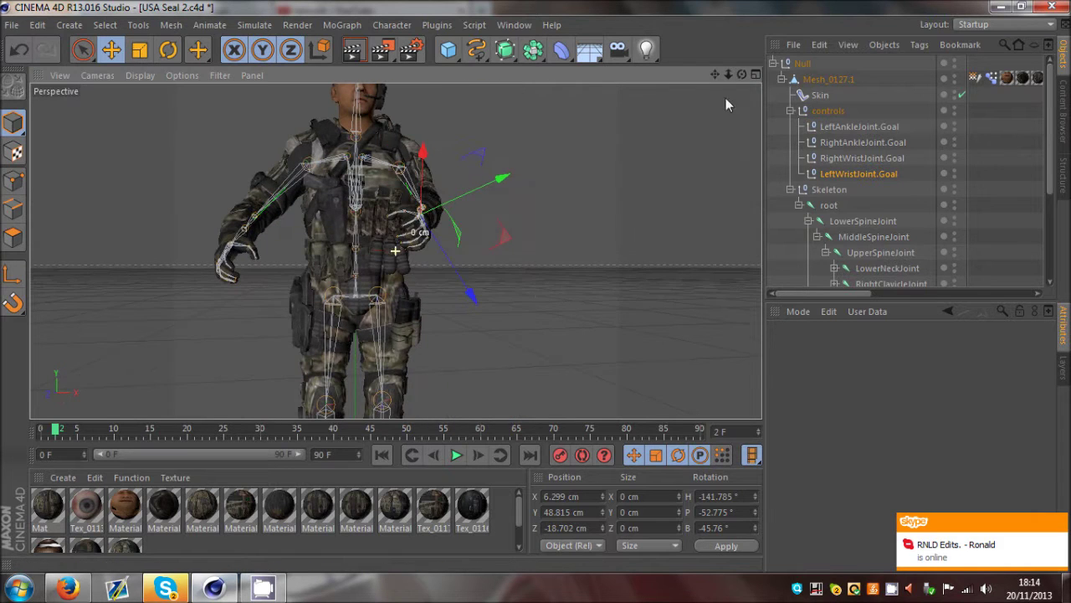
{"action": "left_click_drag", "start_coordinate": [622, 202], "coordinate": [655, 195]}
{"action": "left_click_drag", "start_coordinate": [742, 74], "coordinate": [535, 285]}
{"action": "left_click_drag", "start_coordinate": [699, 127], "coordinate": [722, 132]}
{"action": "left_click_drag", "start_coordinate": [742, 75], "coordinate": [536, 286]}
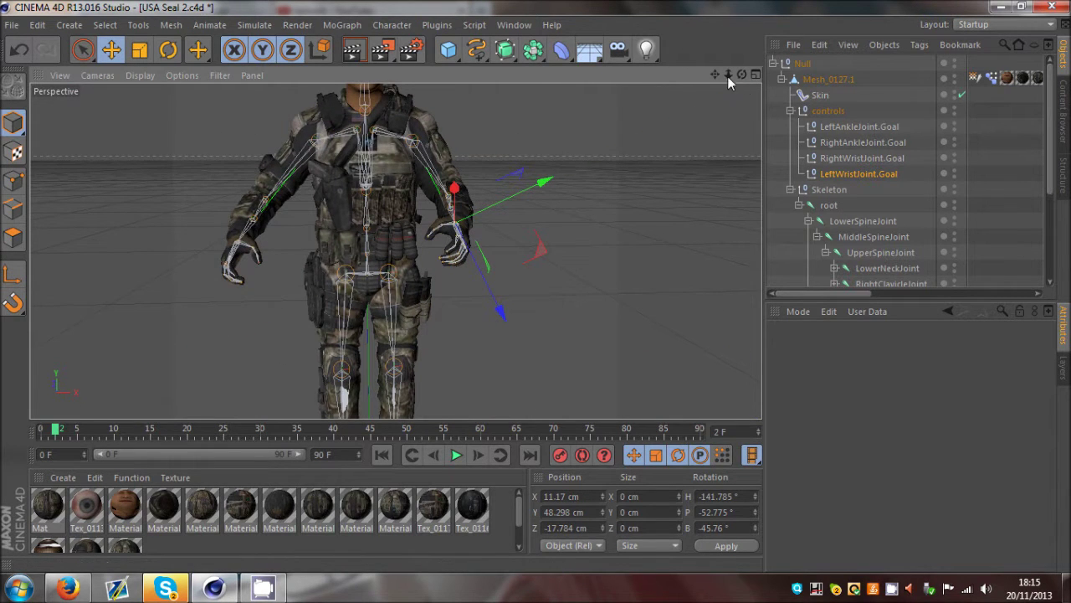
Go to frame 10 and move LeftWristJoint.Goal further outward to about X 16.3, Y 48.9, Z -17.4 cm.
{"action": "left_click_drag", "start_coordinate": [728, 75], "coordinate": [536, 285]}
{"action": "left_click", "coordinate": [94, 429]}
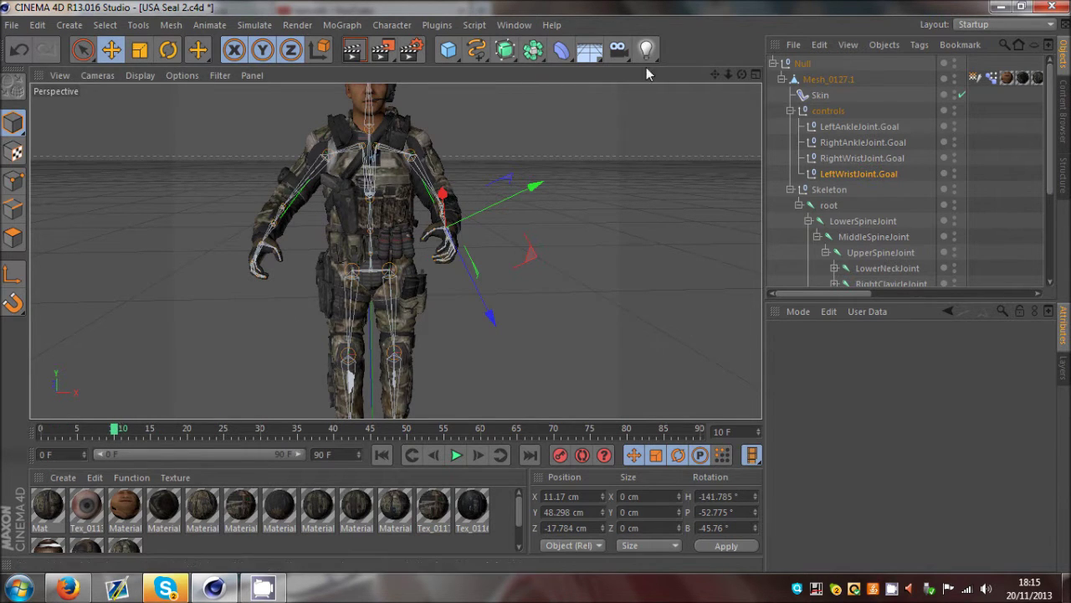
{"action": "left_click_drag", "start_coordinate": [741, 76], "coordinate": [536, 286]}
{"action": "left_click_drag", "start_coordinate": [651, 173], "coordinate": [686, 169]}
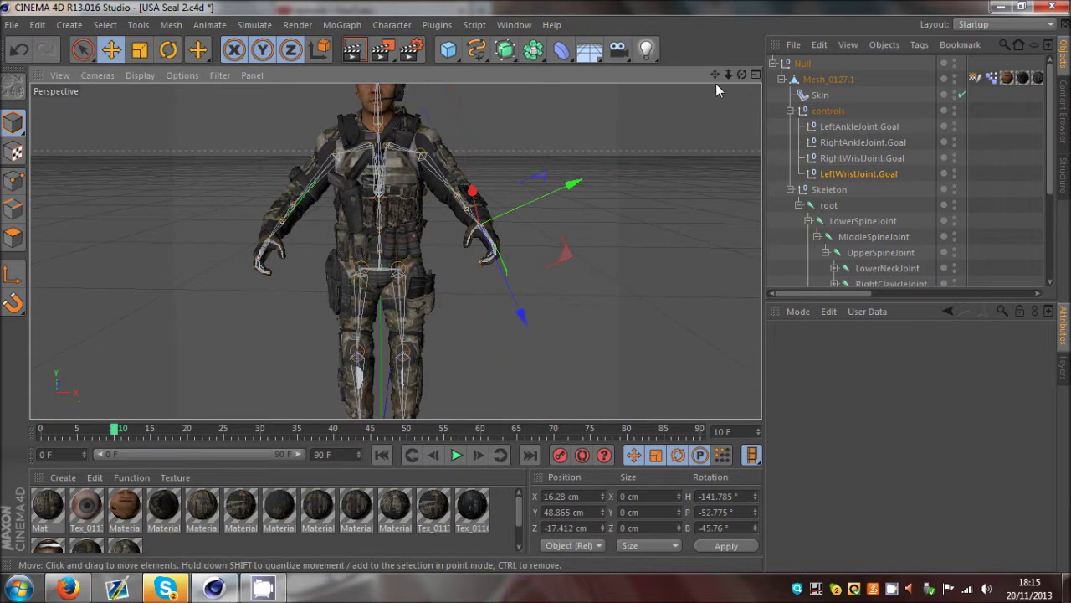
Lower the left hand beside the hip with LeftWristJoint.Goal at about X 16.2, Y 44.9, Z -12.1 cm, and deselect it.
{"action": "left_click_drag", "start_coordinate": [743, 75], "coordinate": [537, 285]}
{"action": "left_click_drag", "start_coordinate": [700, 154], "coordinate": [756, 80]}
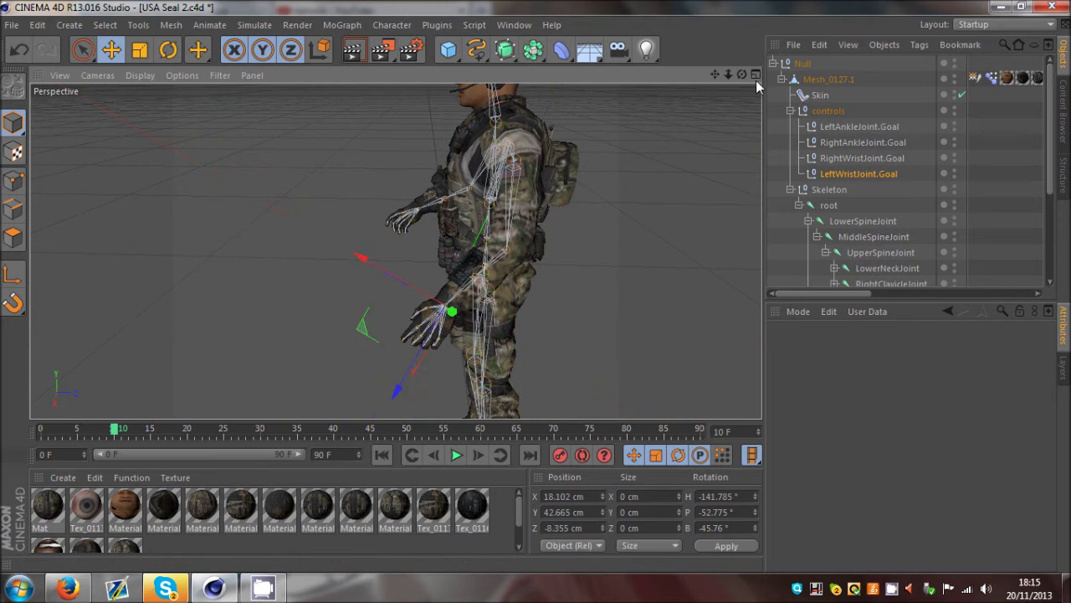
{"action": "left_click_drag", "start_coordinate": [536, 286], "coordinate": [536, 285]}
{"action": "left_click_drag", "start_coordinate": [741, 73], "coordinate": [742, 74]}
{"action": "left_click_drag", "start_coordinate": [315, 263], "coordinate": [392, 244]}
{"action": "left_click_drag", "start_coordinate": [741, 74], "coordinate": [795, 40]}
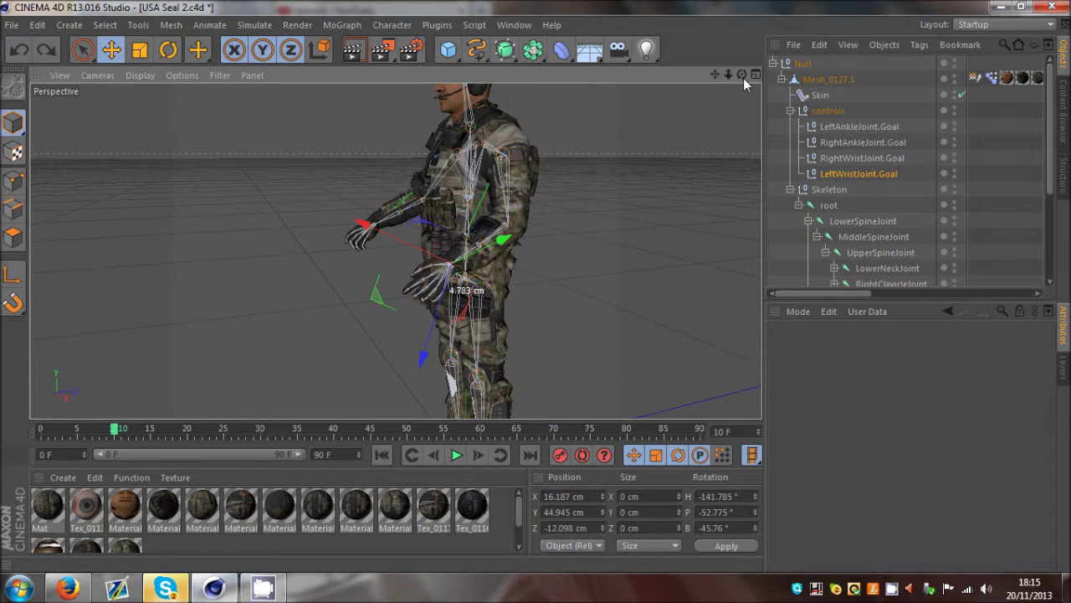
{"action": "left_click_drag", "start_coordinate": [743, 78], "coordinate": [535, 286]}
{"action": "left_click", "coordinate": [680, 184]}
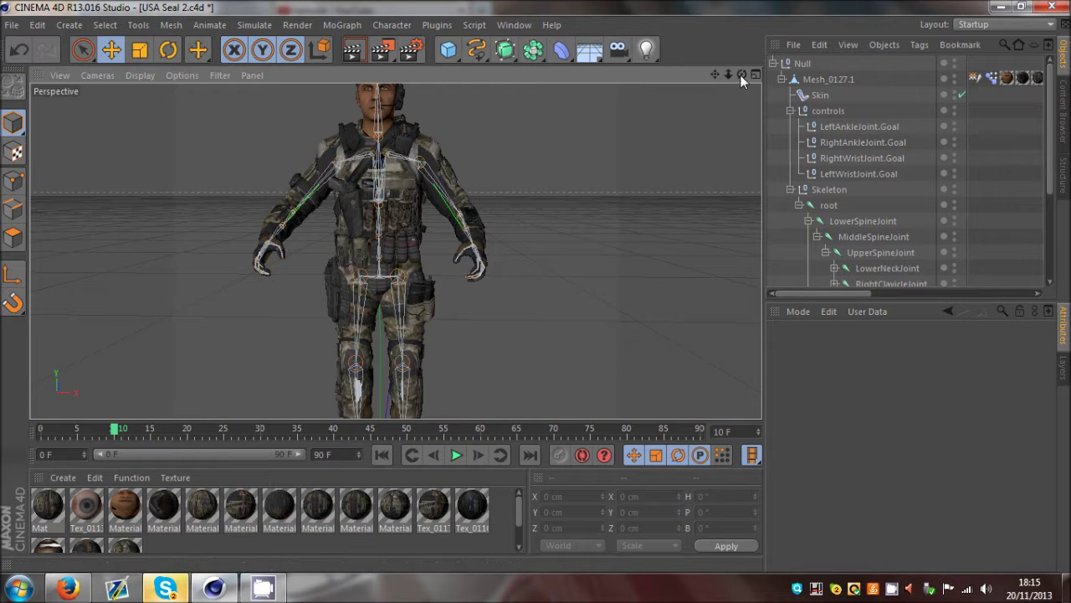
Bring the left forearm across the chest by moving LeftWristJoint.Goal to about X -1.9, Y 56.3, Z -15.5 cm.
{"action": "left_click_drag", "start_coordinate": [742, 75], "coordinate": [537, 287]}
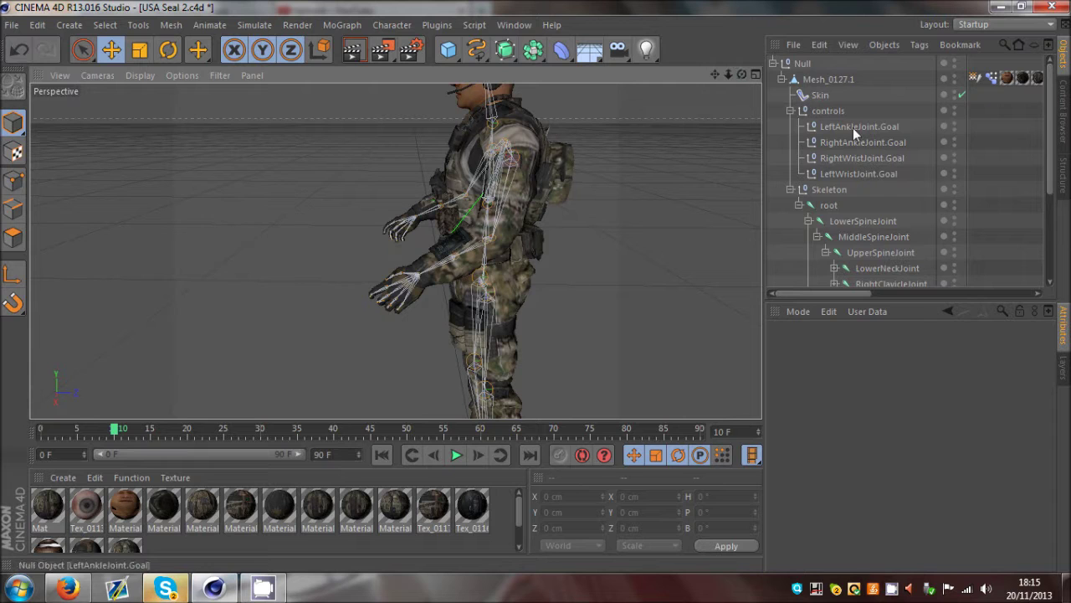
{"action": "left_click", "coordinate": [846, 172]}
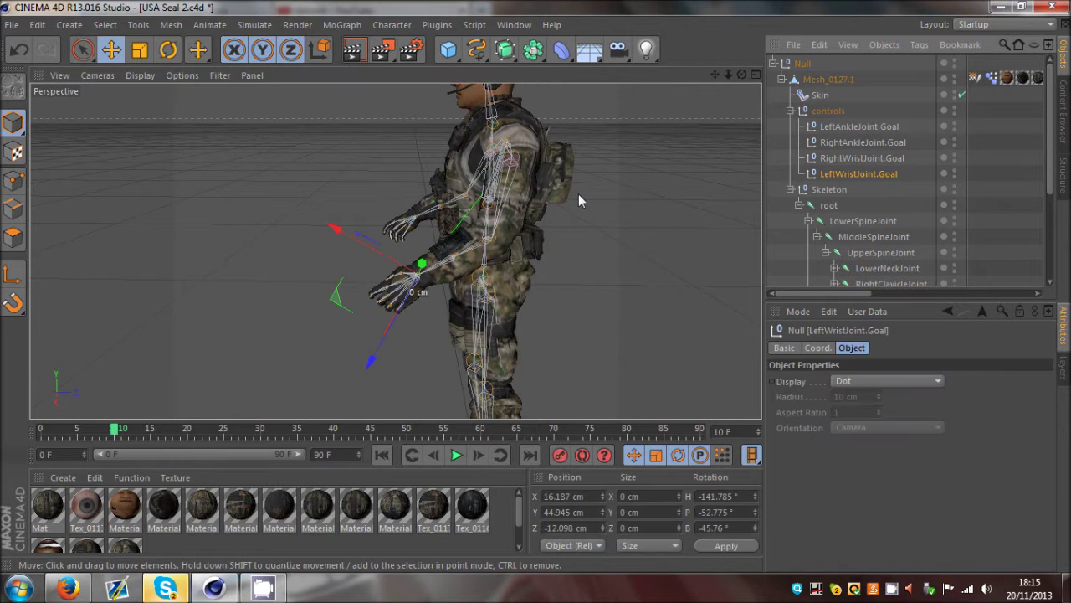
{"action": "left_click_drag", "start_coordinate": [741, 75], "coordinate": [532, 277]}
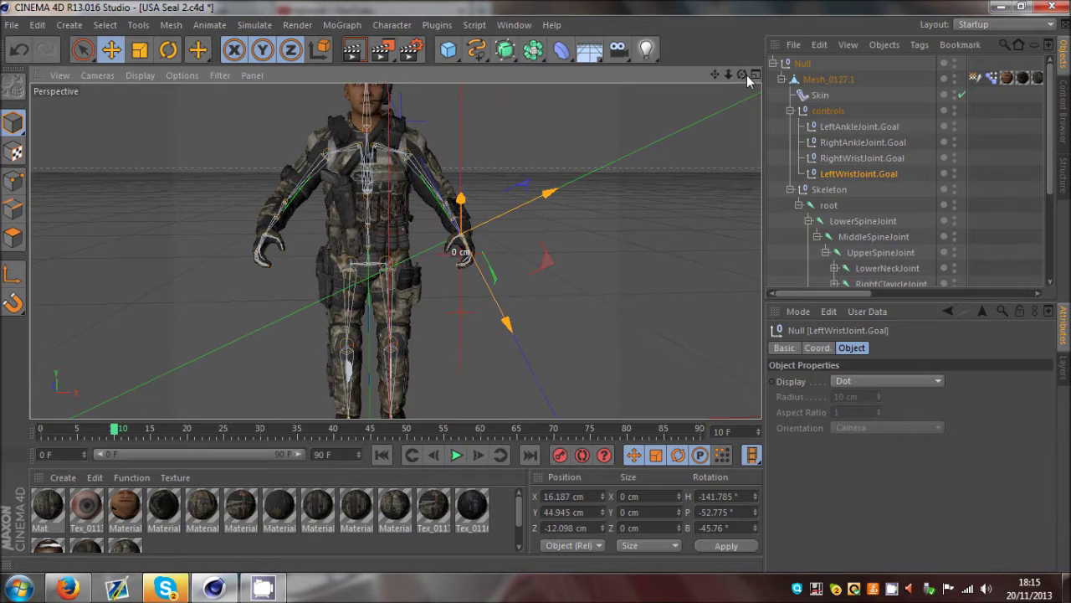
{"action": "left_click_drag", "start_coordinate": [744, 74], "coordinate": [536, 286]}
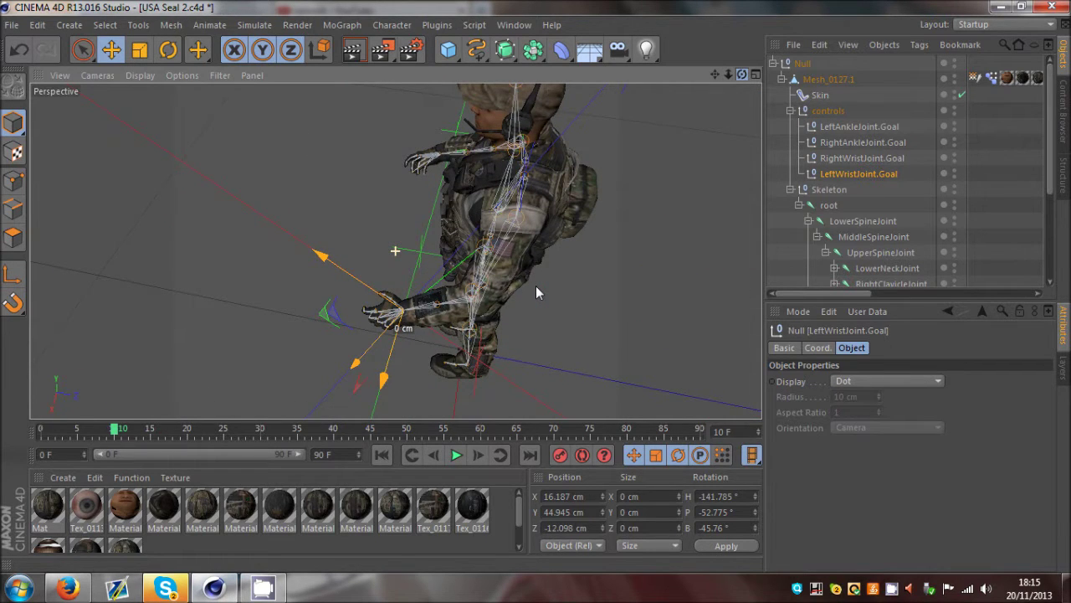
{"action": "left_click_drag", "start_coordinate": [535, 286], "coordinate": [537, 282]}
{"action": "left_click_drag", "start_coordinate": [650, 240], "coordinate": [609, 161]}
{"action": "left_click_drag", "start_coordinate": [742, 75], "coordinate": [536, 285]}
{"action": "left_click_drag", "start_coordinate": [538, 176], "coordinate": [650, 117]}
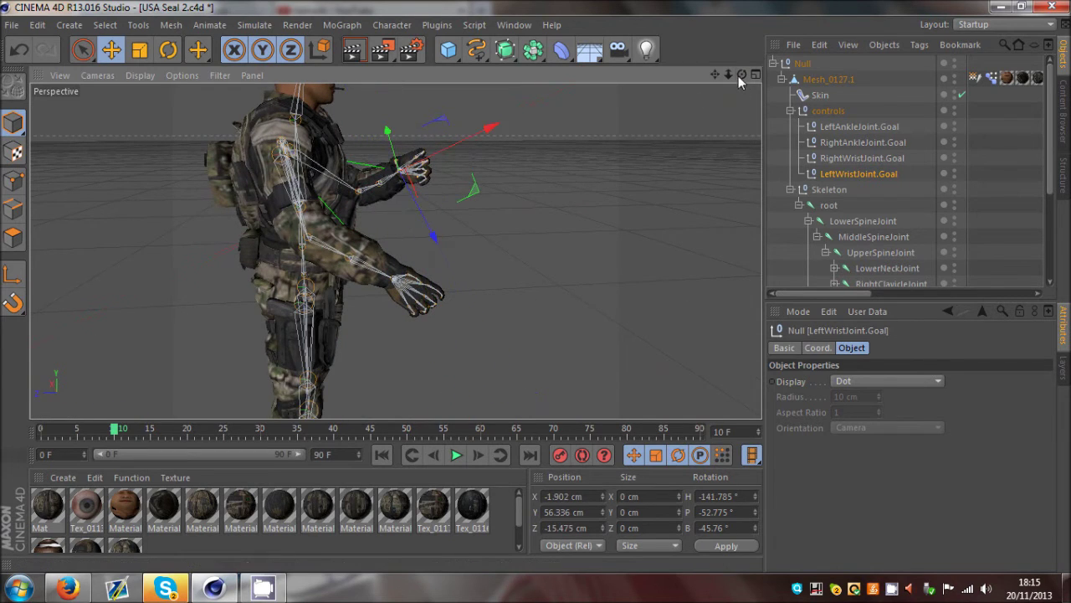
Return the timeline to frame 0.
{"action": "left_click_drag", "start_coordinate": [738, 75], "coordinate": [536, 288]}
{"action": "left_click", "coordinate": [55, 428]}
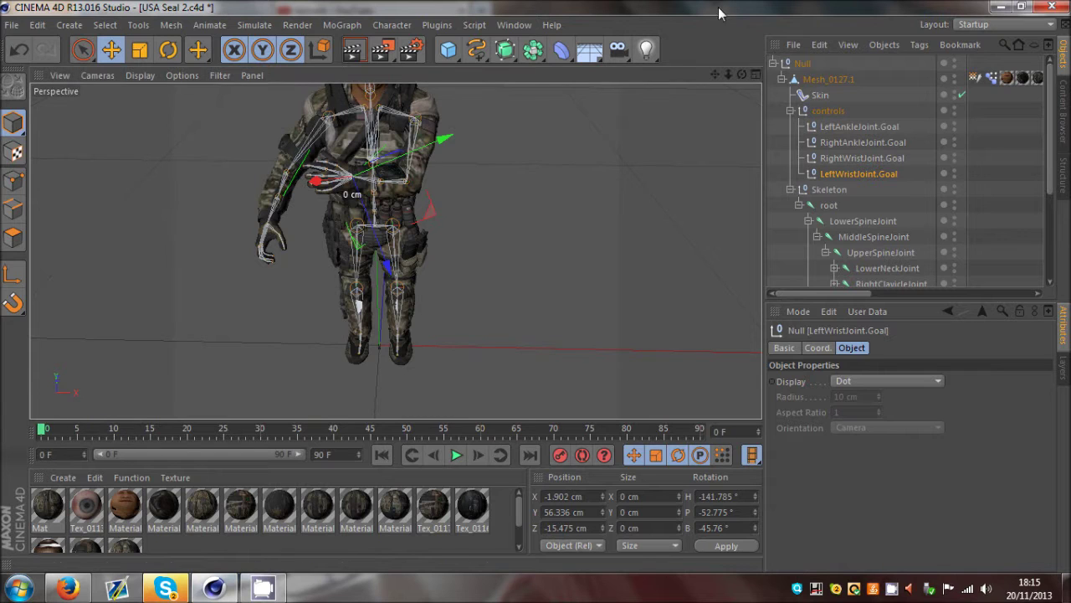
Go to frame 30 and move LeftWristJoint.Goal out to the soldier's side, to about X 30.3, Y 57.3, Z 2.4 cm.
{"action": "left_click_drag", "start_coordinate": [740, 76], "coordinate": [526, 288]}
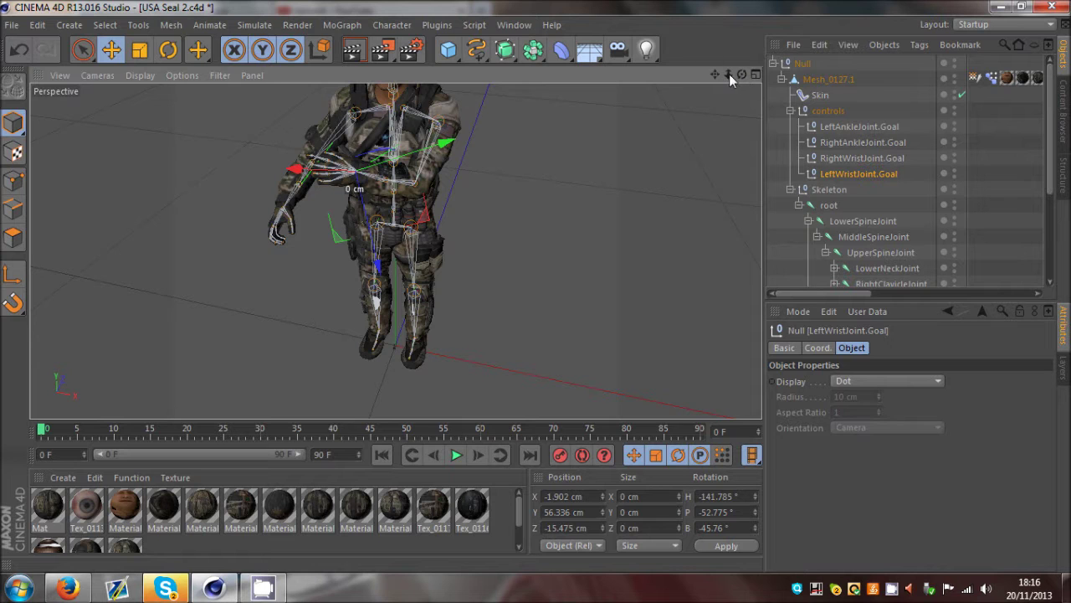
{"action": "left_click_drag", "start_coordinate": [536, 285], "coordinate": [535, 285]}
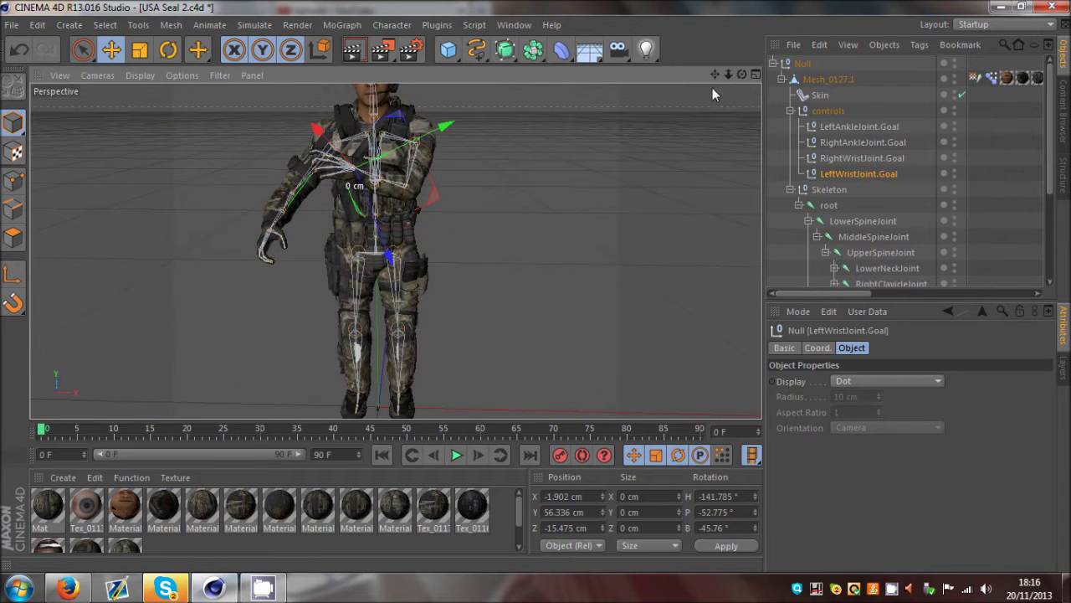
{"action": "left_click_drag", "start_coordinate": [715, 74], "coordinate": [548, 332]}
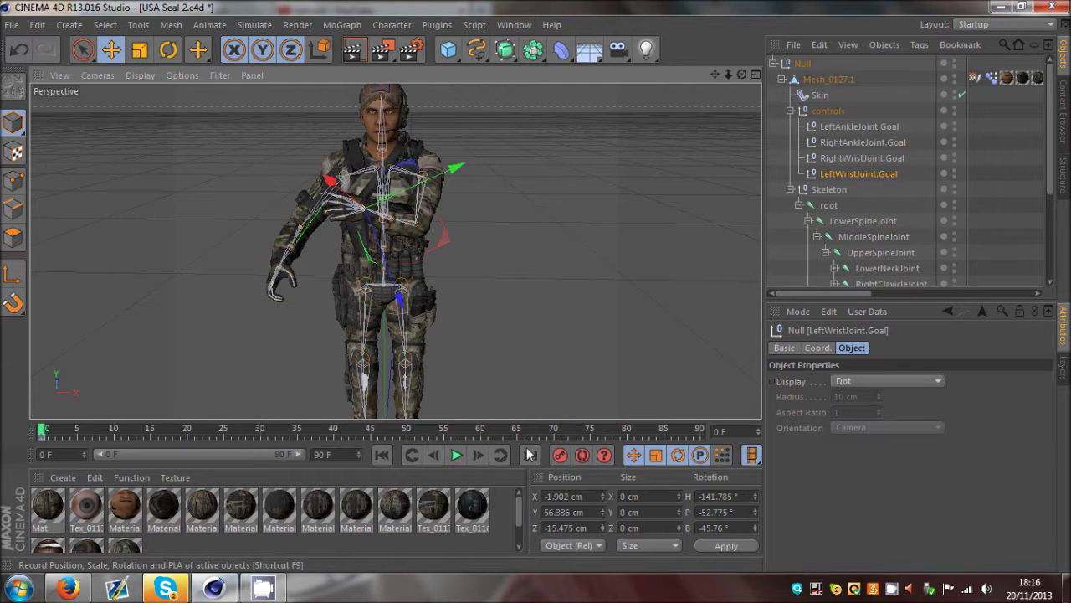
{"action": "left_click_drag", "start_coordinate": [44, 432], "coordinate": [238, 439]}
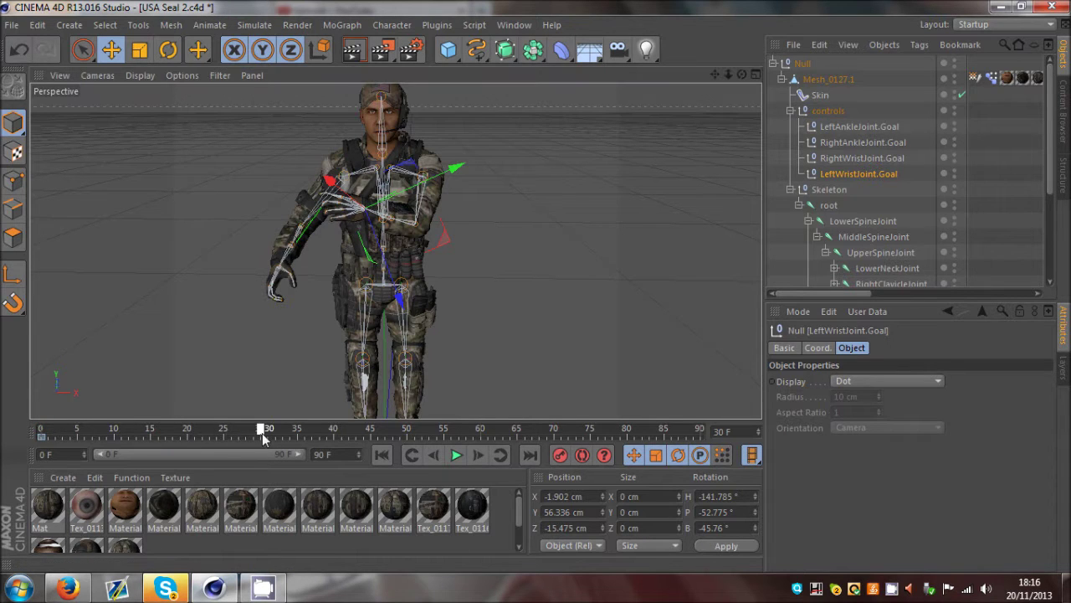
{"action": "left_click_drag", "start_coordinate": [741, 76], "coordinate": [536, 285]}
{"action": "left_click_drag", "start_coordinate": [601, 230], "coordinate": [696, 218]}
Shift LeftWristJoint.Goal in the top view to about X 29.7, Z -0.6 cm, record it at frame 30, and check it in perspective.
{"action": "left_click_drag", "start_coordinate": [741, 75], "coordinate": [535, 287]}
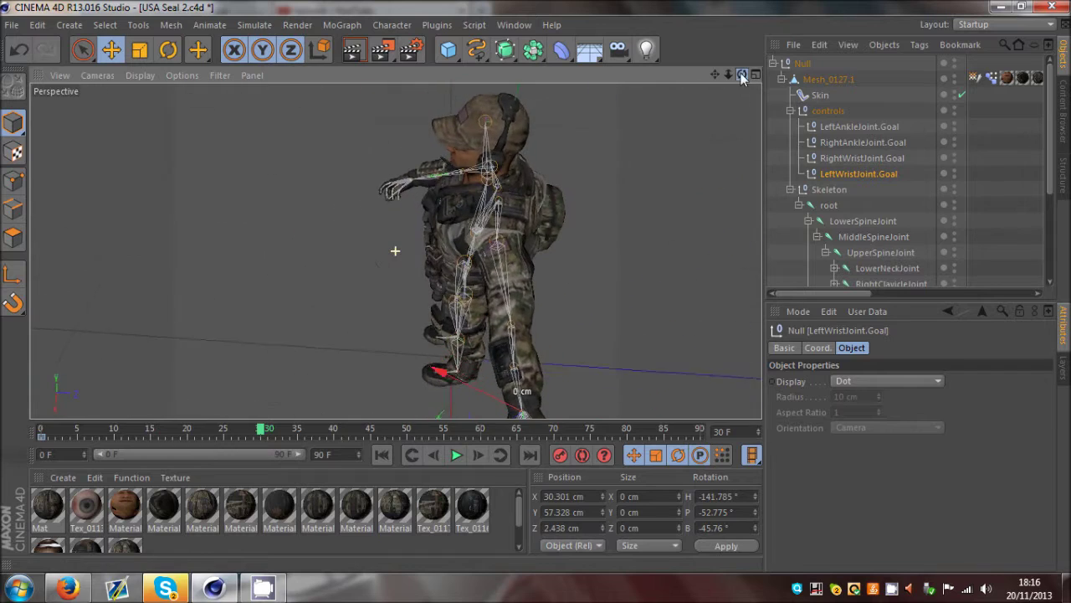
{"action": "middle_click", "coordinate": [614, 148]}
{"action": "middle_click", "coordinate": [615, 149]}
{"action": "left_click_drag", "start_coordinate": [714, 74], "coordinate": [587, 68]}
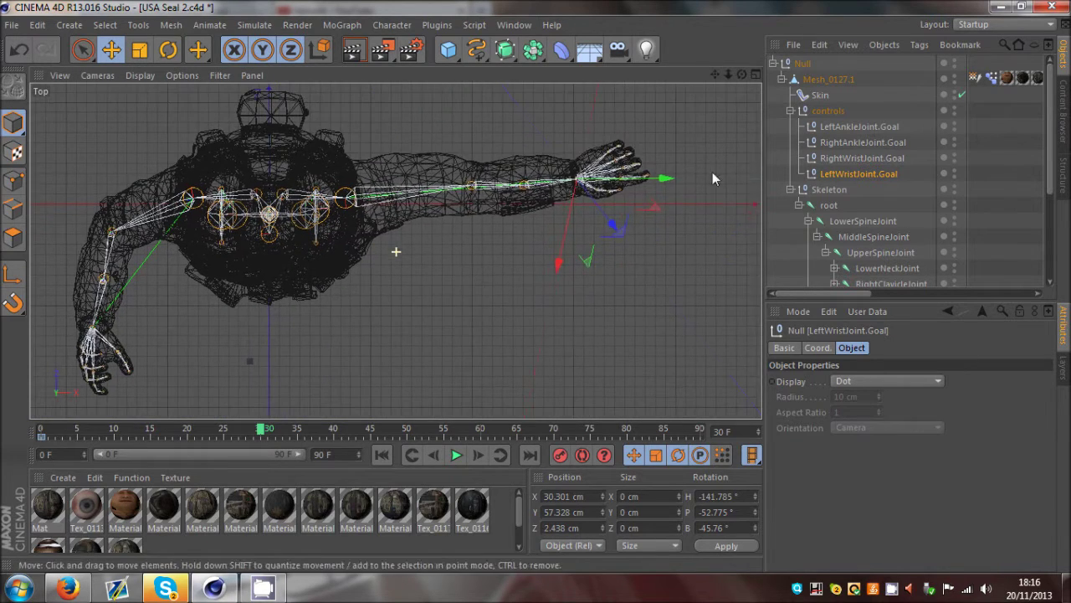
{"action": "left_click_drag", "start_coordinate": [713, 178], "coordinate": [731, 248]}
{"action": "middle_click", "coordinate": [296, 170]}
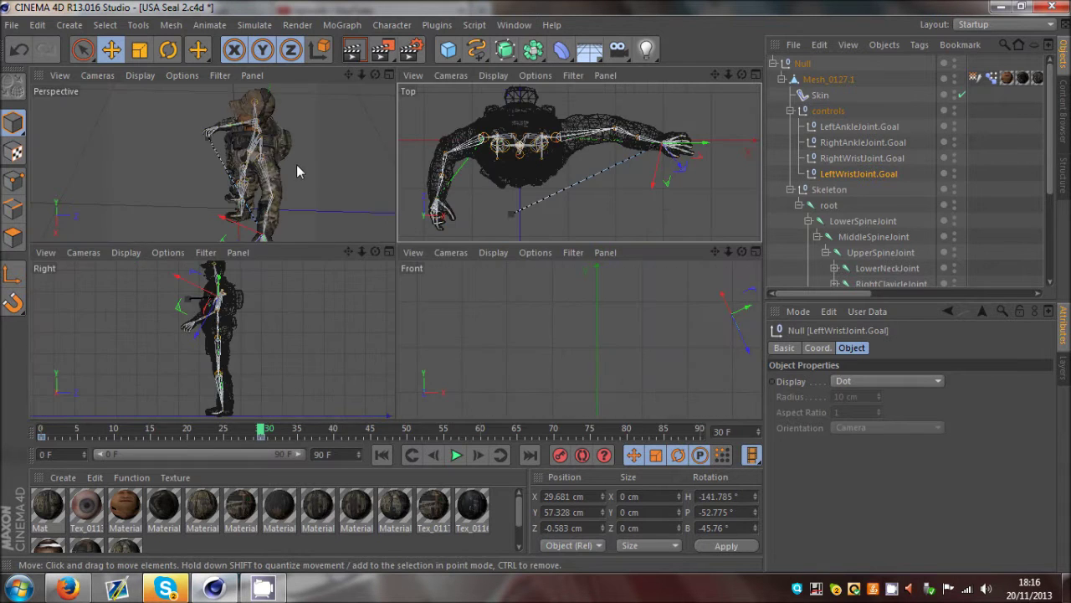
{"action": "middle_click", "coordinate": [296, 164]}
{"action": "left_click_drag", "start_coordinate": [740, 73], "coordinate": [537, 285]}
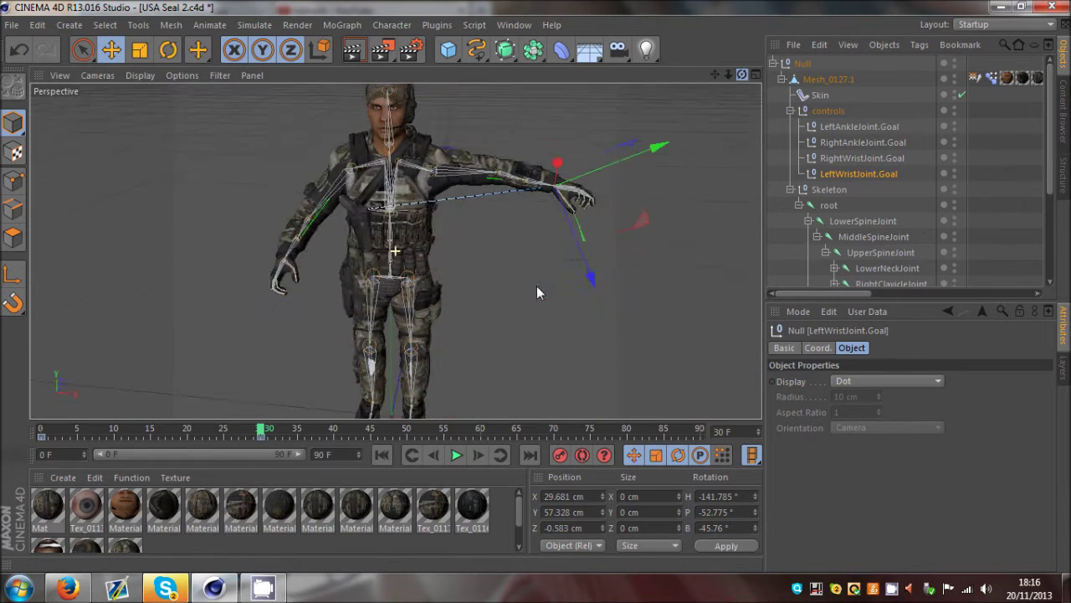
Scrub from frame 0 to frame 19 in the top view to examine the left arm's motion path.
{"action": "left_click_drag", "start_coordinate": [184, 430], "coordinate": [3, 467]}
{"action": "middle_click", "coordinate": [542, 174]}
{"action": "middle_click", "coordinate": [518, 177]}
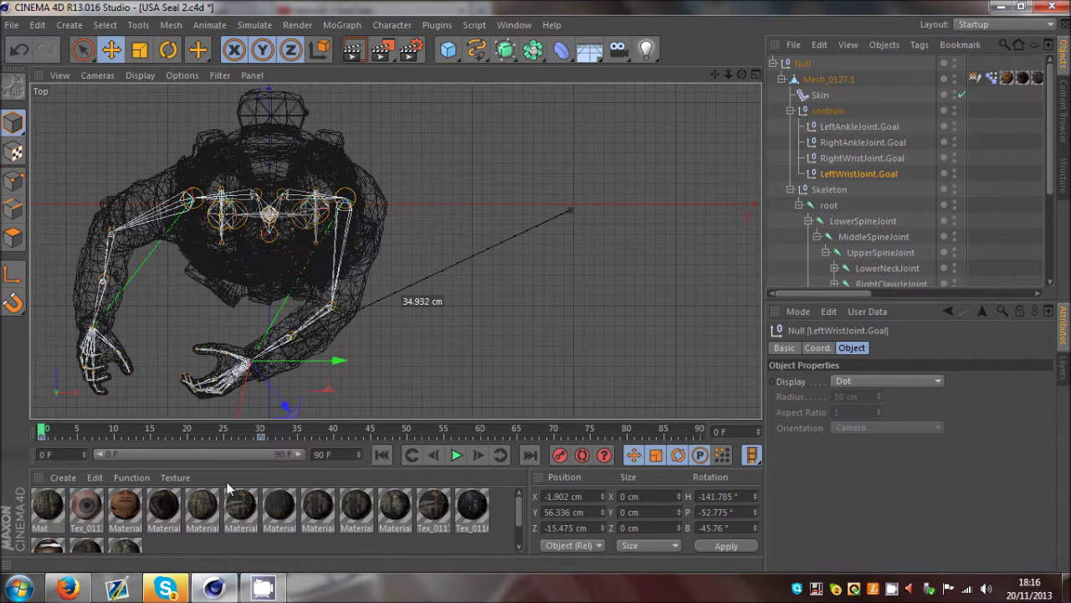
{"action": "left_click_drag", "start_coordinate": [34, 443], "coordinate": [179, 435]}
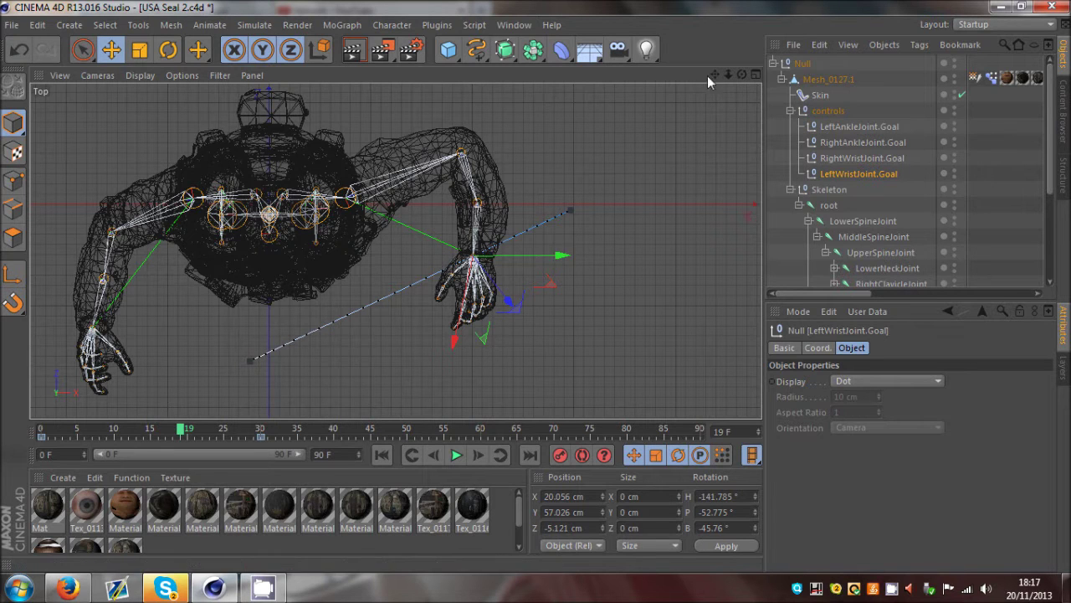
At frame 15, move LeftWristJoint.Goal forward to about X 17.6, Z -14.3 cm and record a keyframe.
{"action": "left_click_drag", "start_coordinate": [182, 436], "coordinate": [154, 441]}
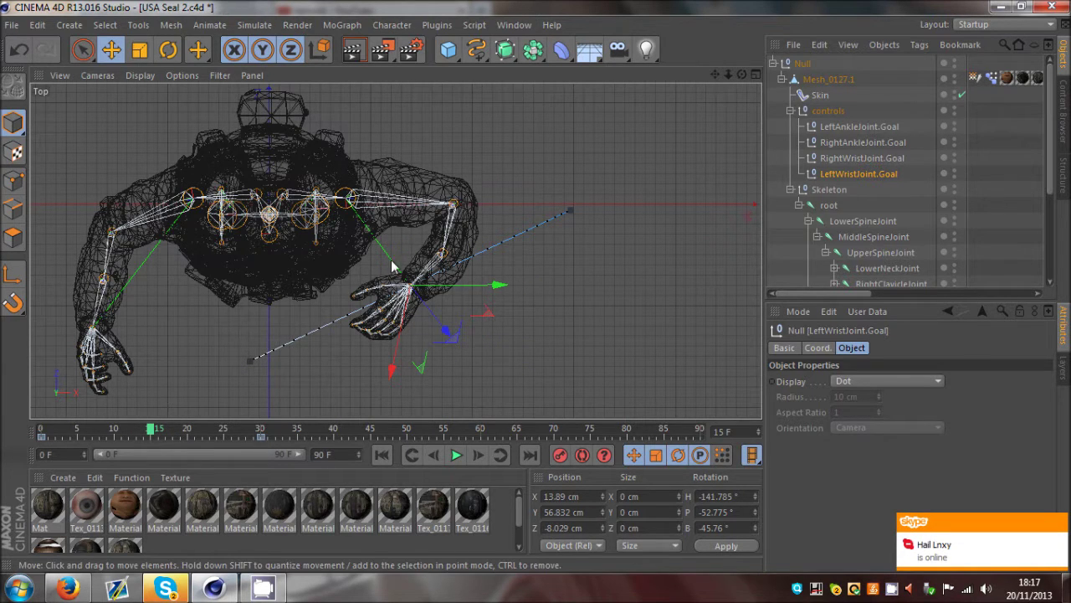
{"action": "scroll", "coordinate": [389, 264], "scroll_direction": "down", "scroll_amount": 1}
{"action": "middle_click", "coordinate": [247, 255]}
{"action": "middle_click", "coordinate": [541, 169]}
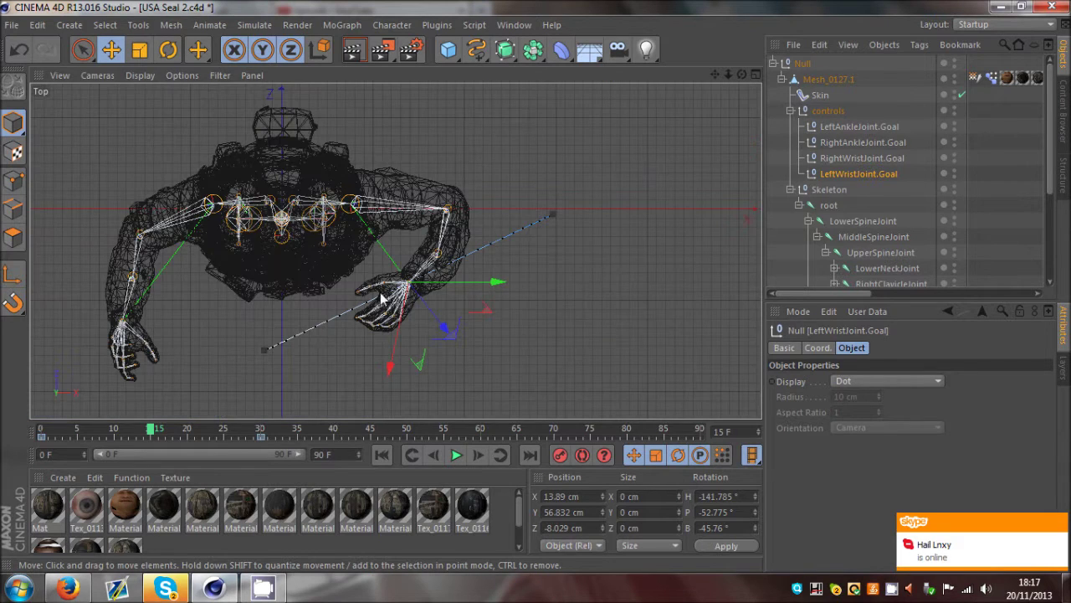
{"action": "left_click_drag", "start_coordinate": [410, 244], "coordinate": [449, 300]}
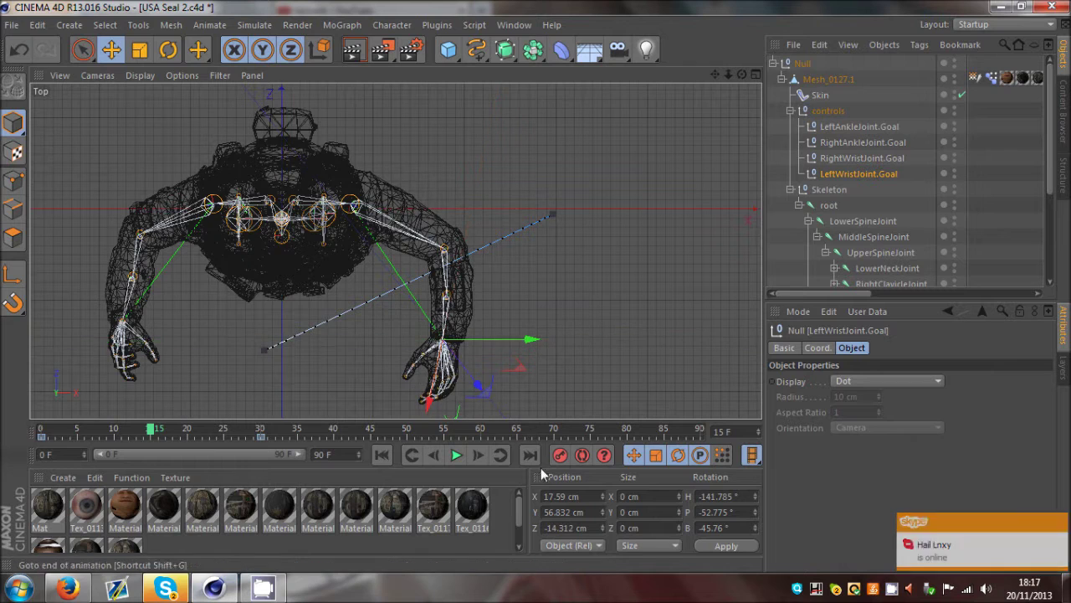
{"action": "left_click", "coordinate": [558, 456]}
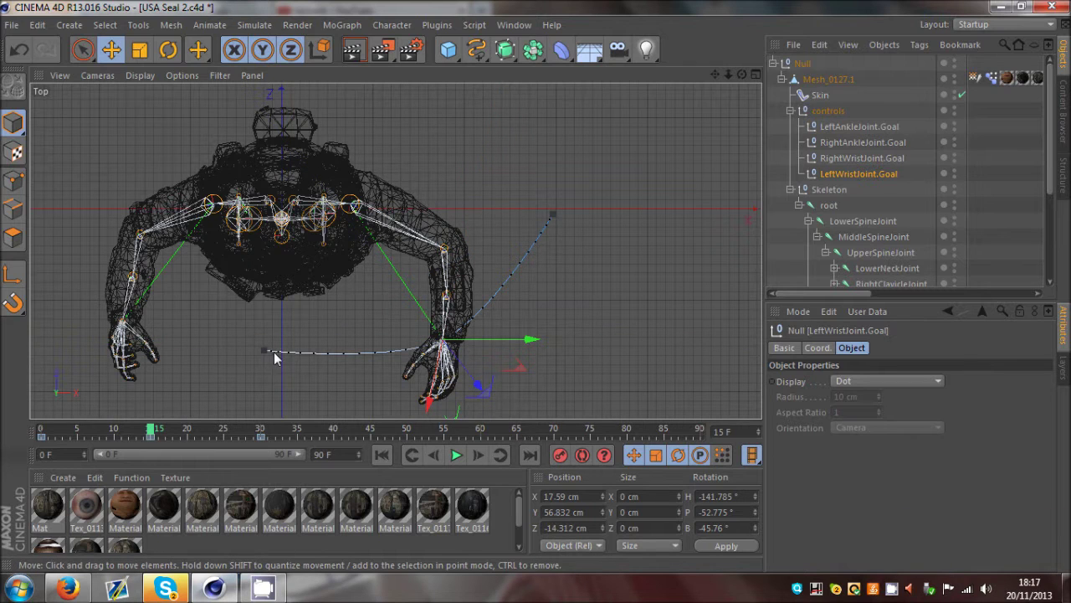
Try moving LeftWristJoint.Goal at frame 15 to about X 15.7, Z -16.7 cm, and check the arm's pose at frame 5.
{"action": "left_click_drag", "start_coordinate": [512, 271], "coordinate": [496, 293]}
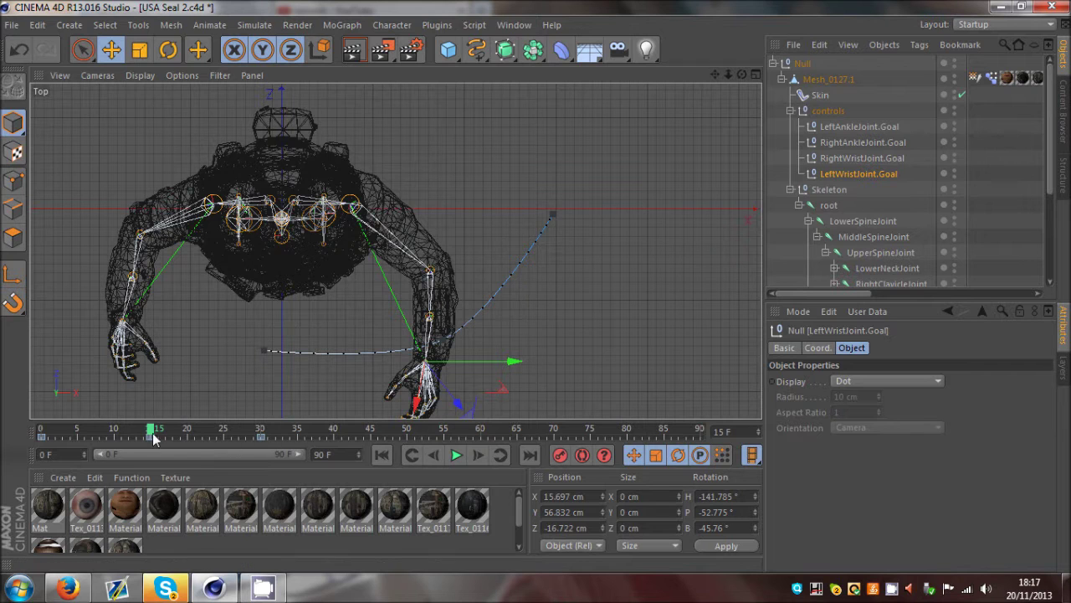
{"action": "left_click_drag", "start_coordinate": [153, 440], "coordinate": [79, 410]}
{"action": "middle_click", "coordinate": [291, 215]}
{"action": "middle_click", "coordinate": [291, 217]}
{"action": "left_click_drag", "start_coordinate": [742, 74], "coordinate": [536, 285]}
{"action": "middle_click", "coordinate": [535, 285]}
{"action": "middle_click", "coordinate": [470, 224]}
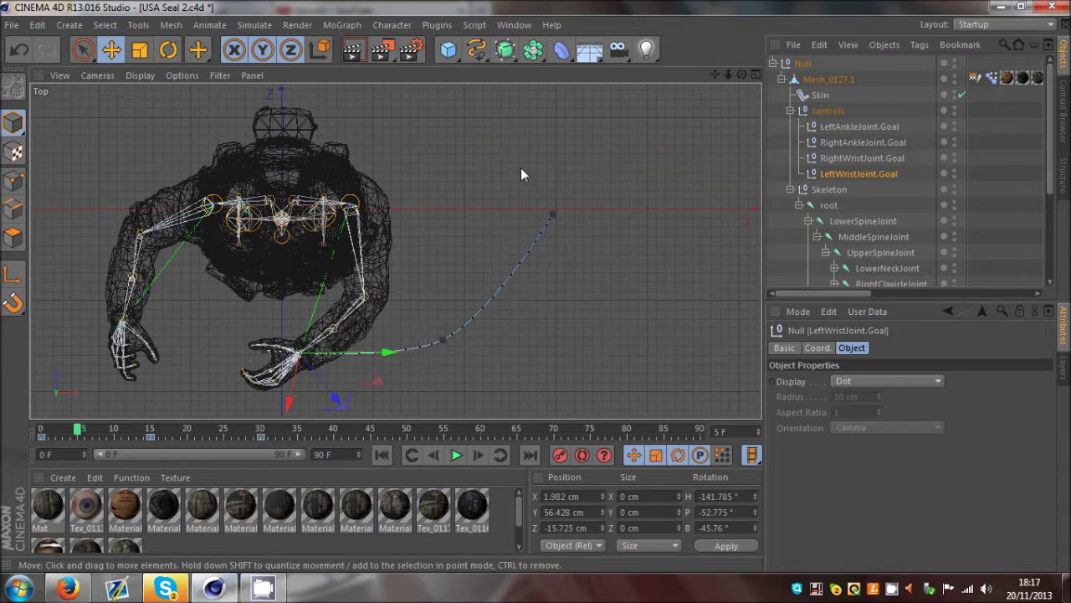
Shift the frame 15 key on the left wrist's motion path slightly outward and forward, and check the arm at frame 22.
{"action": "left_click", "coordinate": [444, 341]}
{"action": "left_click_drag", "start_coordinate": [445, 342], "coordinate": [456, 357]}
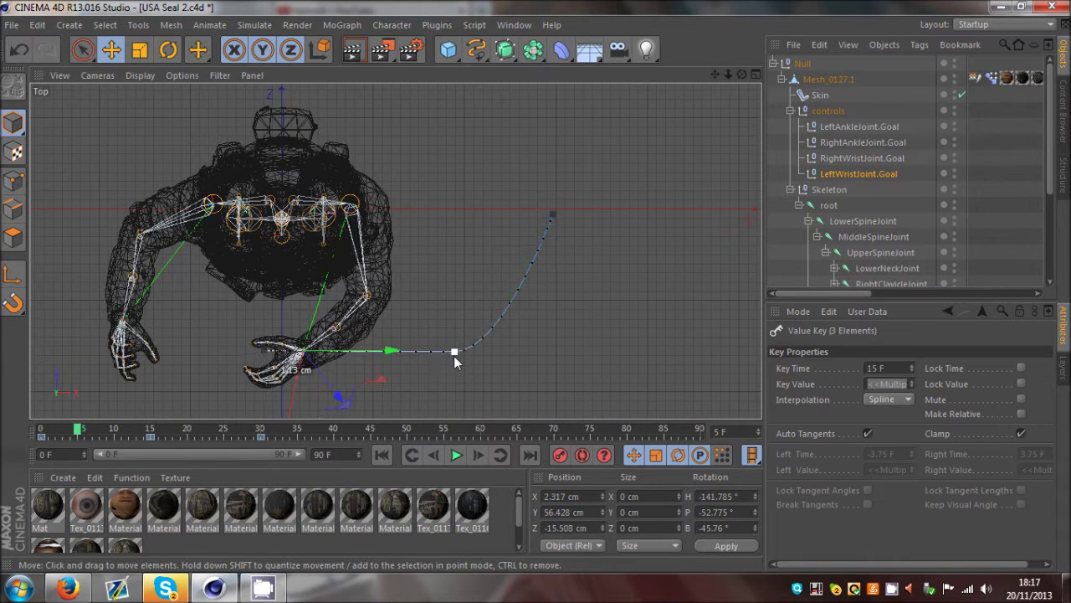
{"action": "left_click", "coordinate": [199, 430]}
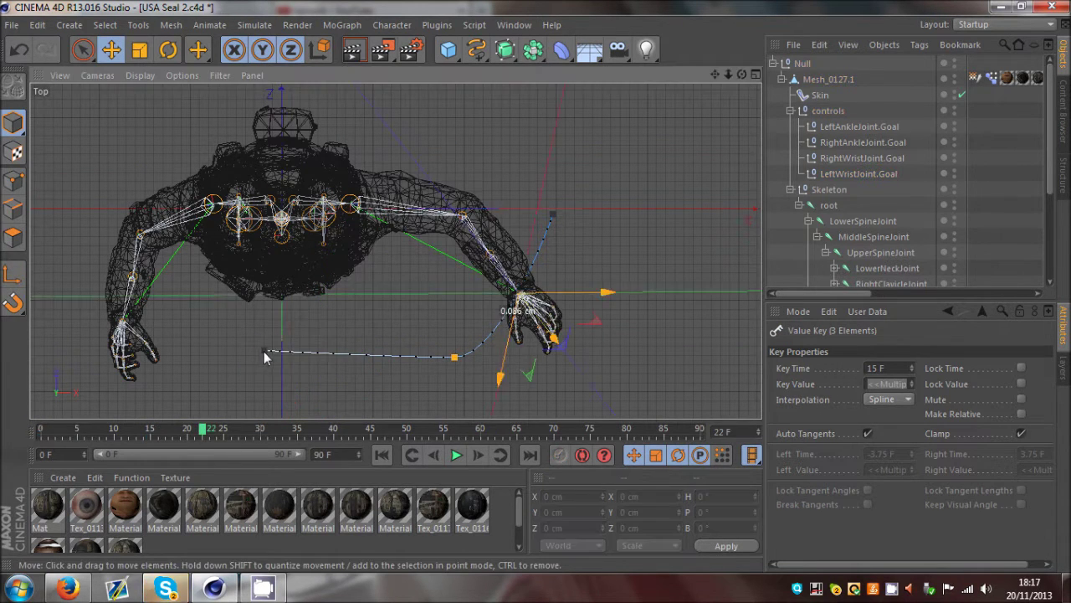
Reselect LeftWristJoint.Goal, move its frame 0 path key forward to about X 0.8, Z -20.7 cm, and check that frame in perspective.
{"action": "left_click", "coordinate": [264, 350]}
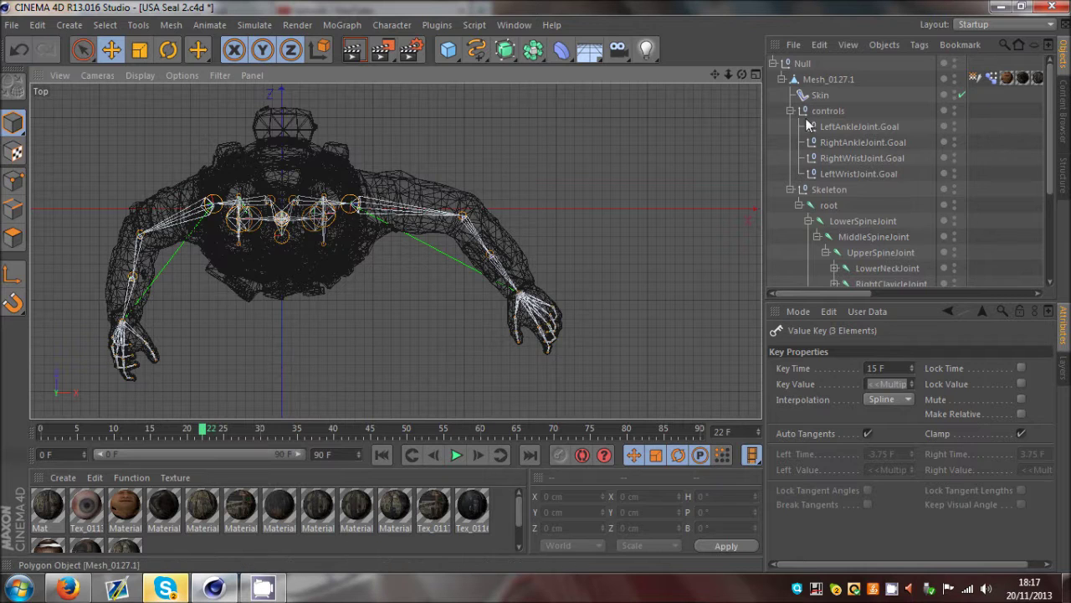
{"action": "left_click", "coordinate": [854, 173]}
{"action": "left_click_drag", "start_coordinate": [267, 355], "coordinate": [288, 399]}
{"action": "middle_click", "coordinate": [362, 368]}
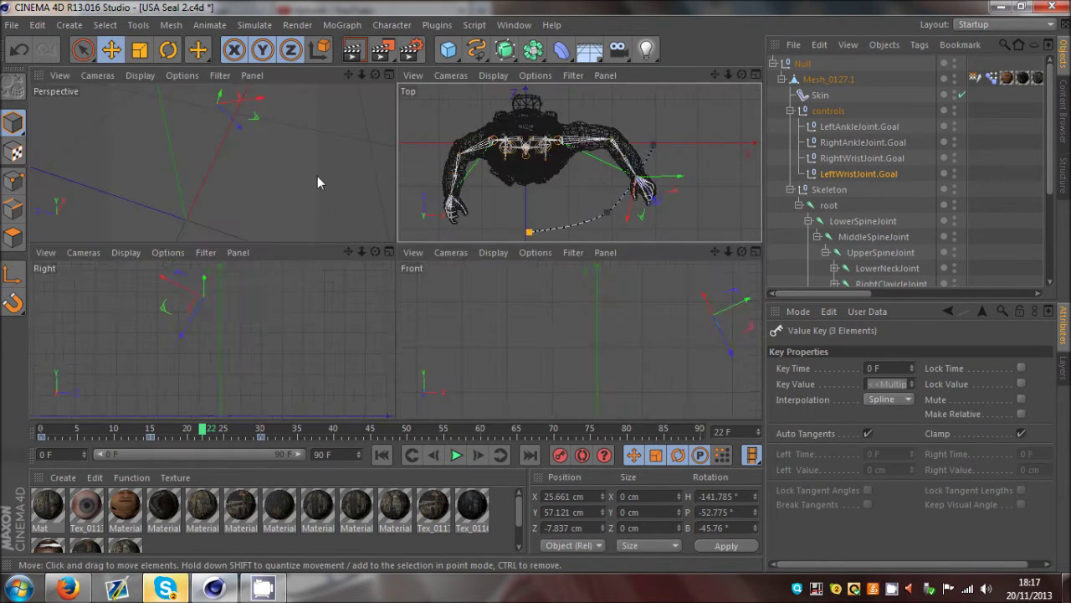
{"action": "middle_click", "coordinate": [315, 175]}
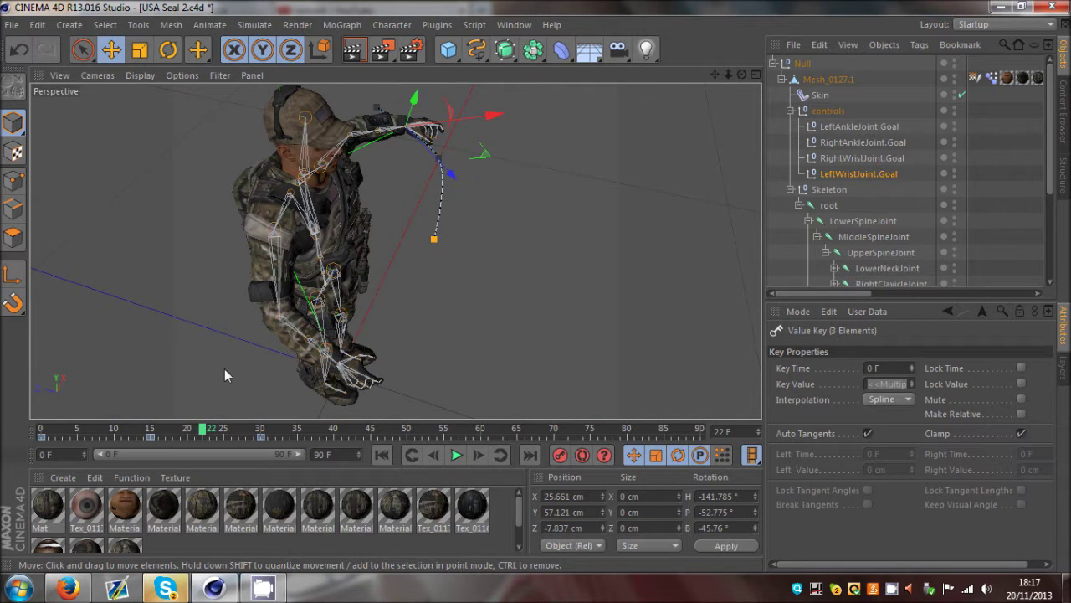
{"action": "left_click_drag", "start_coordinate": [78, 432], "coordinate": [39, 433]}
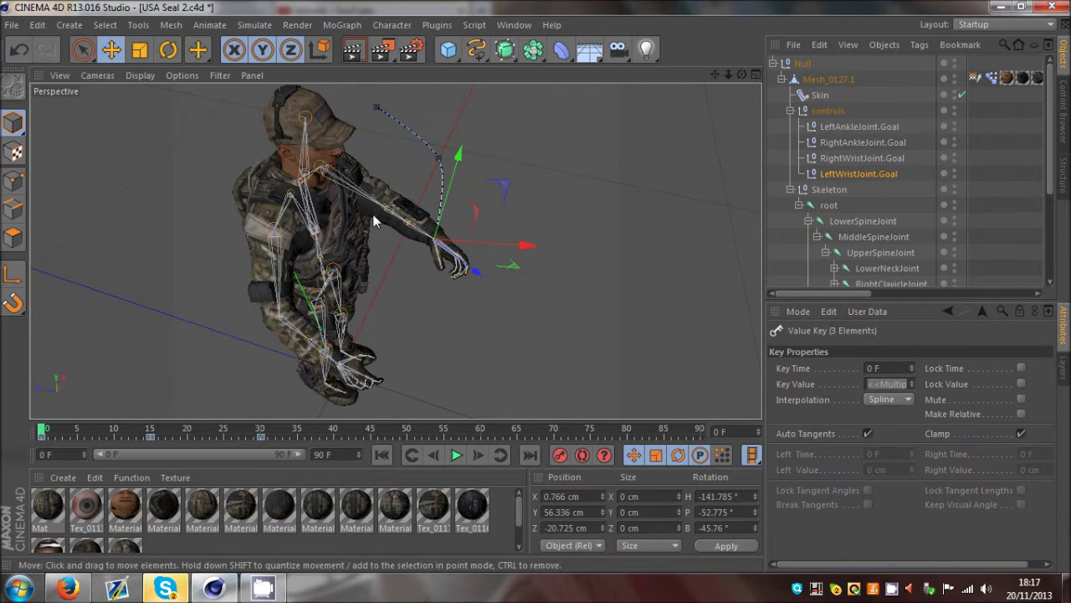
Adjust LeftWristJoint.Goal at frame 0 in the top view to about X 1.6, Z -19.8 cm and record the keyframe.
{"action": "middle_click", "coordinate": [505, 224]}
{"action": "middle_click", "coordinate": [505, 222]}
{"action": "left_click_drag", "start_coordinate": [532, 219], "coordinate": [541, 210]}
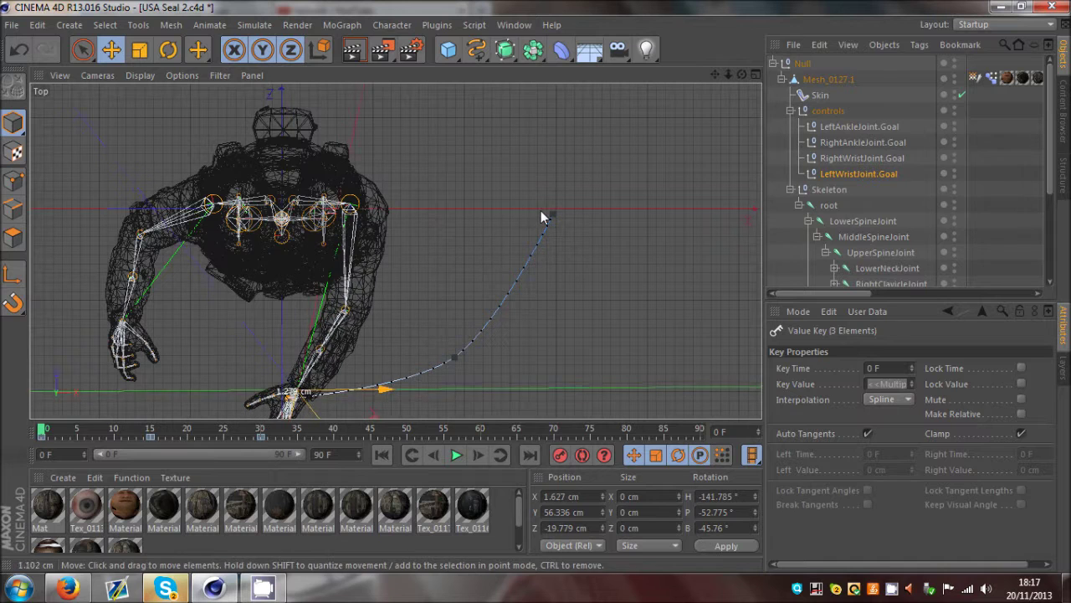
{"action": "left_click", "coordinate": [560, 453]}
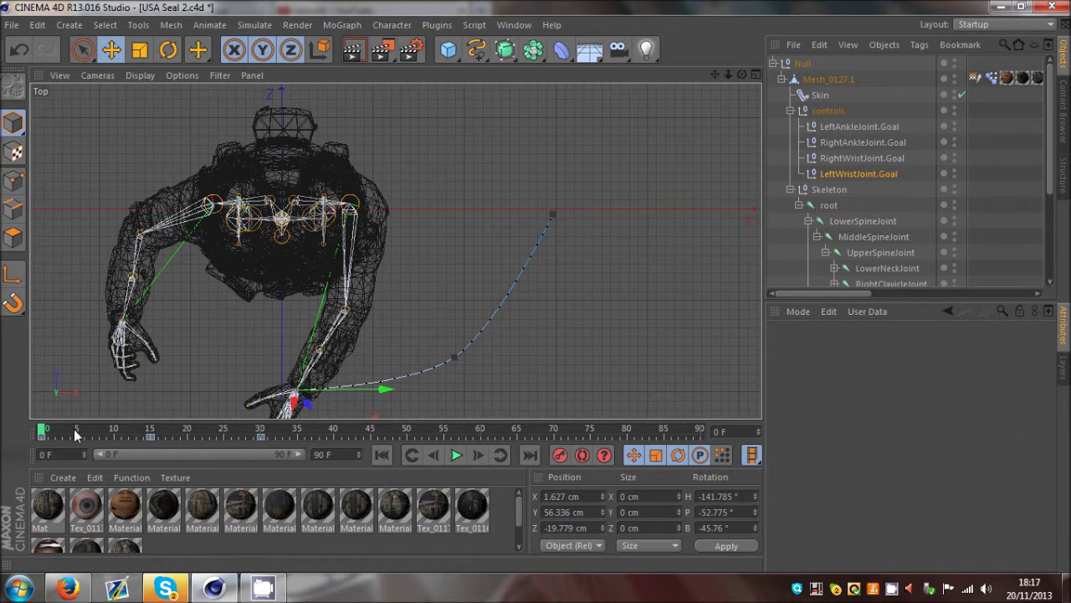
Go to frame 30 and lower LeftWristJoint.Goal in the front view to about X 24.3, Y 45.9 cm.
{"action": "left_click_drag", "start_coordinate": [75, 433], "coordinate": [240, 433]}
{"action": "middle_click", "coordinate": [368, 276]}
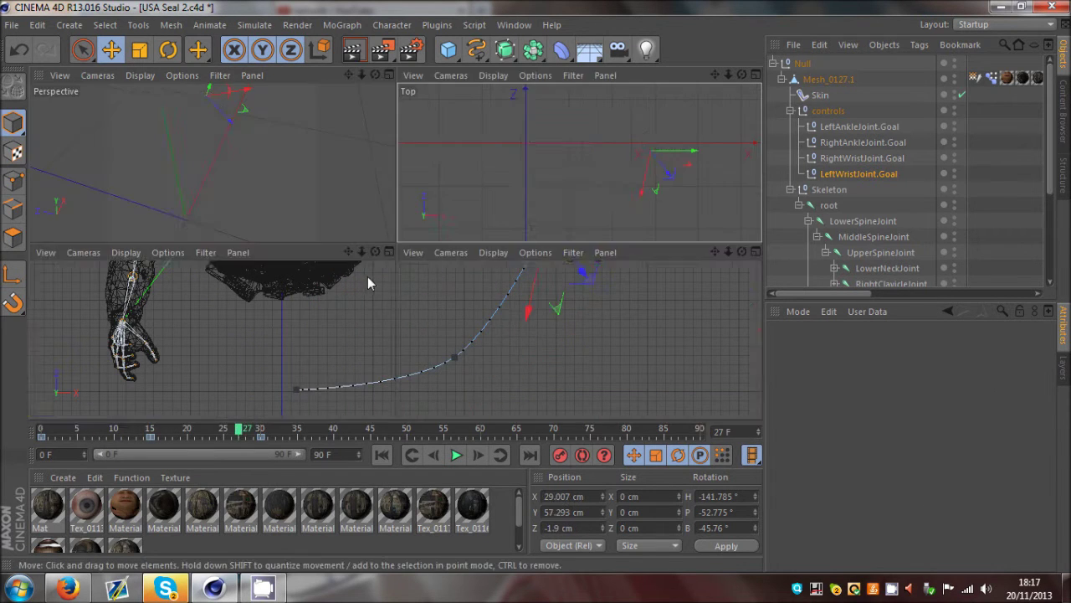
{"action": "middle_click", "coordinate": [244, 162]}
{"action": "left_click_drag", "start_coordinate": [743, 75], "coordinate": [552, 272]}
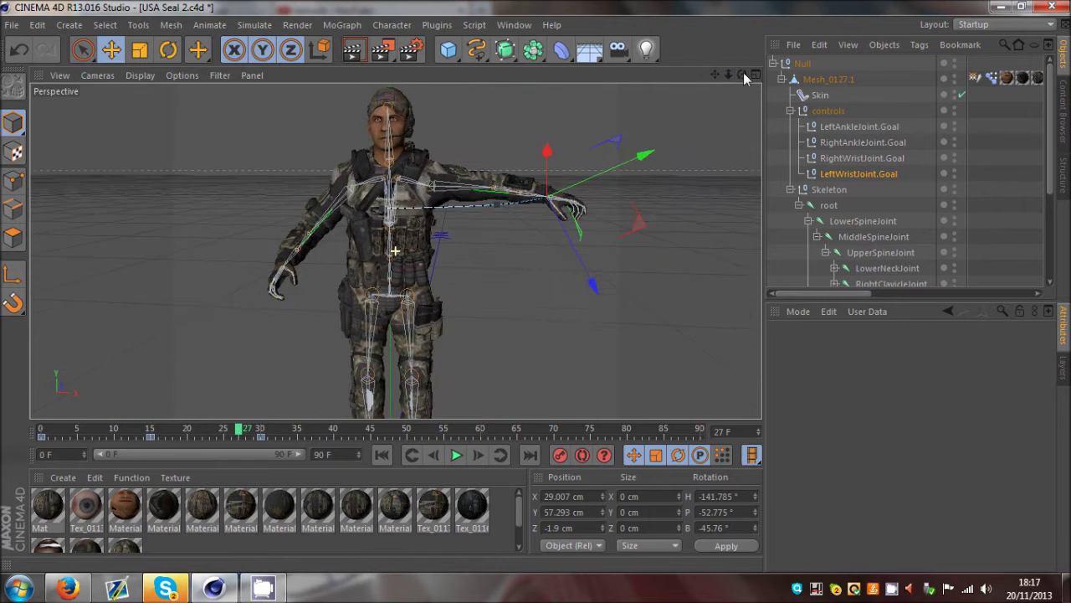
{"action": "left_click", "coordinate": [261, 433]}
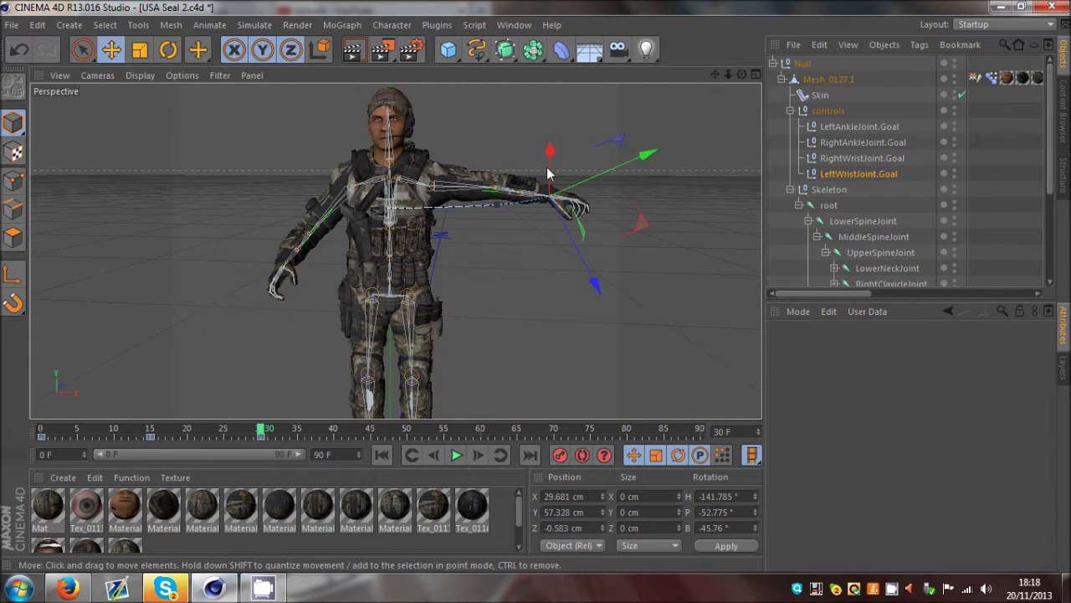
{"action": "middle_click", "coordinate": [577, 205]}
{"action": "middle_click", "coordinate": [599, 317]}
{"action": "left_click_drag", "start_coordinate": [599, 317], "coordinate": [535, 286]}
{"action": "left_click_drag", "start_coordinate": [597, 318], "coordinate": [592, 311]}
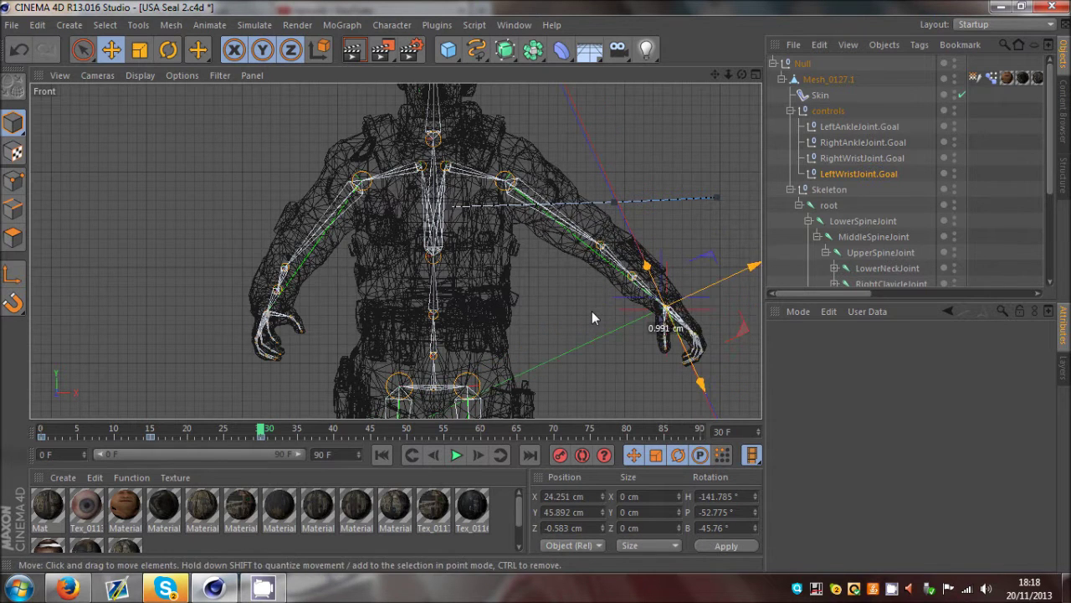
Bring LeftWristJoint.Goal forward in the top view to about Z -5.0 cm and record the keyframe at frame 30.
{"action": "middle_click", "coordinate": [566, 257]}
{"action": "left_click_drag", "start_coordinate": [674, 205], "coordinate": [674, 224]}
{"action": "left_click", "coordinate": [562, 459]}
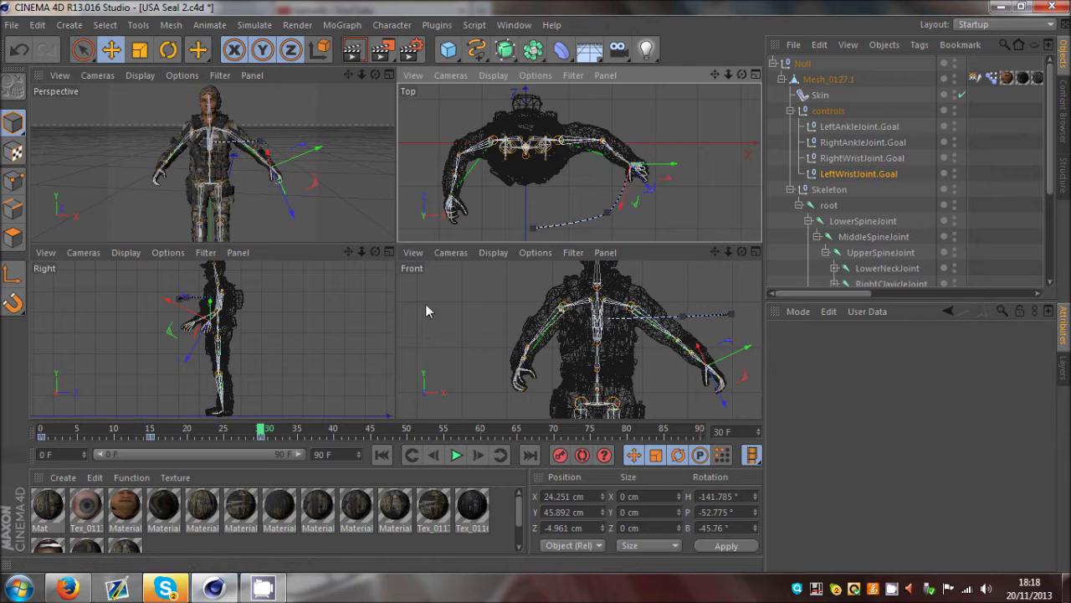
Delete the left wrist goal's keys at frame 15 and move the timeline to that frame.
{"action": "key", "text": "F1"}
{"action": "left_click", "coordinate": [150, 438]}
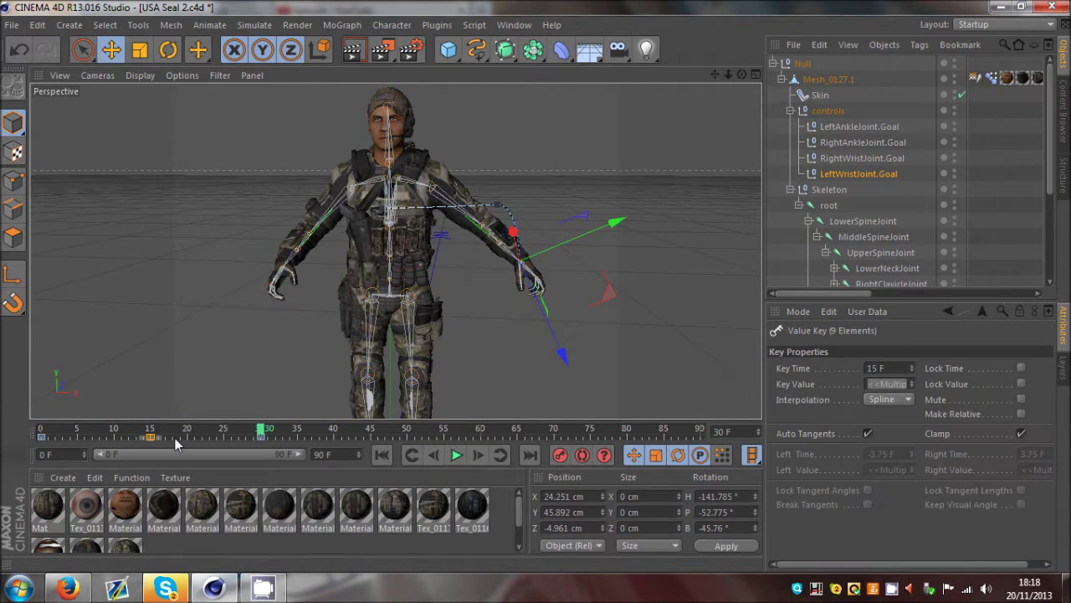
{"action": "left_click", "coordinate": [175, 440]}
{"action": "left_click", "coordinate": [152, 429]}
Raise LeftWristJoint.Goal in the front view to about X 14.1, Y 53.4 cm and record it at frame 15.
{"action": "middle_click", "coordinate": [421, 222]}
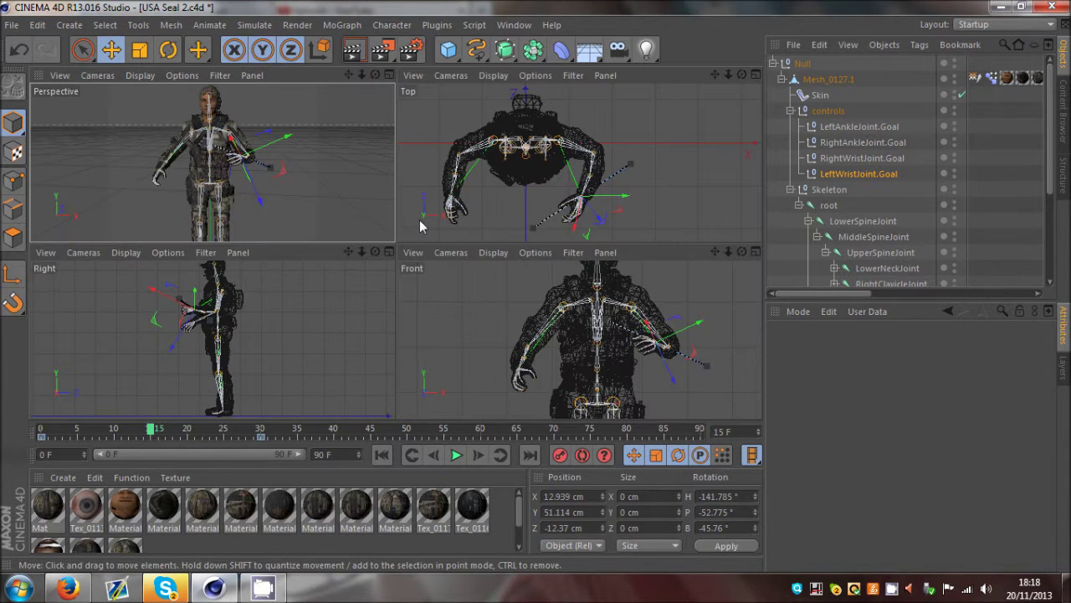
{"action": "middle_click", "coordinate": [508, 186]}
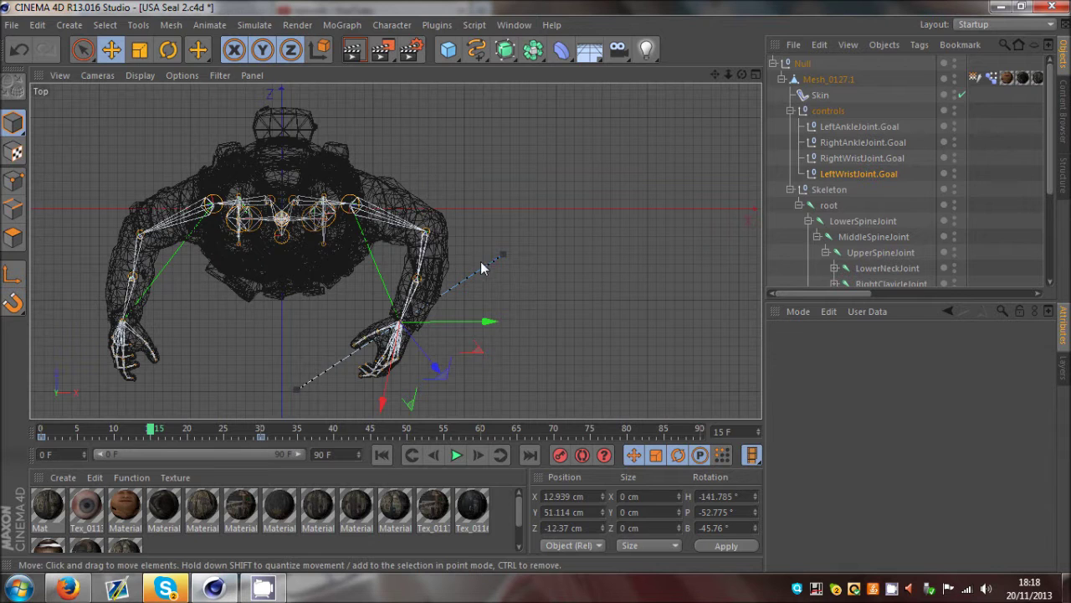
{"action": "middle_click", "coordinate": [471, 218]}
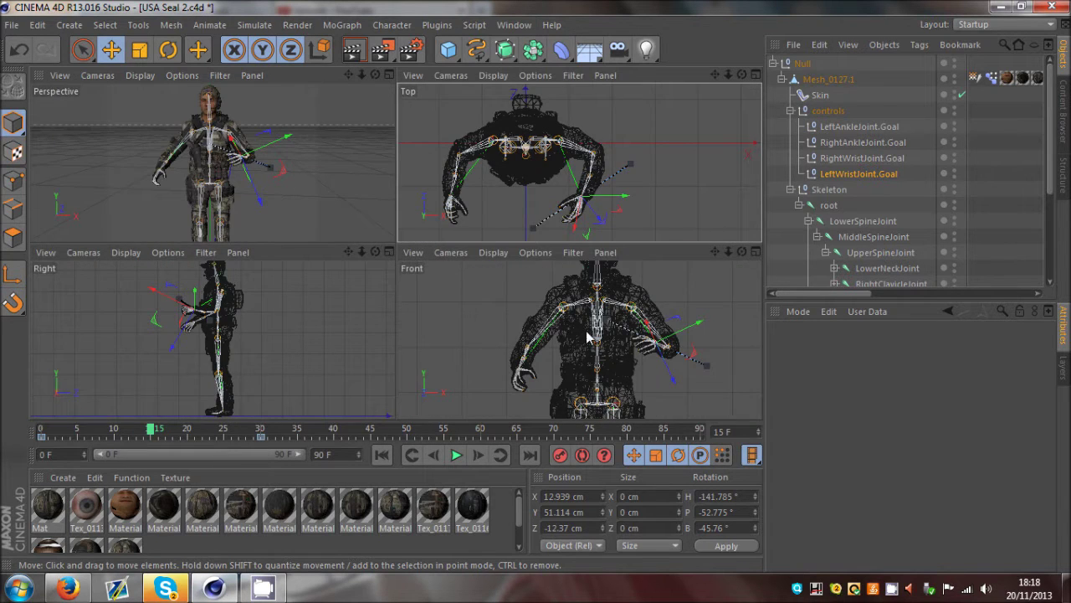
{"action": "middle_click", "coordinate": [588, 337]}
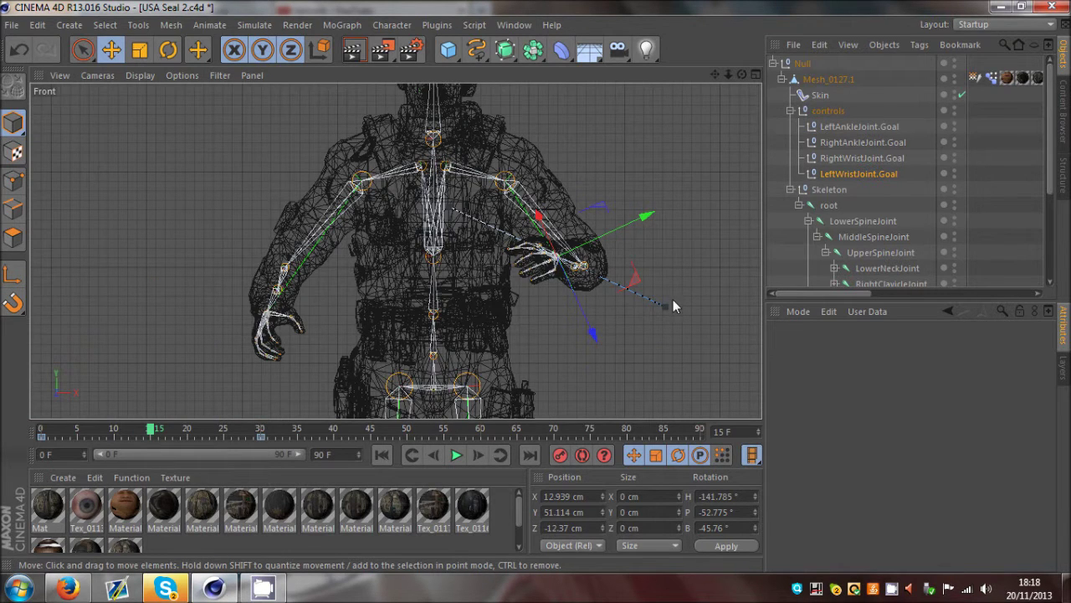
{"action": "left_click_drag", "start_coordinate": [593, 162], "coordinate": [604, 139]}
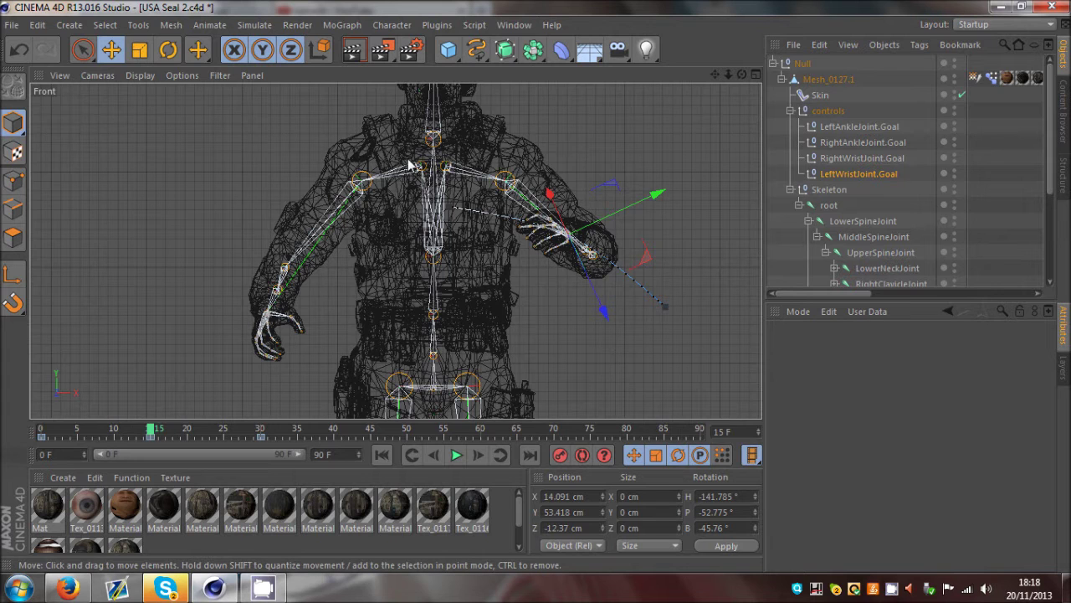
Move LeftWristJoint.Goal in the top view to about X 16.2, Z -15.0 cm and record the keyframe at frame 15.
{"action": "middle_click", "coordinate": [376, 191]}
{"action": "middle_click", "coordinate": [490, 188]}
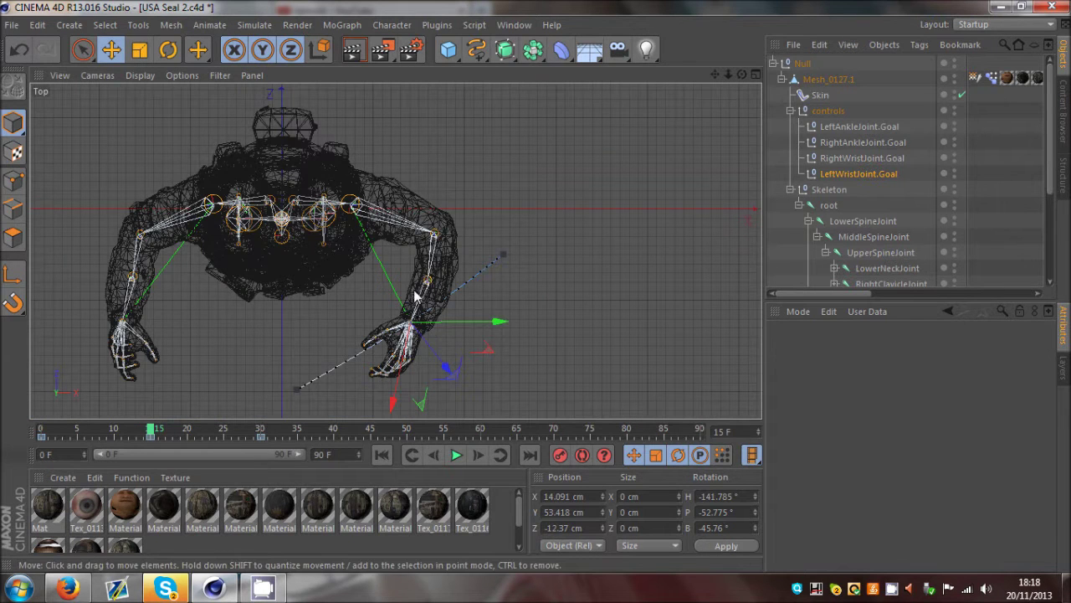
{"action": "left_click_drag", "start_coordinate": [413, 289], "coordinate": [433, 312]}
{"action": "left_click", "coordinate": [560, 454]}
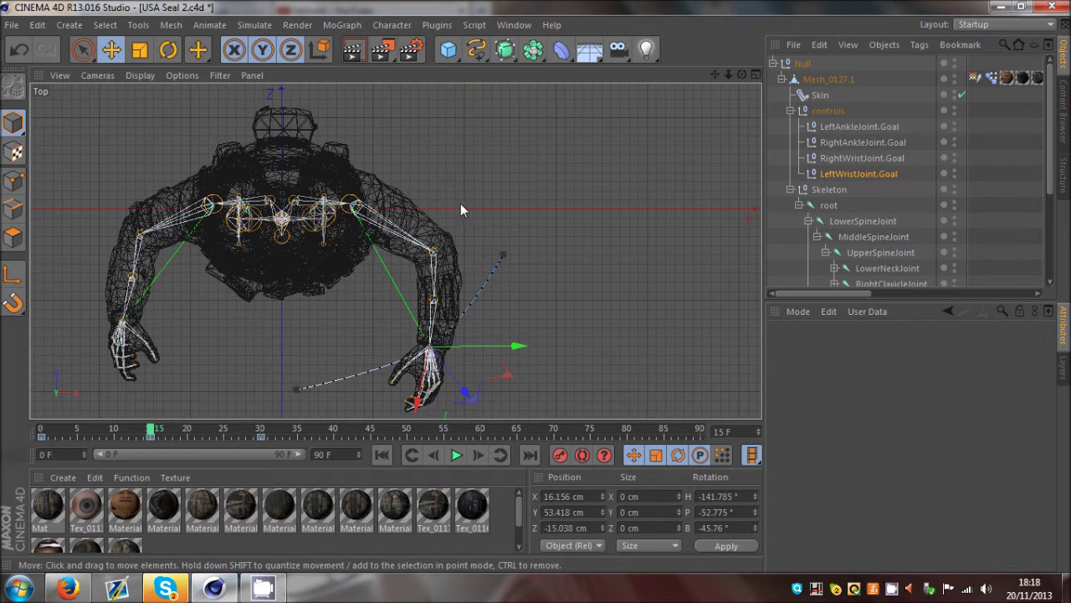
Examine the left arm's pose at frame 15 from several sides in the perspective view.
{"action": "middle_click", "coordinate": [461, 203]}
{"action": "middle_click", "coordinate": [263, 152]}
{"action": "scroll", "coordinate": [345, 195], "scroll_direction": "up", "scroll_amount": 3}
{"action": "left_click_drag", "start_coordinate": [741, 76], "coordinate": [415, 359]}
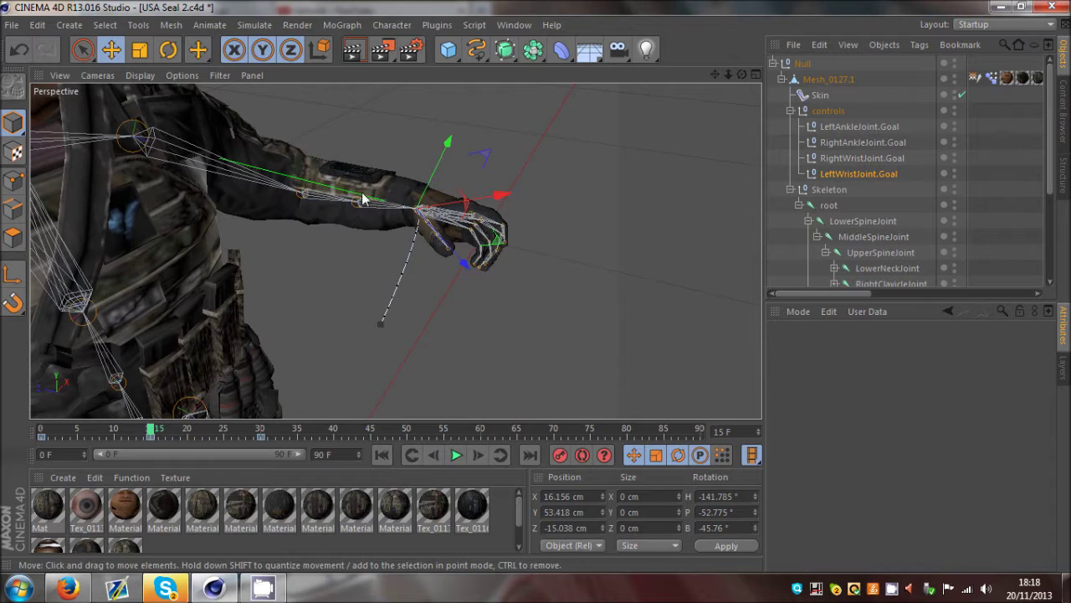
{"action": "left_click_drag", "start_coordinate": [743, 76], "coordinate": [536, 292]}
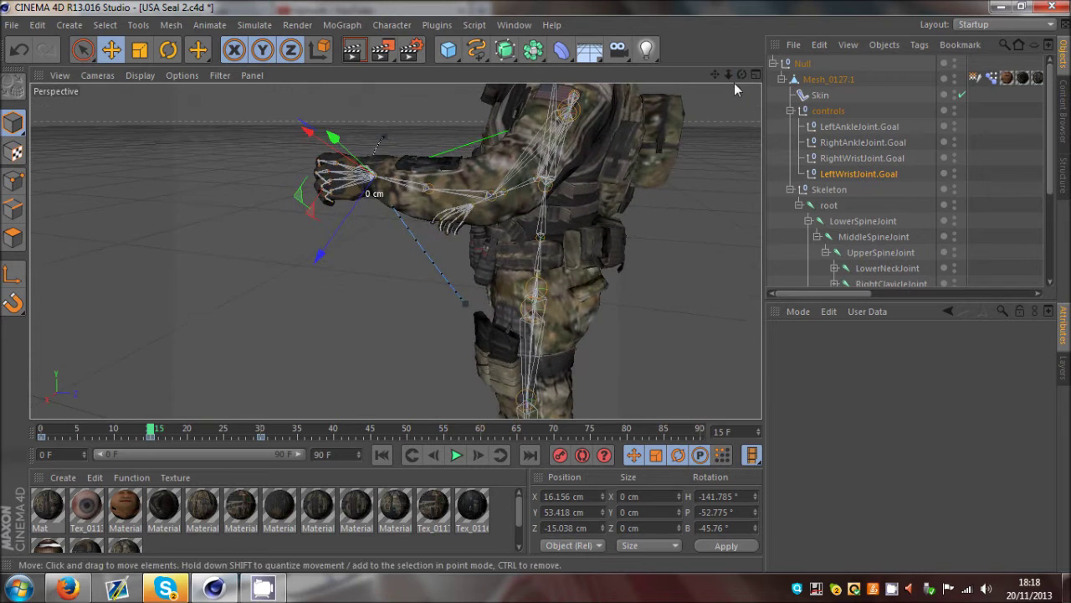
{"action": "mouse_move", "coordinate": [741, 74]}
{"action": "left_mouse_down"}
{"action": "mouse_move", "coordinate": [536, 292]}
{"action": "mouse_move", "coordinate": [740, 75]}
{"action": "left_mouse_up"}
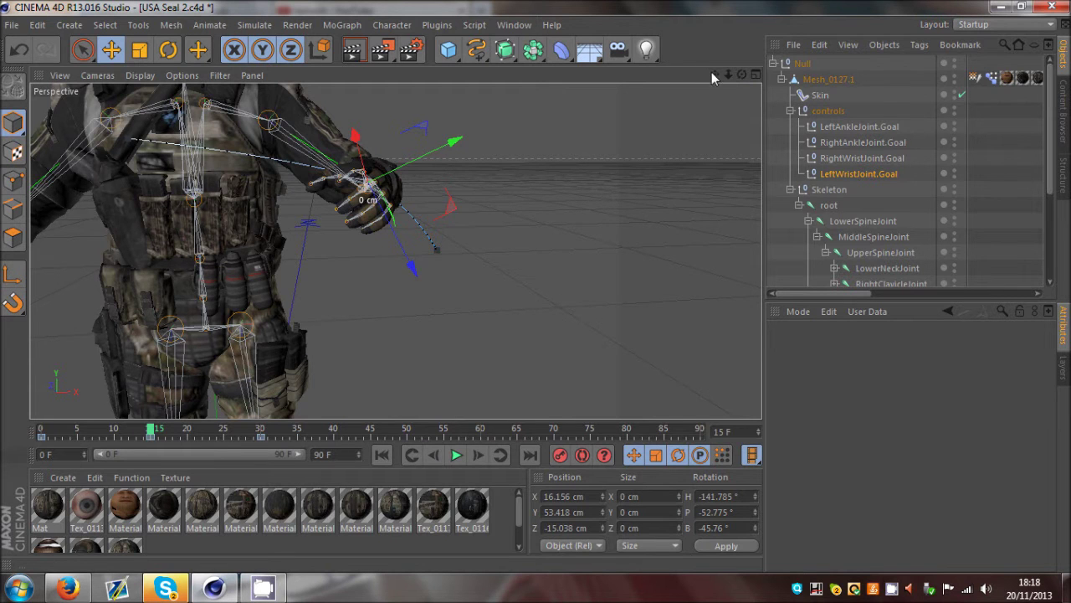
{"action": "mouse_move", "coordinate": [740, 75]}
{"action": "left_mouse_down"}
{"action": "mouse_move", "coordinate": [536, 293]}
{"action": "mouse_move", "coordinate": [728, 74]}
{"action": "left_mouse_up"}
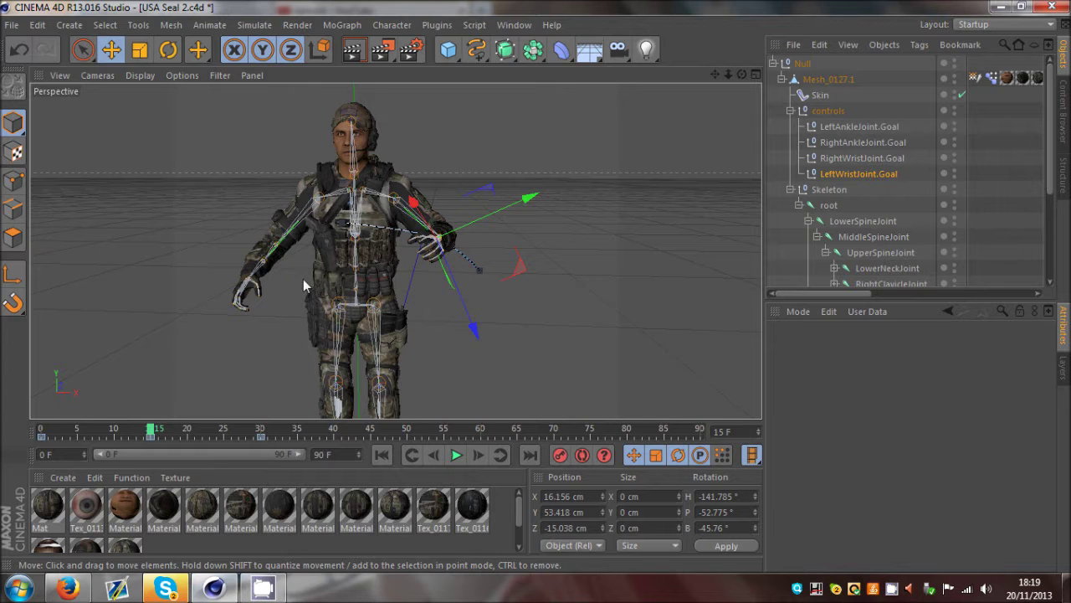
Delete the LeftAnkleJoint.Goal and RightAnkleJoint.Goal objects from the controls group.
{"action": "left_click_drag", "start_coordinate": [716, 81], "coordinate": [712, 77]}
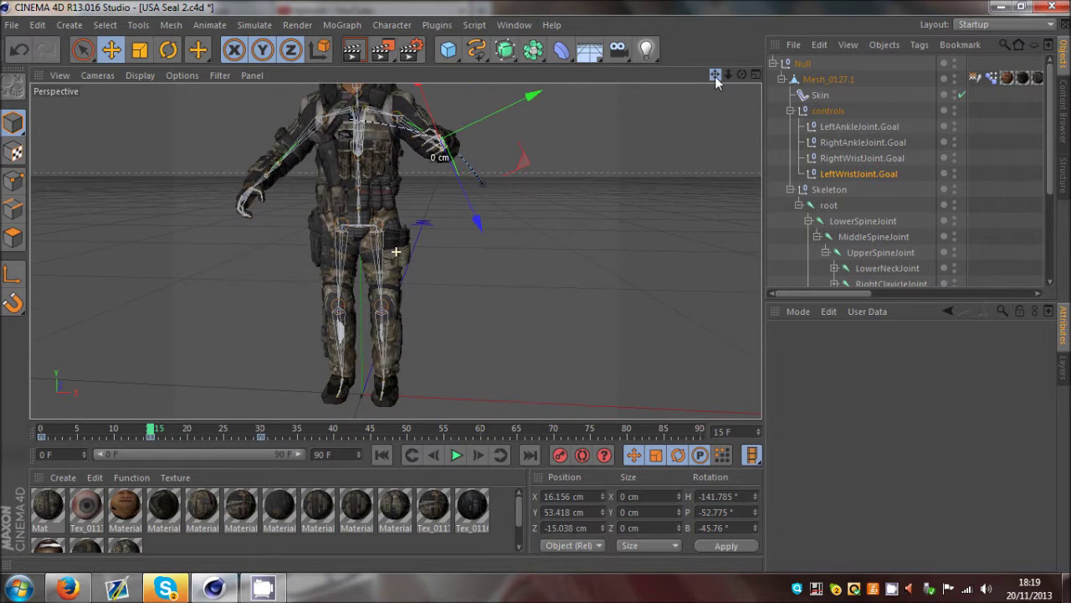
{"action": "left_click", "coordinate": [845, 143]}
{"action": "left_click", "coordinate": [845, 127], "text": "ctrl"}
{"action": "key", "text": "Delete"}
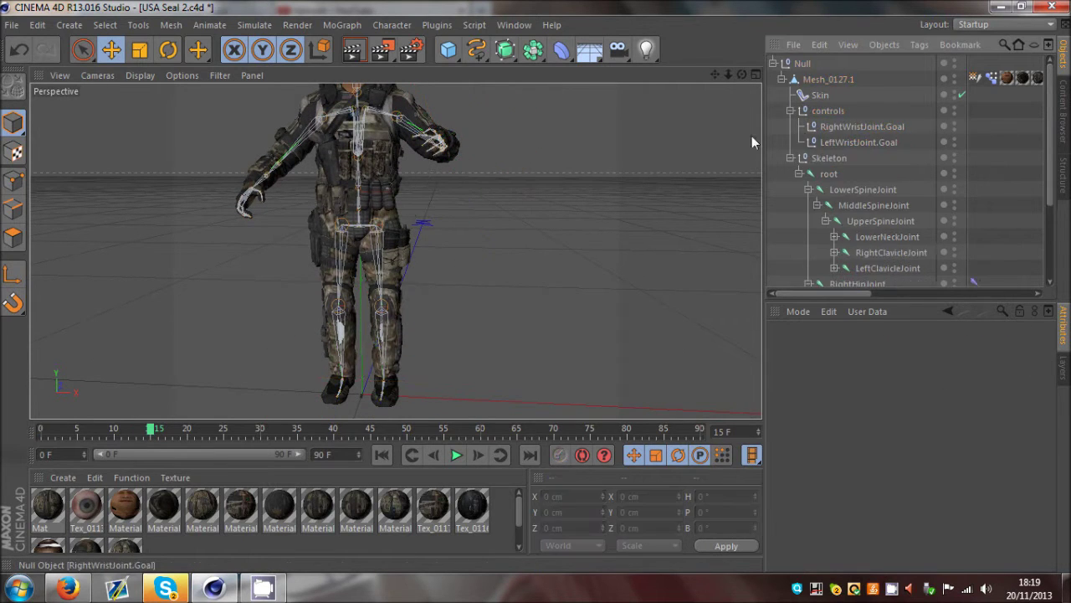
Rotate RightKneeJoint and LeftKneeJoint together so that both lower legs swing slightly forward.
{"action": "left_click_drag", "start_coordinate": [716, 72], "coordinate": [542, 283]}
{"action": "scroll", "coordinate": [880, 236], "scroll_direction": "down", "scroll_amount": 3}
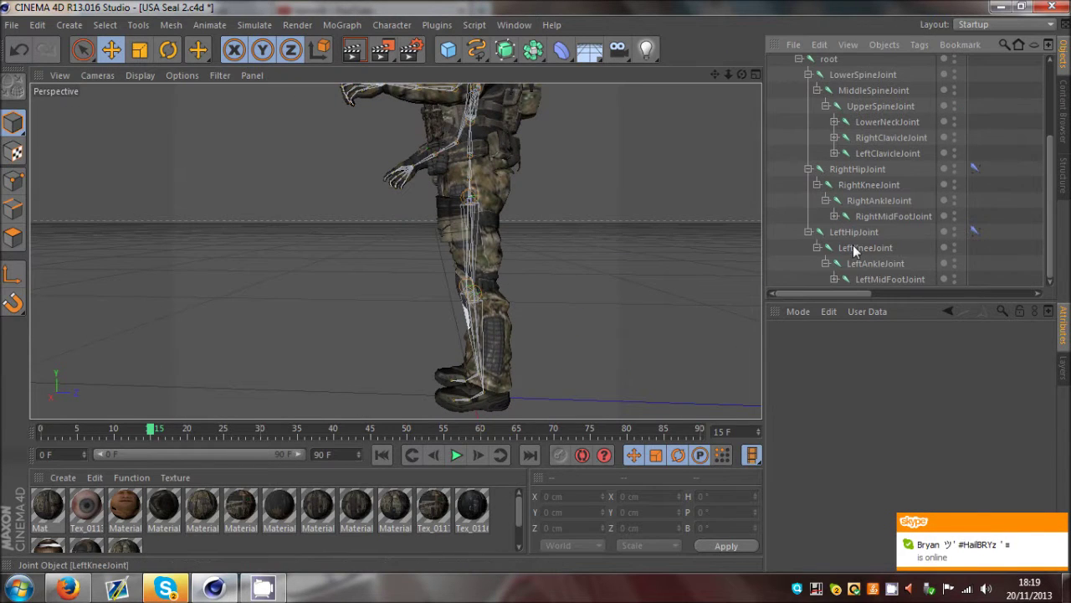
{"action": "left_click", "coordinate": [854, 248]}
{"action": "left_click", "coordinate": [855, 187], "text": "ctrl"}
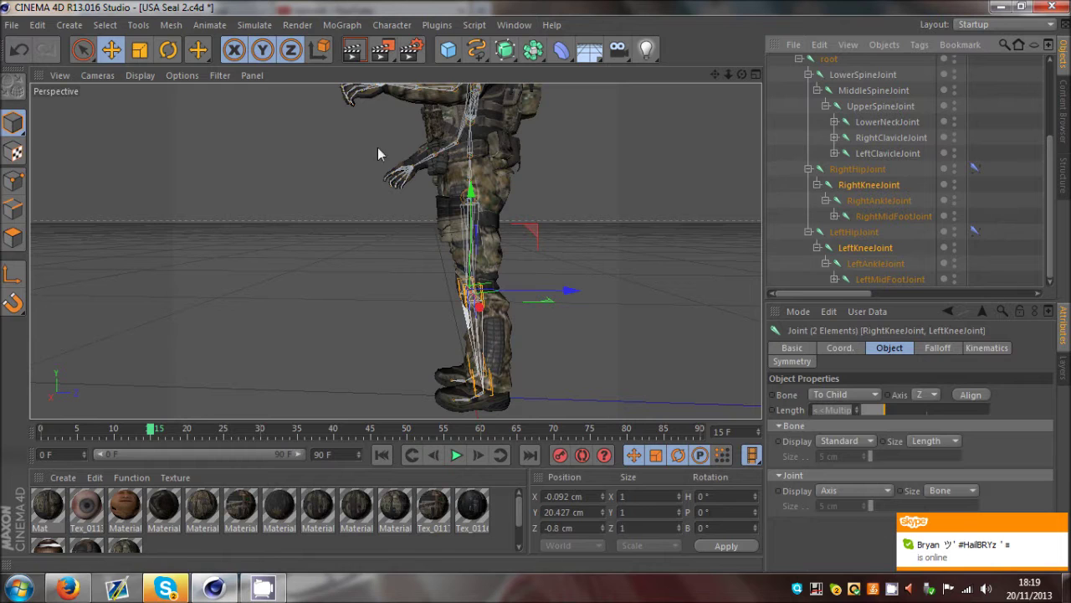
{"action": "left_click", "coordinate": [167, 51]}
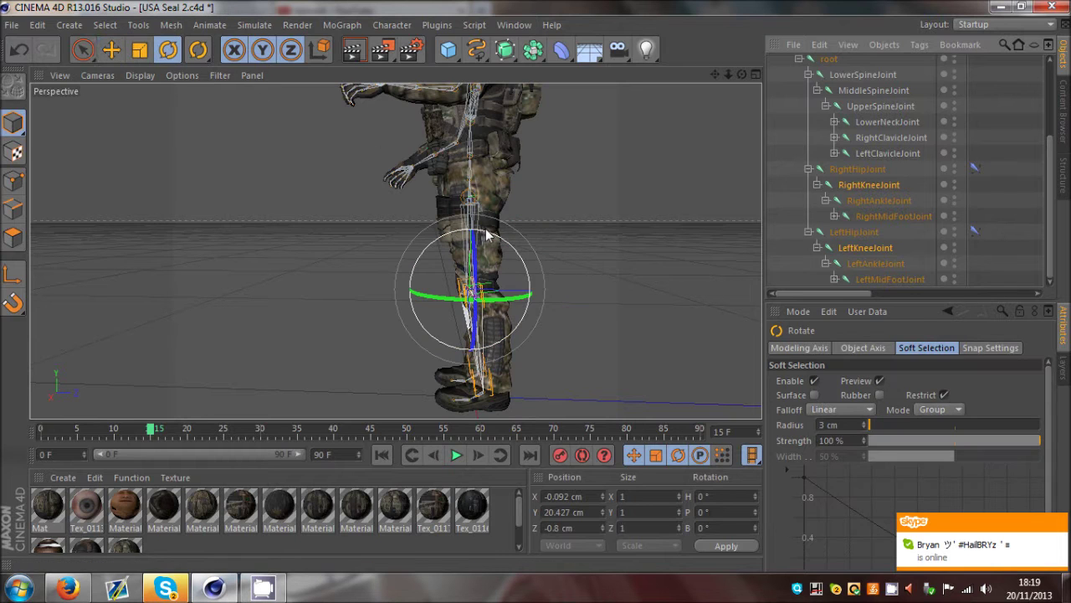
{"action": "left_click_drag", "start_coordinate": [491, 231], "coordinate": [496, 236]}
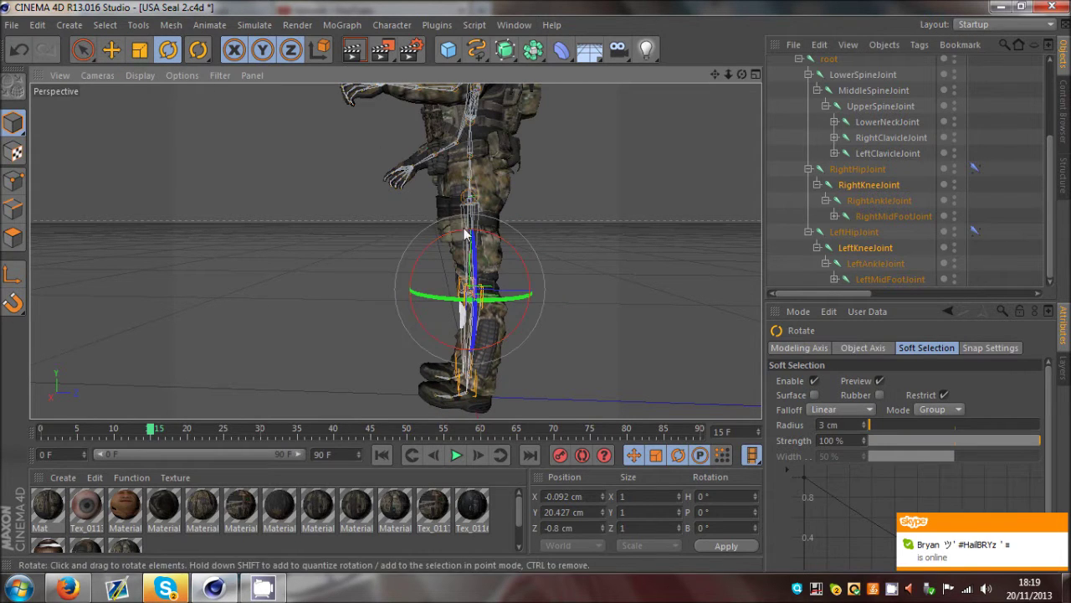
Delete the IK tags from RightHipJoint and LeftHipJoint.
{"action": "left_click", "coordinate": [859, 170]}
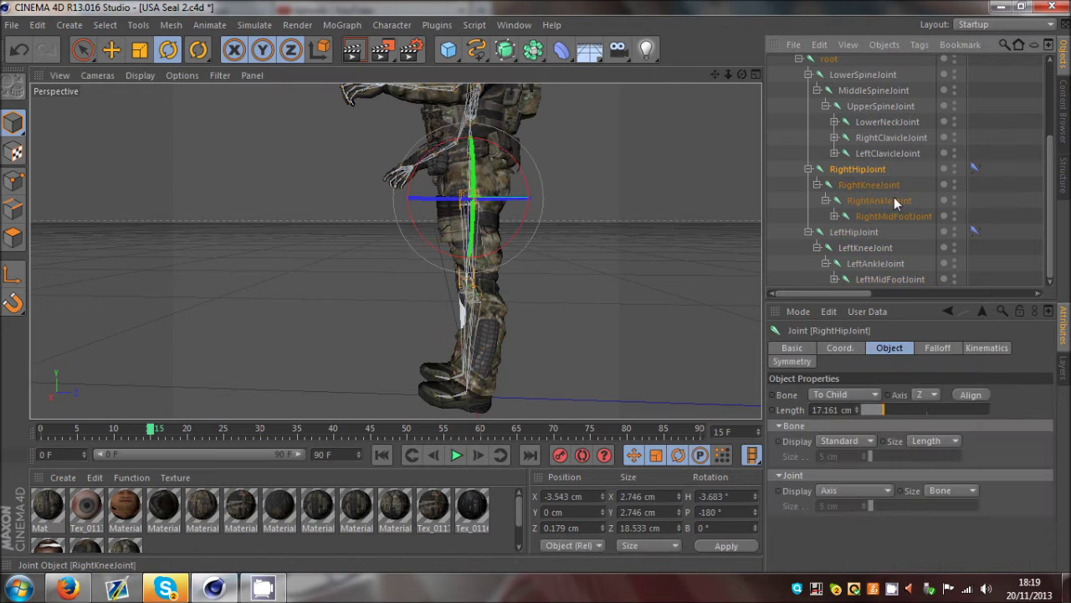
{"action": "left_click", "coordinate": [974, 170]}
{"action": "key", "text": "Delete"}
{"action": "left_click", "coordinate": [976, 230]}
{"action": "key", "text": "Delete"}
Create an IK chain on the right leg from RightHipJoint to RightAnkleJoint.
{"action": "left_click", "coordinate": [881, 200]}
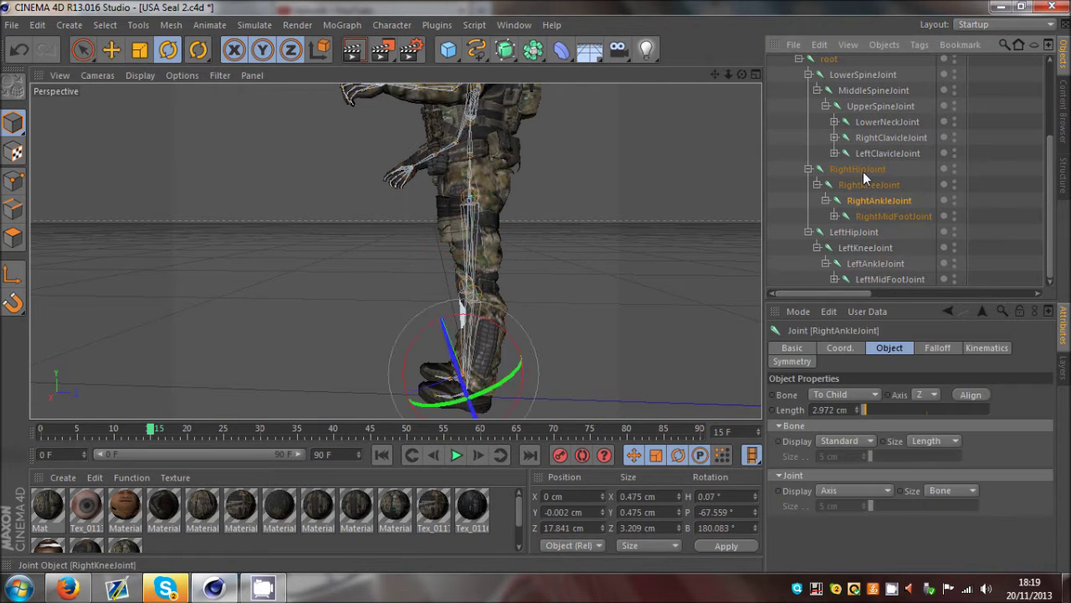
{"action": "left_click", "coordinate": [862, 170], "text": "shift"}
{"action": "left_click", "coordinate": [392, 26]}
{"action": "mouse_move", "coordinate": [421, 65]}
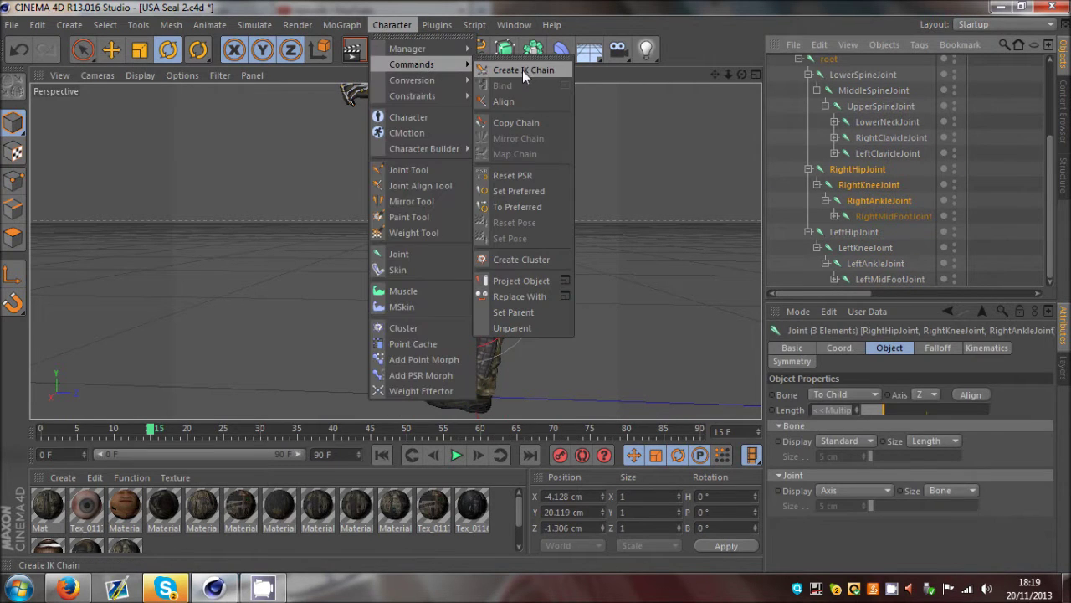
{"action": "left_click", "coordinate": [522, 70]}
Try bending the right leg by raising its ankle goal to about X -4.3, Y 24.2, Z -4.9 cm.
{"action": "key", "text": "e"}
{"action": "left_click_drag", "start_coordinate": [570, 279], "coordinate": [548, 210]}
{"action": "left_click_drag", "start_coordinate": [742, 74], "coordinate": [535, 287]}
{"action": "left_click_drag", "start_coordinate": [663, 160], "coordinate": [658, 98]}
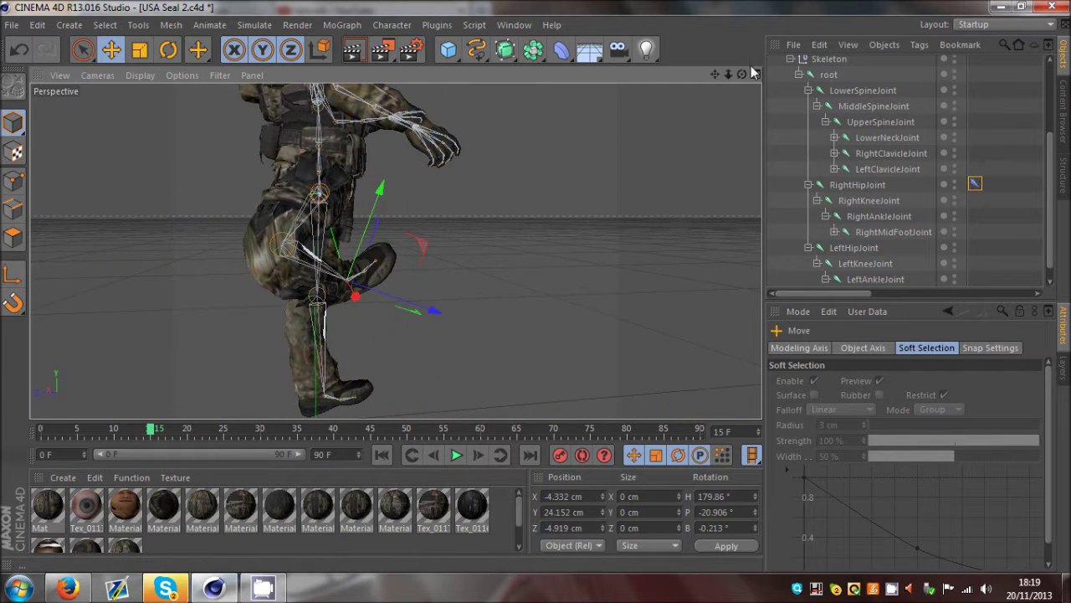
{"action": "left_click_drag", "start_coordinate": [743, 75], "coordinate": [536, 285]}
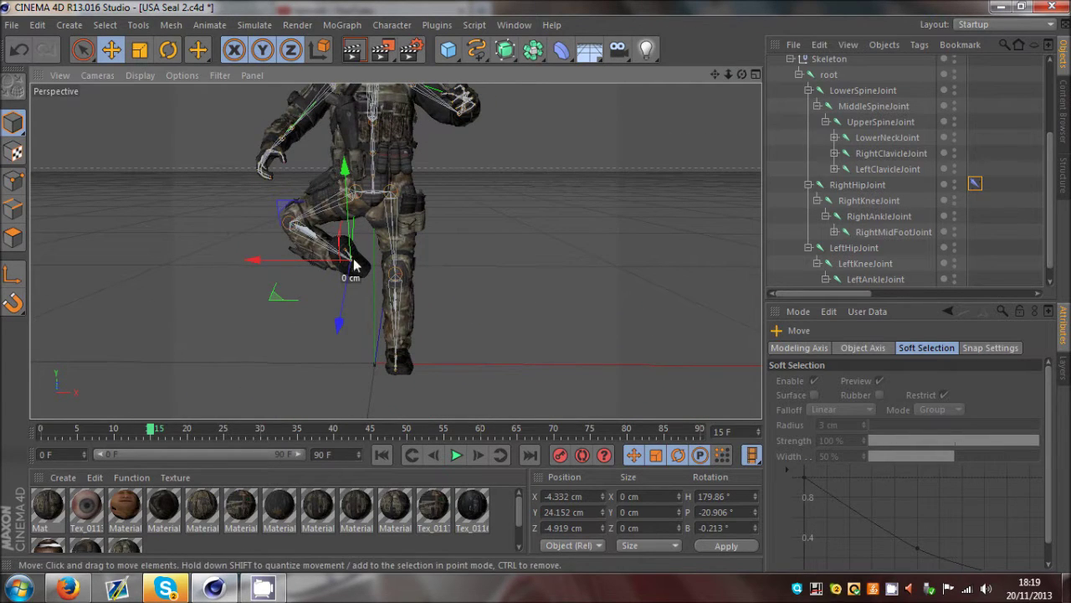
{"action": "mouse_move", "coordinate": [741, 72]}
{"action": "left_mouse_down"}
{"action": "mouse_move", "coordinate": [533, 286]}
{"action": "mouse_move", "coordinate": [742, 72]}
{"action": "left_mouse_up"}
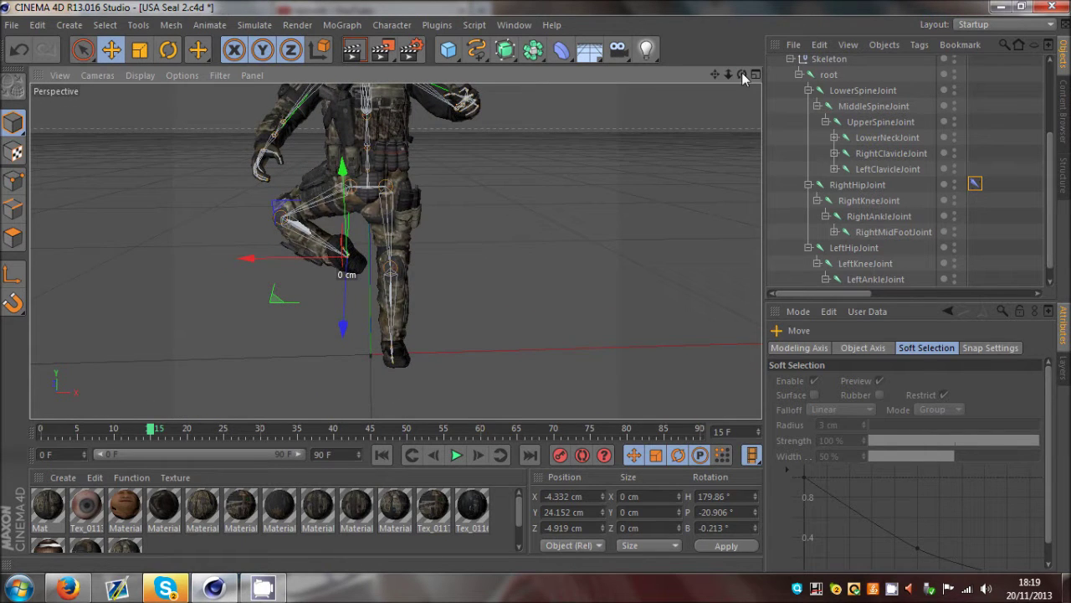
Undo the right ankle goal's moves and remove the IK tag from RightHipJoint.
{"action": "key", "text": "ctrl+z"}
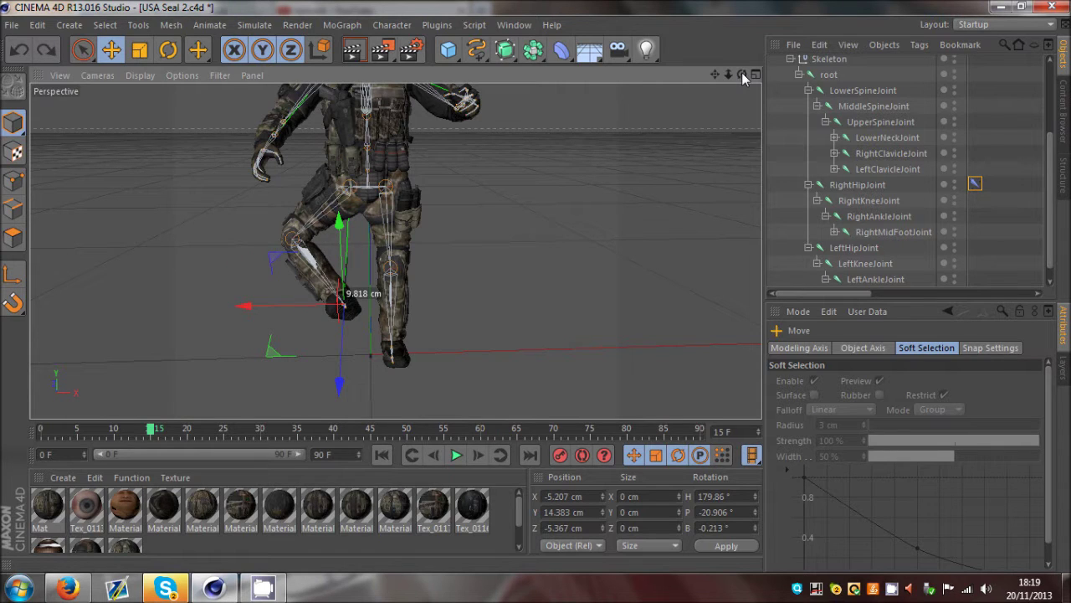
{"action": "key", "text": "ctrl+z"}
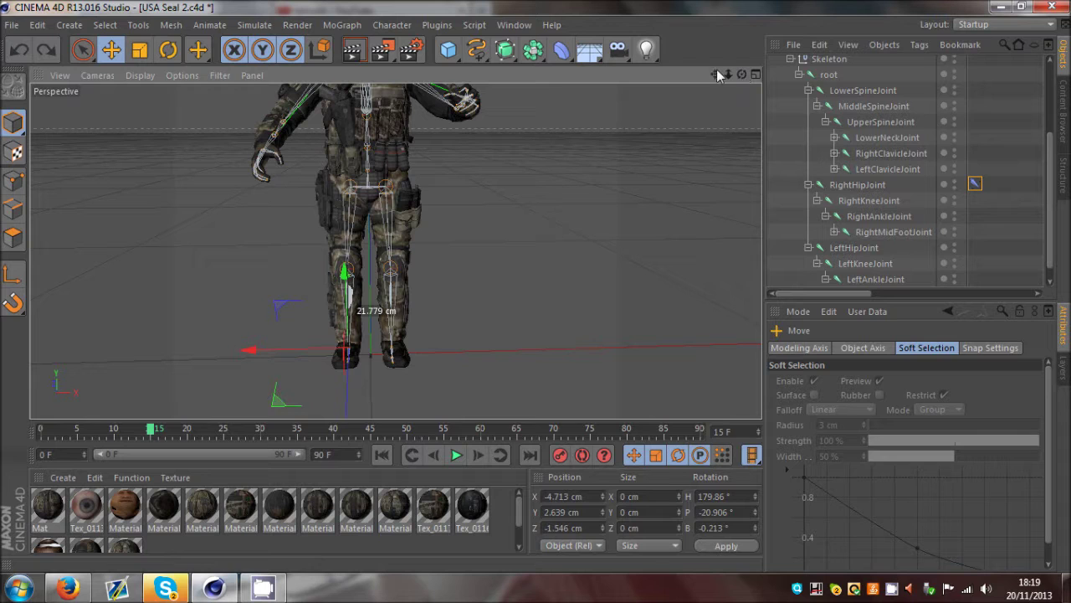
{"action": "left_click_drag", "start_coordinate": [739, 75], "coordinate": [855, 99]}
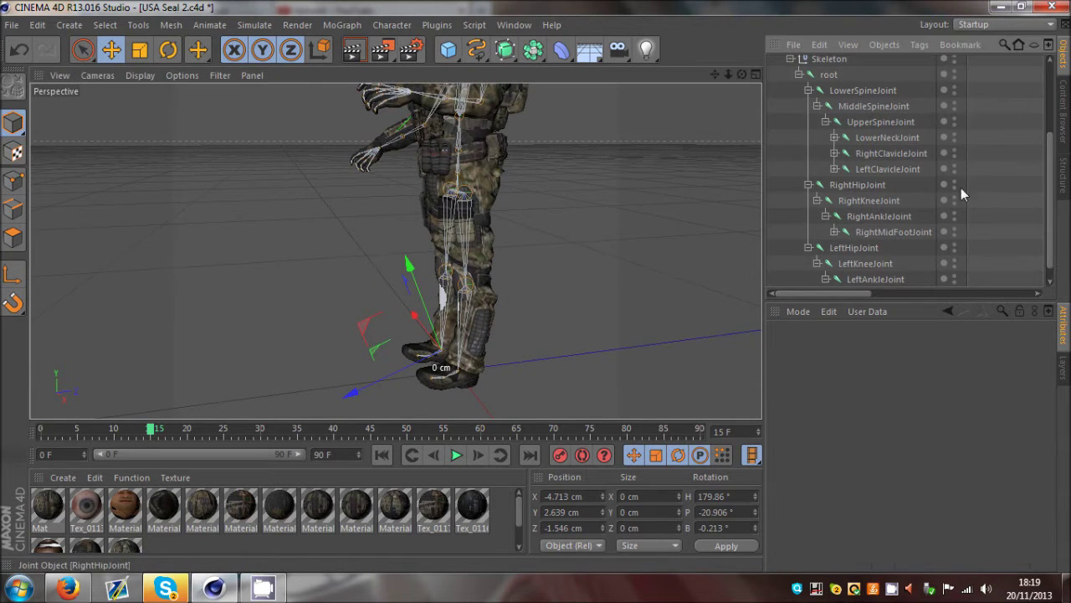
Rotate RightKneeJoint and LeftKneeJoint together so that both lower legs swing slightly backward.
{"action": "left_click", "coordinate": [862, 200]}
{"action": "key", "text": "r"}
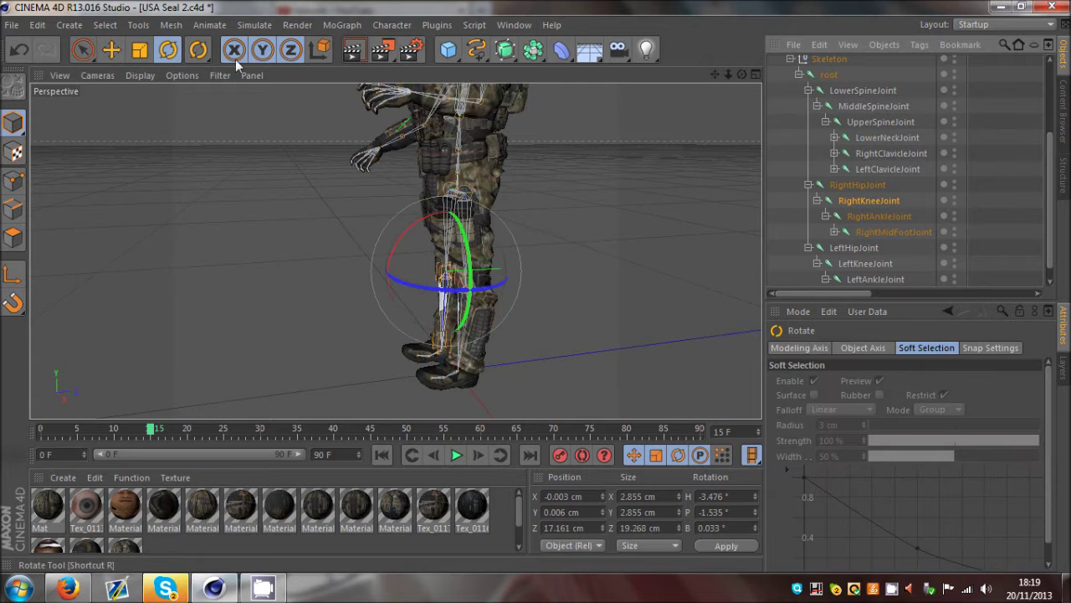
{"action": "left_click", "coordinate": [862, 263], "text": "ctrl"}
{"action": "left_click_drag", "start_coordinate": [435, 228], "coordinate": [416, 240]}
Create a new IK chain from RightHipJoint through RightKneeJoint to RightAnkleJoint.
{"action": "left_click", "coordinate": [992, 176]}
{"action": "left_click", "coordinate": [892, 232]}
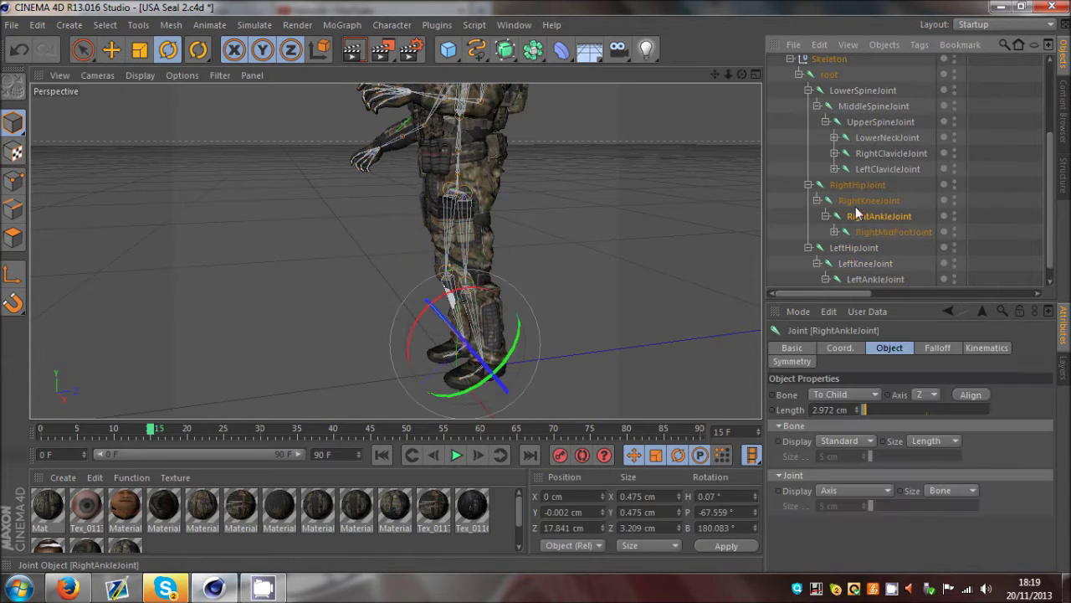
{"action": "left_click", "coordinate": [857, 185], "text": "shift"}
{"action": "left_click", "coordinate": [392, 25]}
{"action": "mouse_move", "coordinate": [419, 66]}
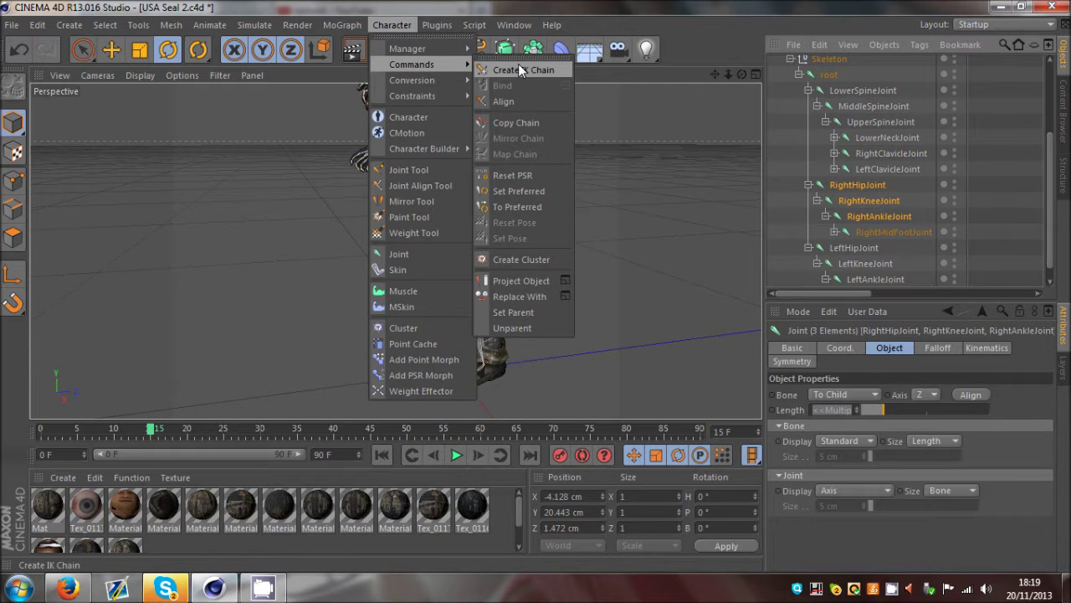
{"action": "left_click", "coordinate": [524, 70]}
Try lifting the right leg with its new ankle goal to about X -2.5, Y 17.2, Z -19.8 cm, and undo the move.
{"action": "key", "text": "e"}
{"action": "left_click_drag", "start_coordinate": [549, 182], "coordinate": [444, 126]}
{"action": "left_click_drag", "start_coordinate": [741, 74], "coordinate": [541, 284]}
{"action": "left_click_drag", "start_coordinate": [644, 140], "coordinate": [694, 114]}
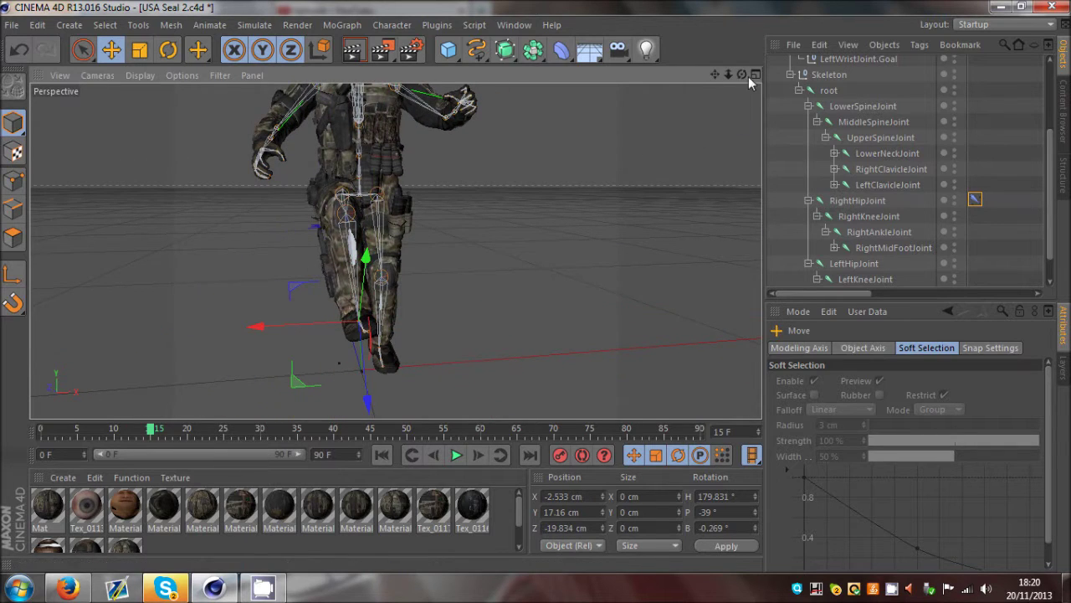
{"action": "left_click_drag", "start_coordinate": [743, 75], "coordinate": [537, 285]}
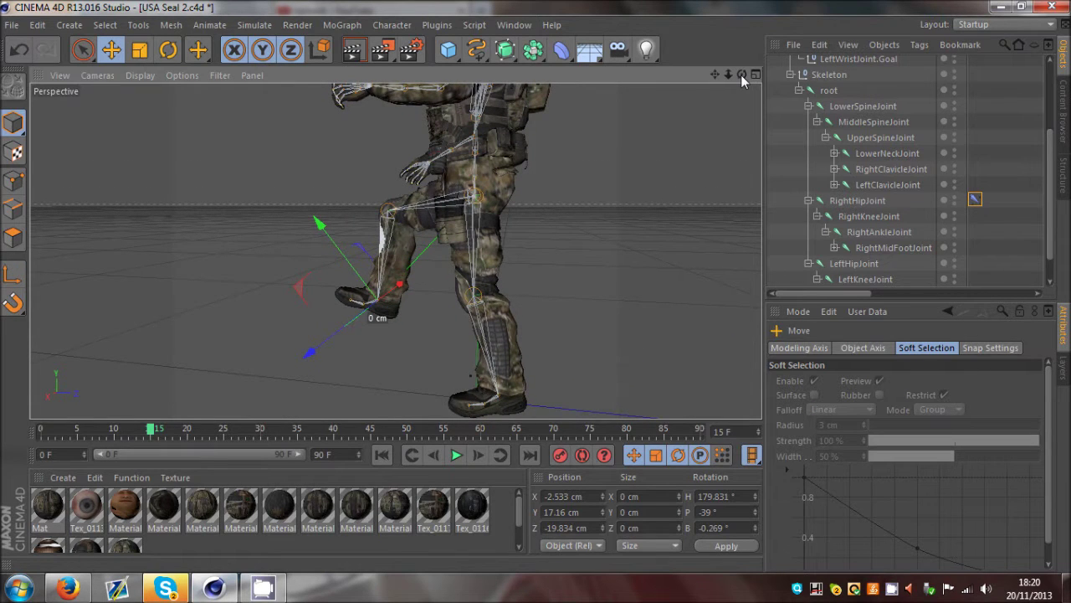
{"action": "left_click_drag", "start_coordinate": [537, 286], "coordinate": [536, 287]}
{"action": "key", "text": "ctrl+z"}
Delete both RightAnkleJoint.Goal objects above the Null group.
{"action": "left_click_drag", "start_coordinate": [715, 75], "coordinate": [535, 286]}
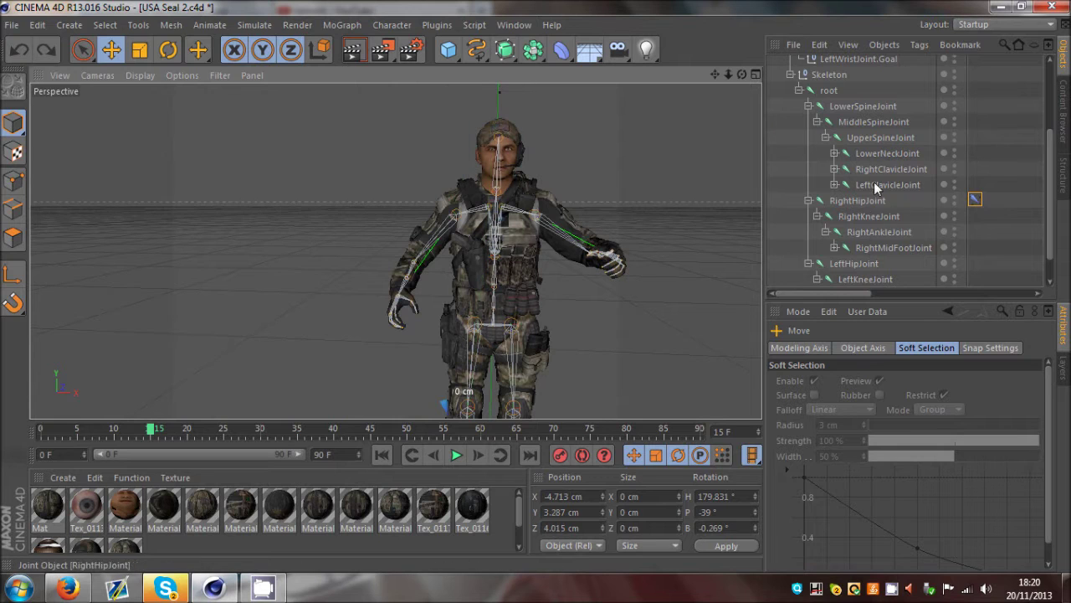
{"action": "scroll", "coordinate": [862, 150], "scroll_direction": "up", "scroll_amount": 3}
{"action": "left_click", "coordinate": [825, 63]}
{"action": "left_click", "coordinate": [824, 63]}
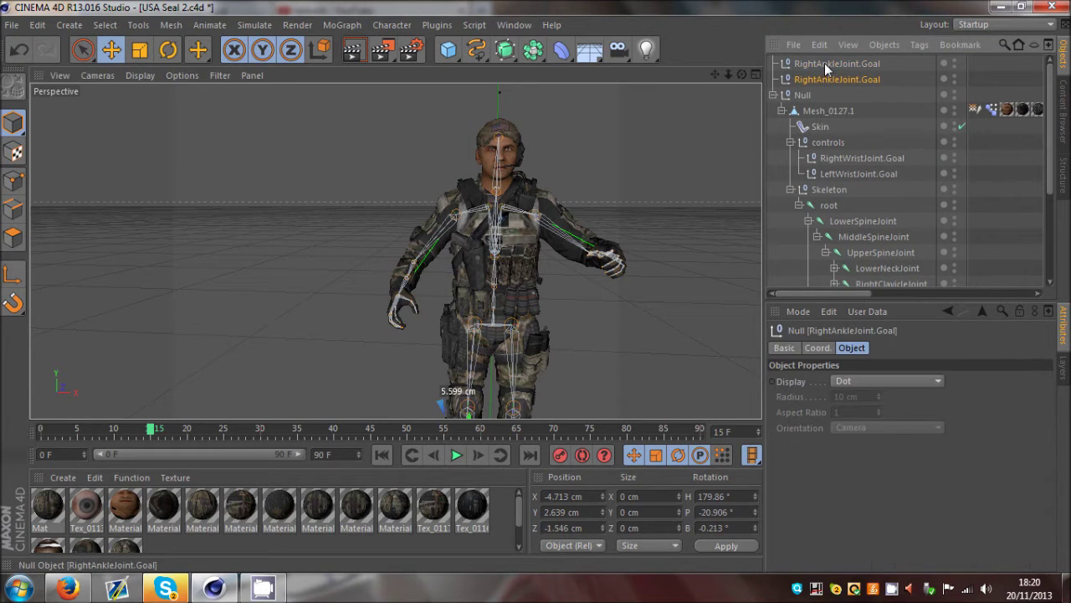
{"action": "left_click", "coordinate": [824, 79], "text": "shift"}
{"action": "key", "text": "Delete"}
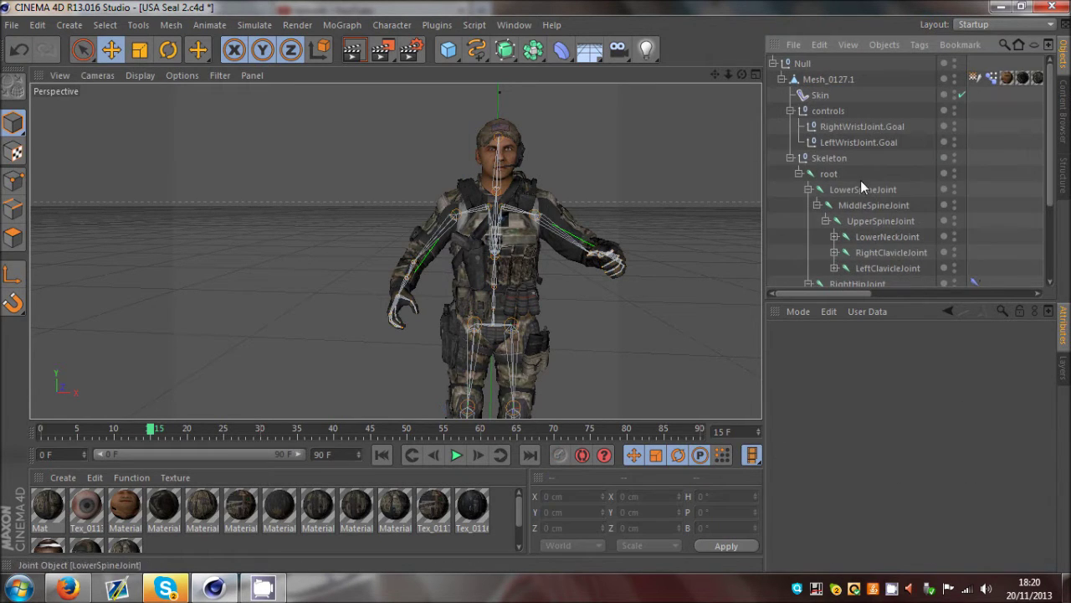
Raise LeftWristJoint.Goal beside the head to about X 19.5, Y 67.0, Z -13.4 cm.
{"action": "left_click", "coordinate": [859, 142]}
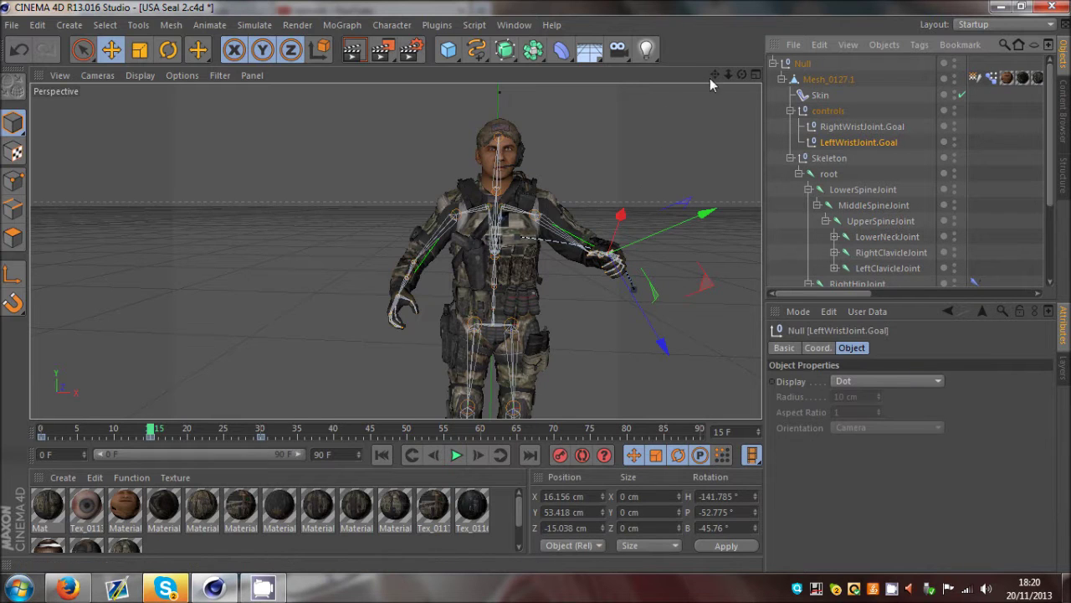
{"action": "left_click_drag", "start_coordinate": [715, 74], "coordinate": [536, 287]}
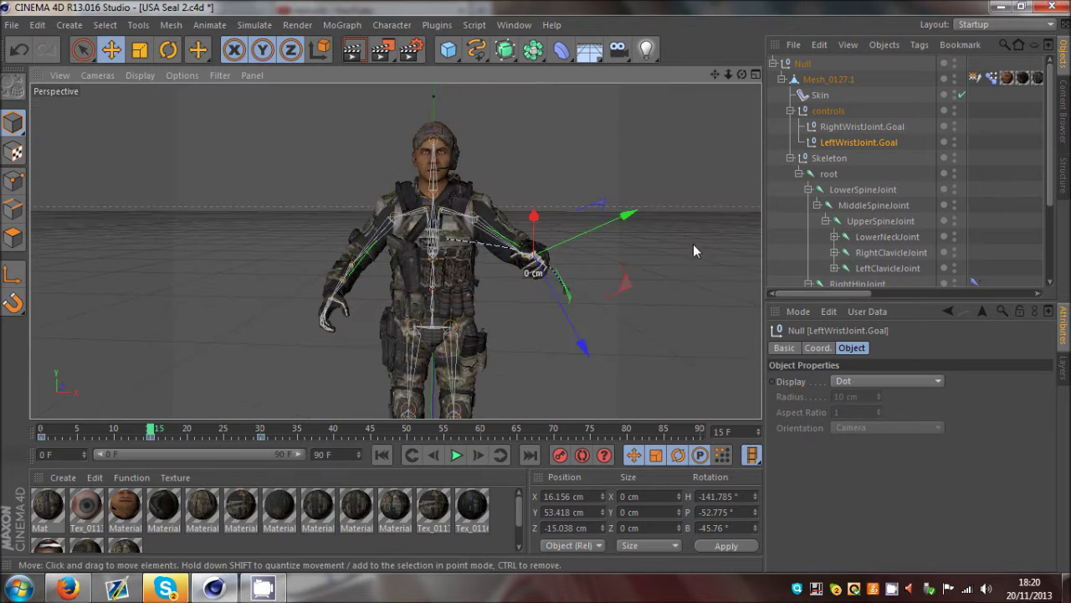
{"action": "left_click_drag", "start_coordinate": [692, 247], "coordinate": [715, 163]}
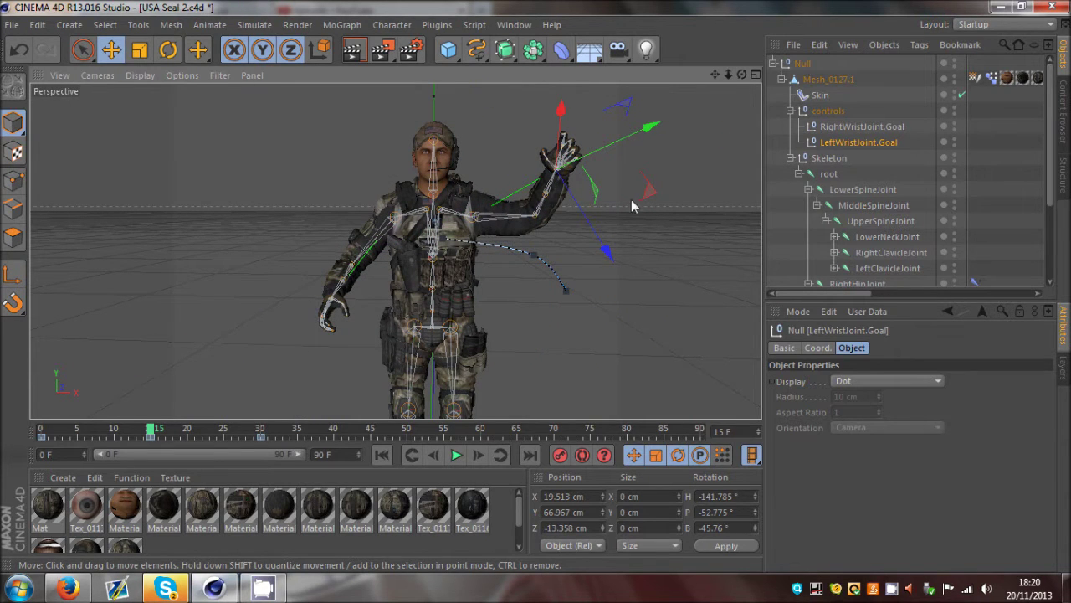
Swing LeftWristJoint.Goal down across the torso and back out beside the body to about X 18.4, Y 50.3, Z -14.7 cm.
{"action": "left_click_drag", "start_coordinate": [671, 286], "coordinate": [577, 346]}
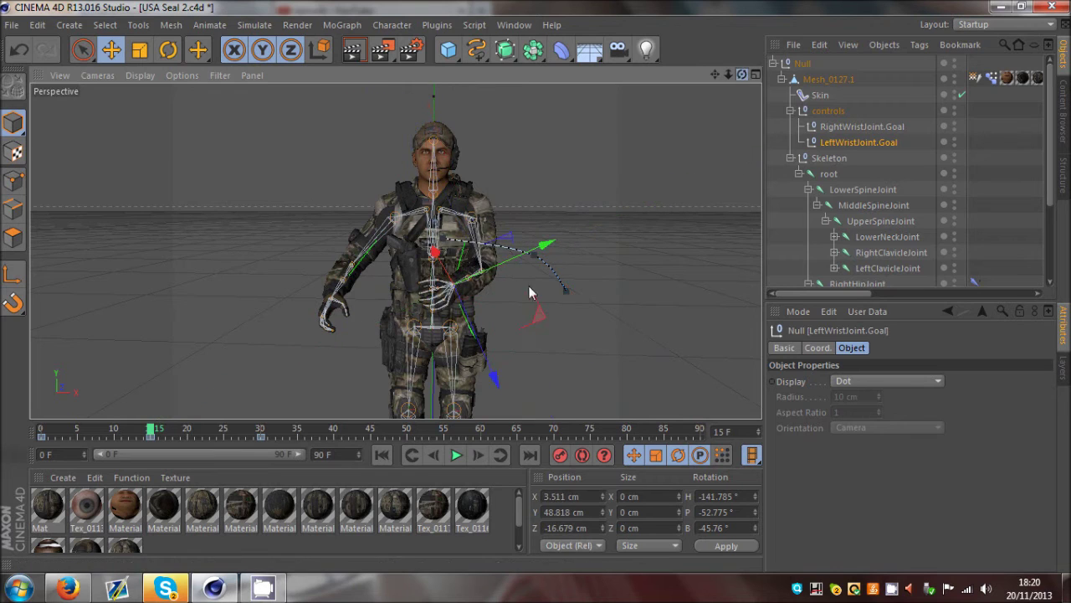
{"action": "left_click_drag", "start_coordinate": [529, 286], "coordinate": [535, 286]}
{"action": "left_click_drag", "start_coordinate": [682, 202], "coordinate": [719, 193]}
{"action": "left_click_drag", "start_coordinate": [741, 76], "coordinate": [537, 286]}
{"action": "left_click_drag", "start_coordinate": [678, 159], "coordinate": [714, 155]}
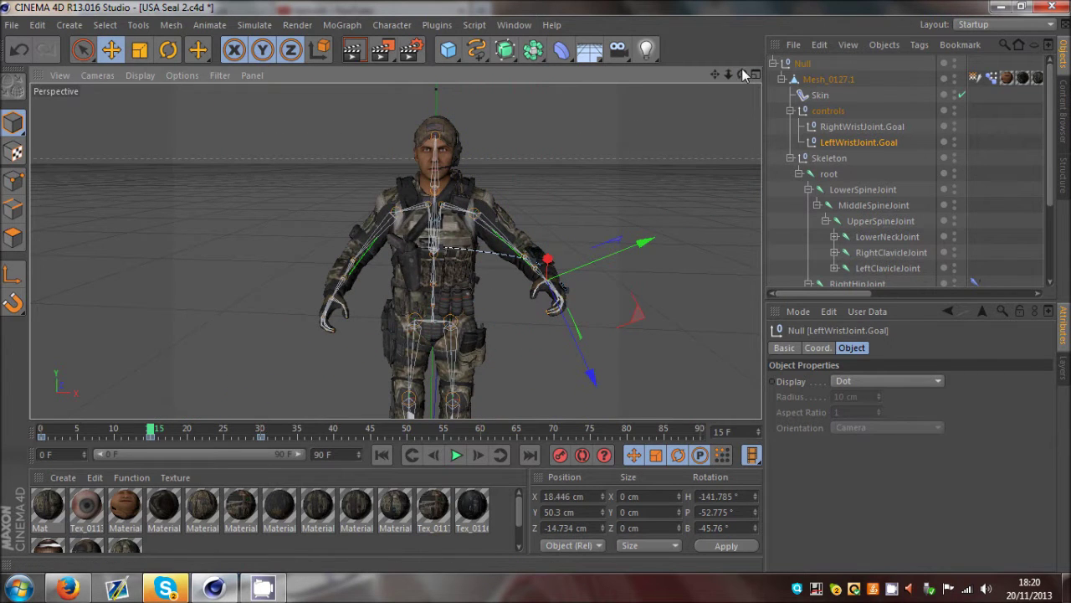
{"action": "left_click_drag", "start_coordinate": [742, 71], "coordinate": [538, 293]}
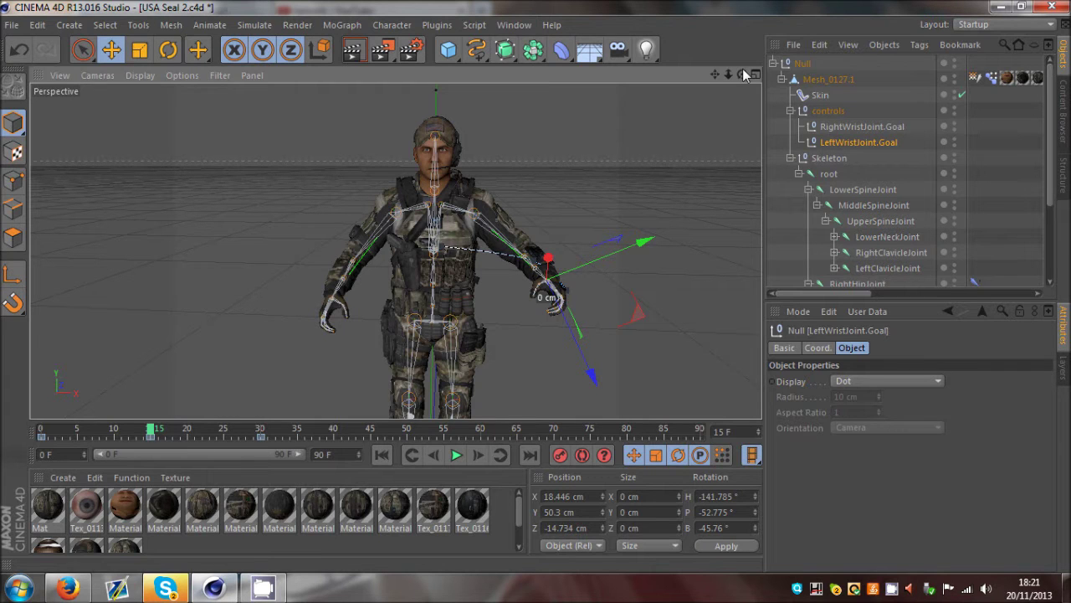
Try moving LeftWristJoint.Goal across the torso, forward and back out to about X 17.5, Y 60.3, Z -11.4 cm.
{"action": "left_click_drag", "start_coordinate": [743, 74], "coordinate": [581, 126]}
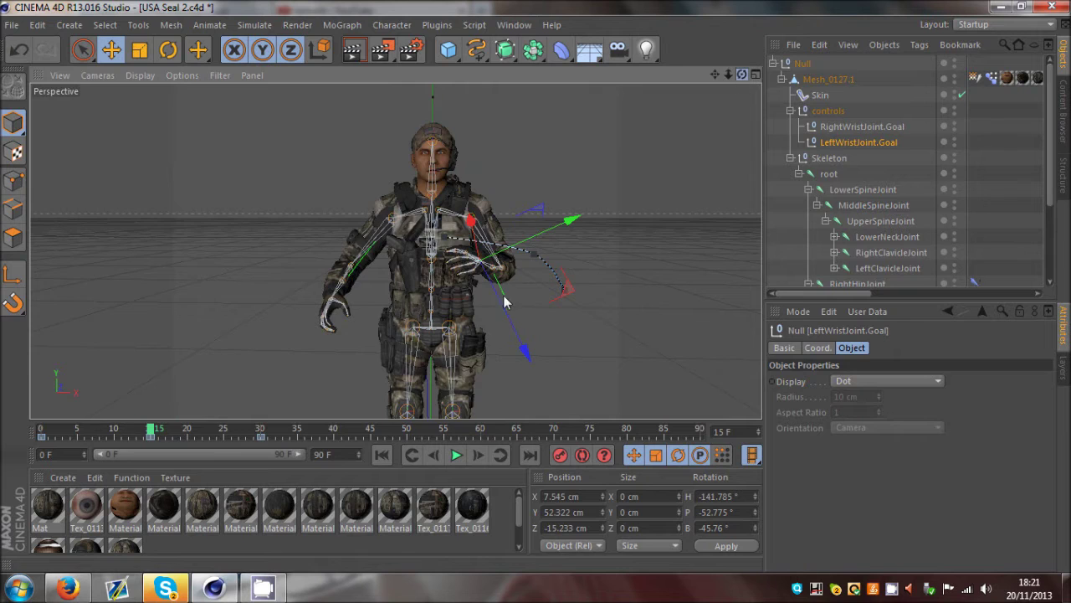
{"action": "left_click_drag", "start_coordinate": [503, 294], "coordinate": [734, 129]}
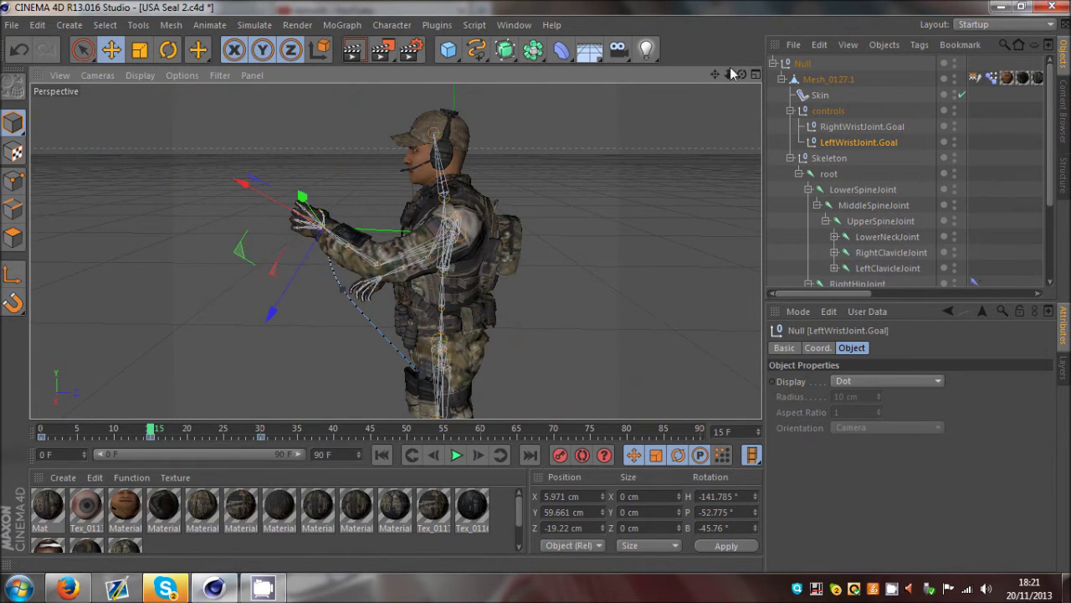
{"action": "left_click_drag", "start_coordinate": [733, 73], "coordinate": [535, 286]}
{"action": "left_click_drag", "start_coordinate": [750, 92], "coordinate": [536, 285]}
{"action": "left_click_drag", "start_coordinate": [571, 156], "coordinate": [642, 160]}
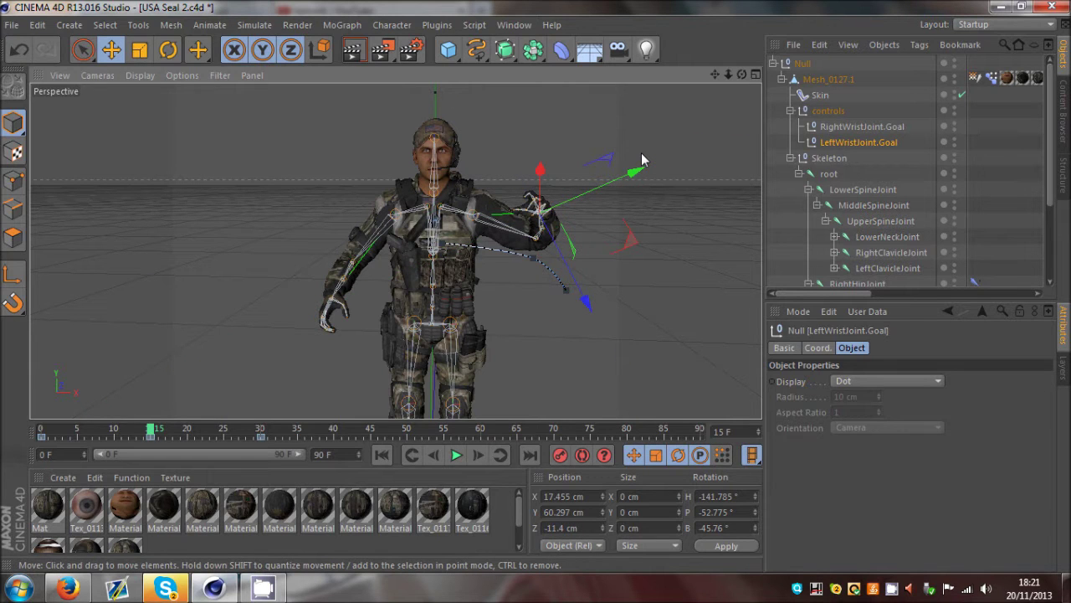
{"action": "left_click_drag", "start_coordinate": [737, 74], "coordinate": [536, 286]}
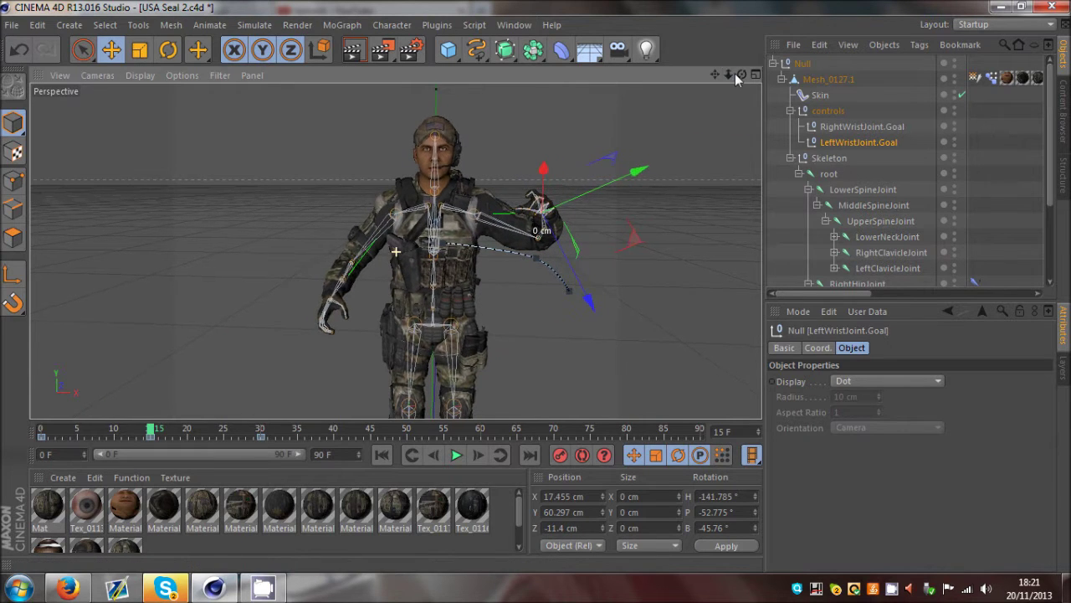
{"action": "left_click_drag", "start_coordinate": [711, 74], "coordinate": [544, 285]}
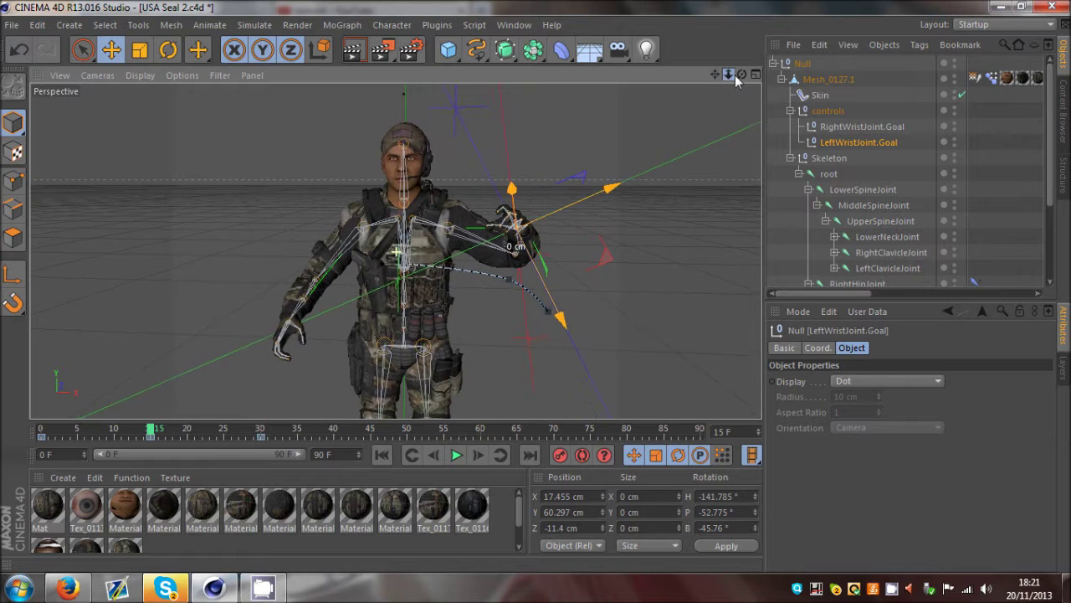
Raise RightWristJoint.Goal beside the head to about X -19.8, Y 69.7, Z -11.4 cm and record a keyframe at frame 15.
{"action": "left_click", "coordinate": [837, 127]}
{"action": "left_click_drag", "start_coordinate": [742, 74], "coordinate": [539, 276]}
{"action": "mouse_move", "coordinate": [151, 431]}
{"action": "left_mouse_down"}
{"action": "mouse_move", "coordinate": [40, 432]}
{"action": "mouse_move", "coordinate": [150, 431]}
{"action": "left_mouse_up"}
{"action": "left_click_drag", "start_coordinate": [345, 283], "coordinate": [356, 177]}
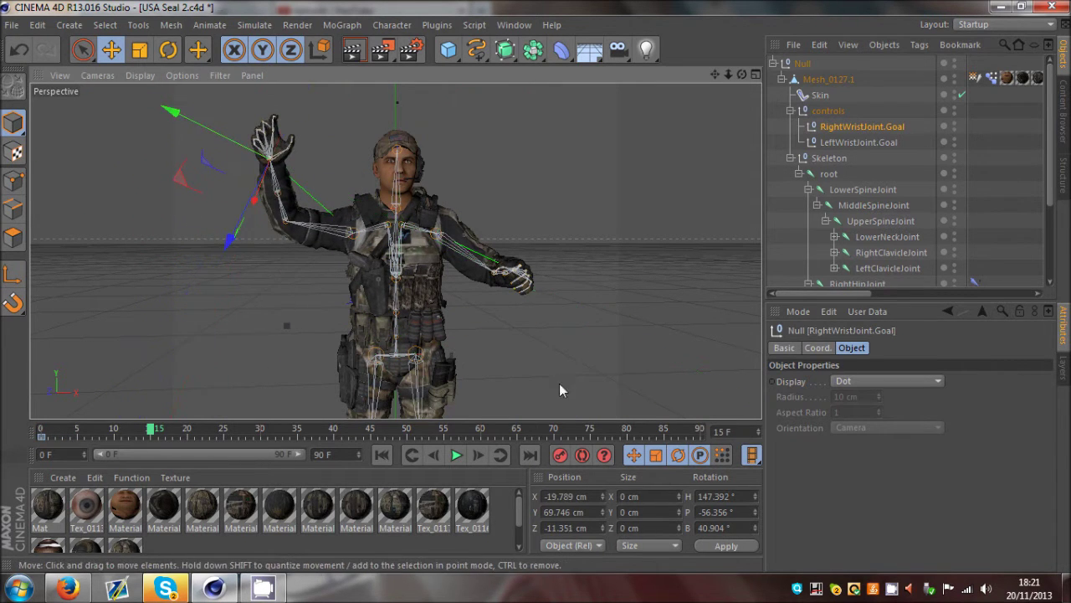
{"action": "left_click", "coordinate": [559, 456]}
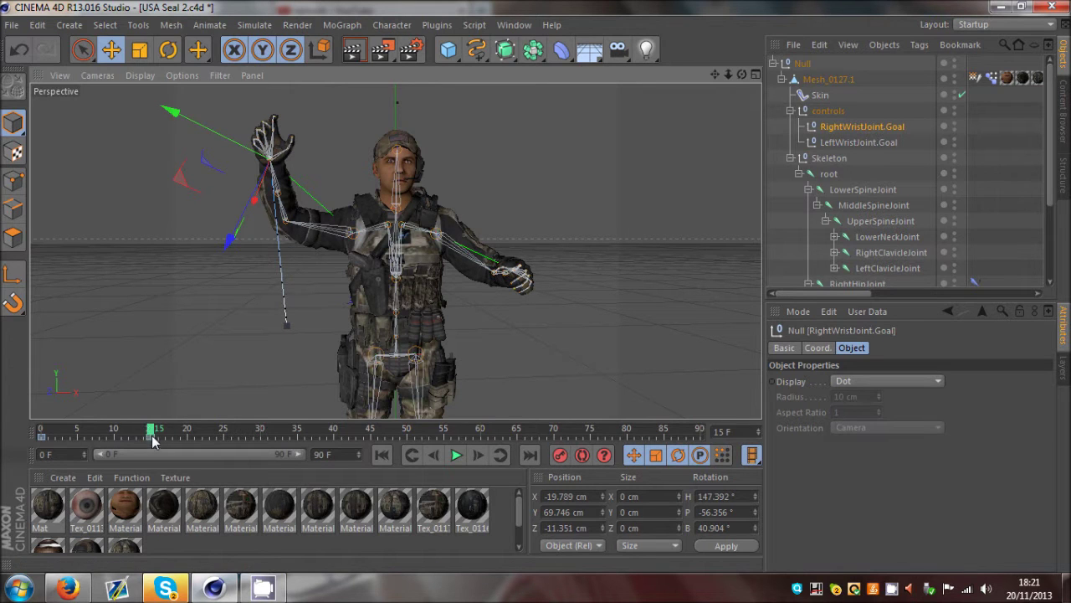
Key RightWristJoint.Goal near the head at frame 30, about X -12.2, Y 68.1 cm, and outward at frame 50, about X -22.3, Y 67.1 cm.
{"action": "left_click_drag", "start_coordinate": [151, 432], "coordinate": [260, 436]}
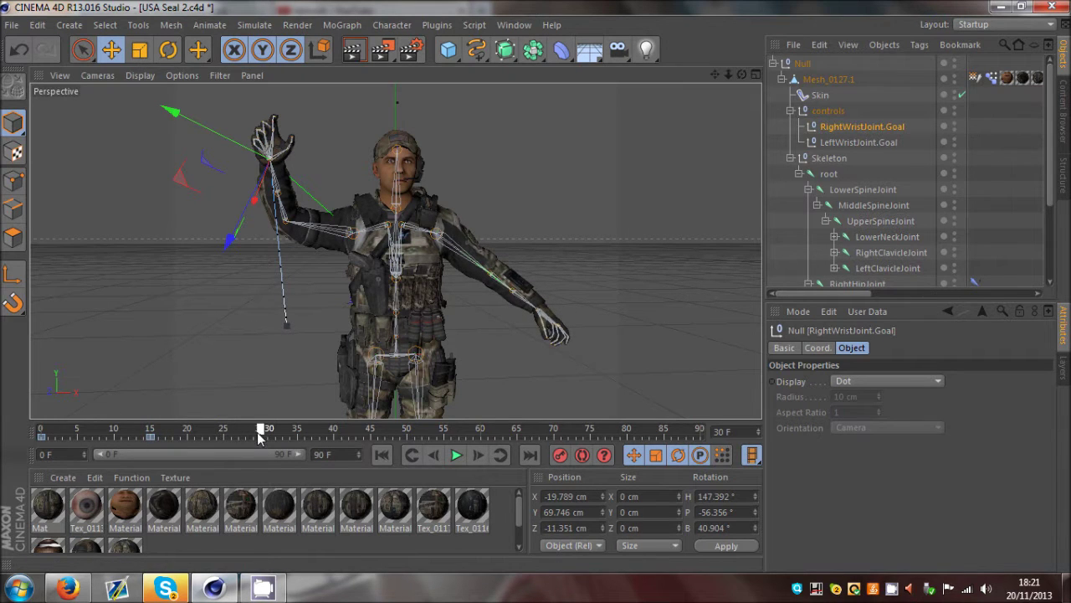
{"action": "left_click_drag", "start_coordinate": [484, 314], "coordinate": [536, 326]}
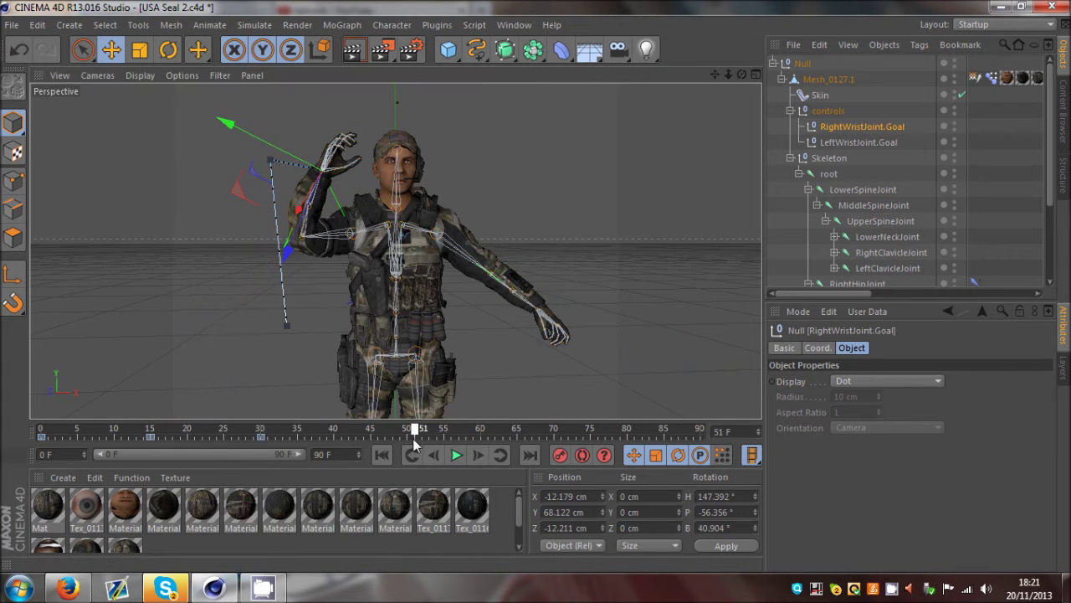
{"action": "left_click_drag", "start_coordinate": [381, 284], "coordinate": [311, 289]}
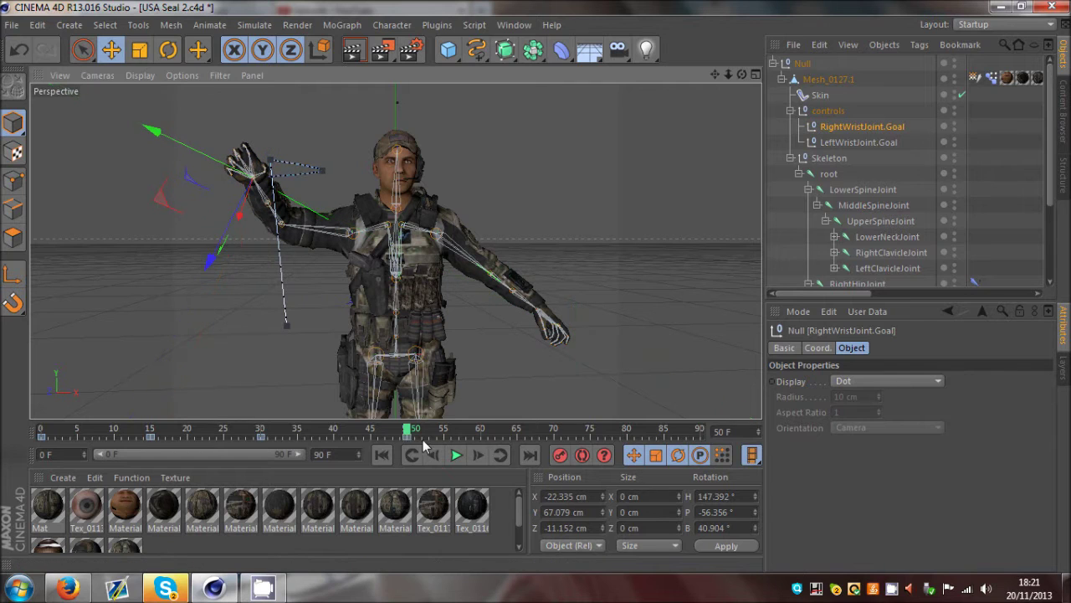
Swing RightWristJoint.Goal back toward the head to about X -13.9, Y 65.7, Z -12.1 cm and record a keyframe at frame 67.
{"action": "left_click_drag", "start_coordinate": [410, 433], "coordinate": [533, 433]}
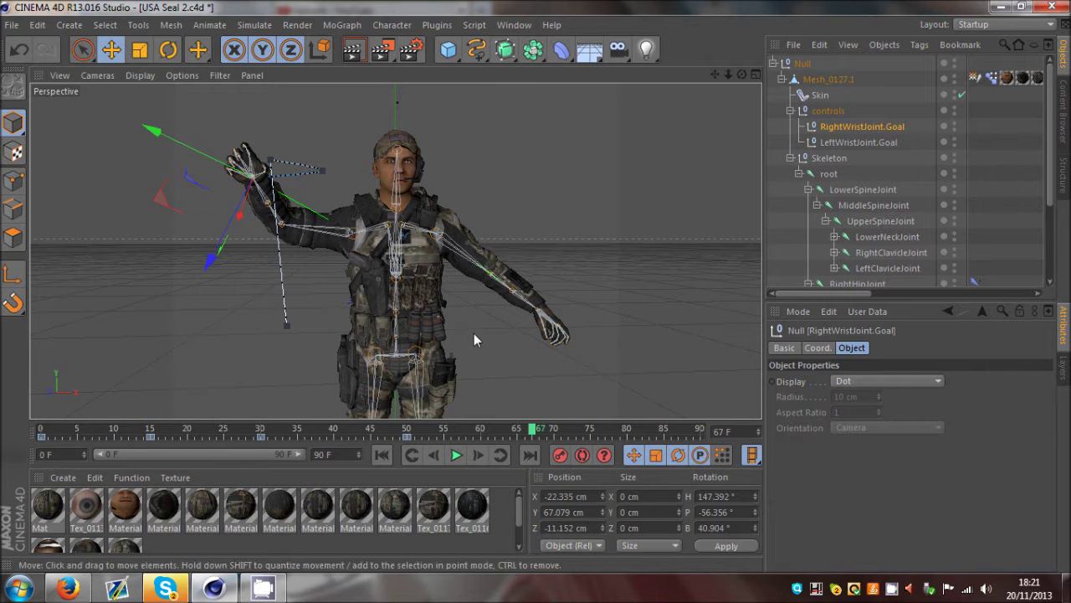
{"action": "left_click_drag", "start_coordinate": [473, 333], "coordinate": [531, 342]}
{"action": "left_click", "coordinate": [560, 457]}
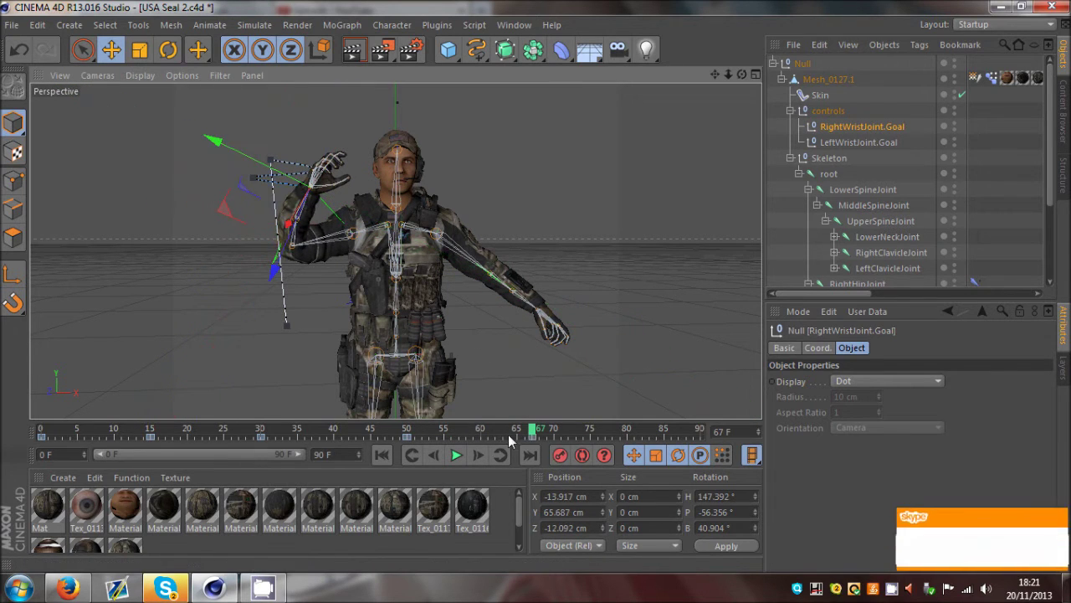
Move RightWristJoint.Goal outward to about X -20.7, Y 58.6, Z -11.6 cm at frame 8 and record a keyframe.
{"action": "left_click_drag", "start_coordinate": [508, 432], "coordinate": [2, 467]}
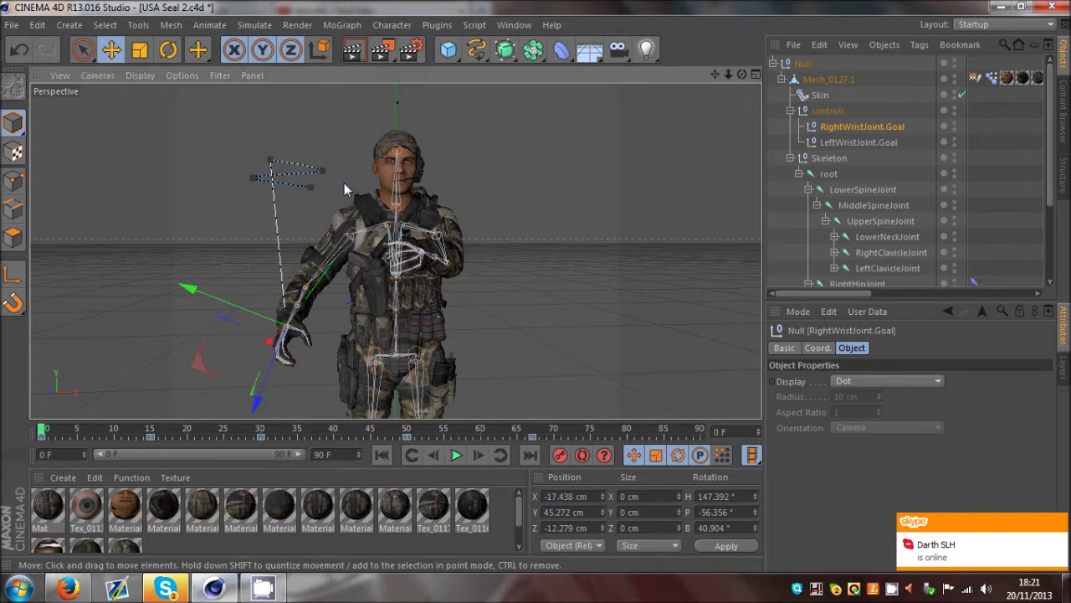
{"action": "left_click_drag", "start_coordinate": [329, 186], "coordinate": [344, 189]}
{"action": "left_click_drag", "start_coordinate": [44, 432], "coordinate": [100, 454]}
{"action": "left_click_drag", "start_coordinate": [383, 338], "coordinate": [369, 341]}
{"action": "left_click", "coordinate": [560, 455]}
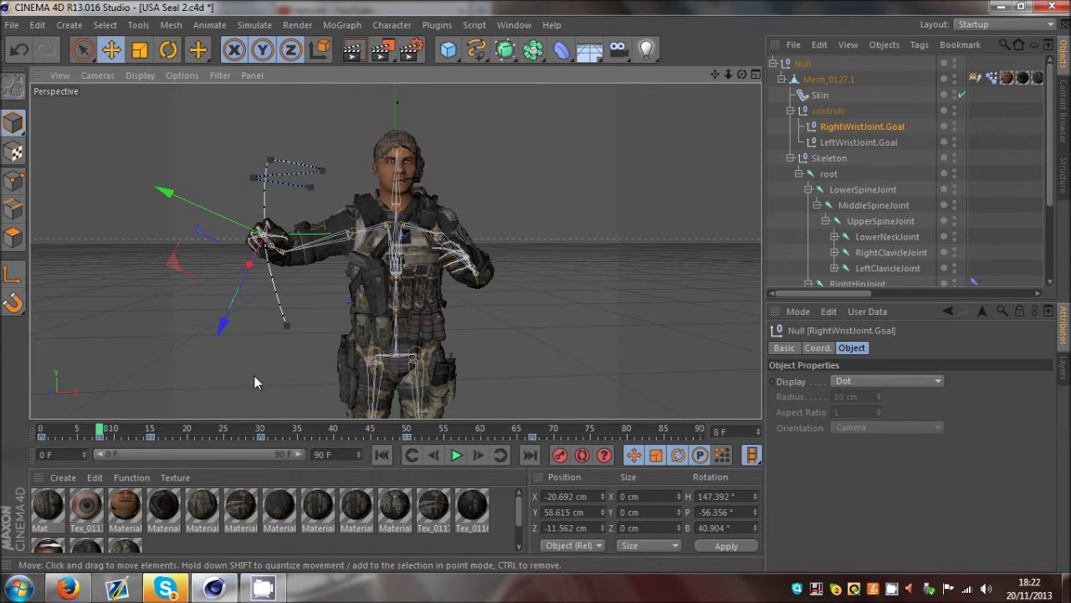
Key RightWristJoint.Goal at frame 23 at about X -15.1, Y 69.4, Z -11.8 cm and scrub through the wave to check it.
{"action": "left_click_drag", "start_coordinate": [149, 433], "coordinate": [210, 429]}
{"action": "left_click_drag", "start_coordinate": [341, 302], "coordinate": [337, 298]}
{"action": "left_click", "coordinate": [559, 455]}
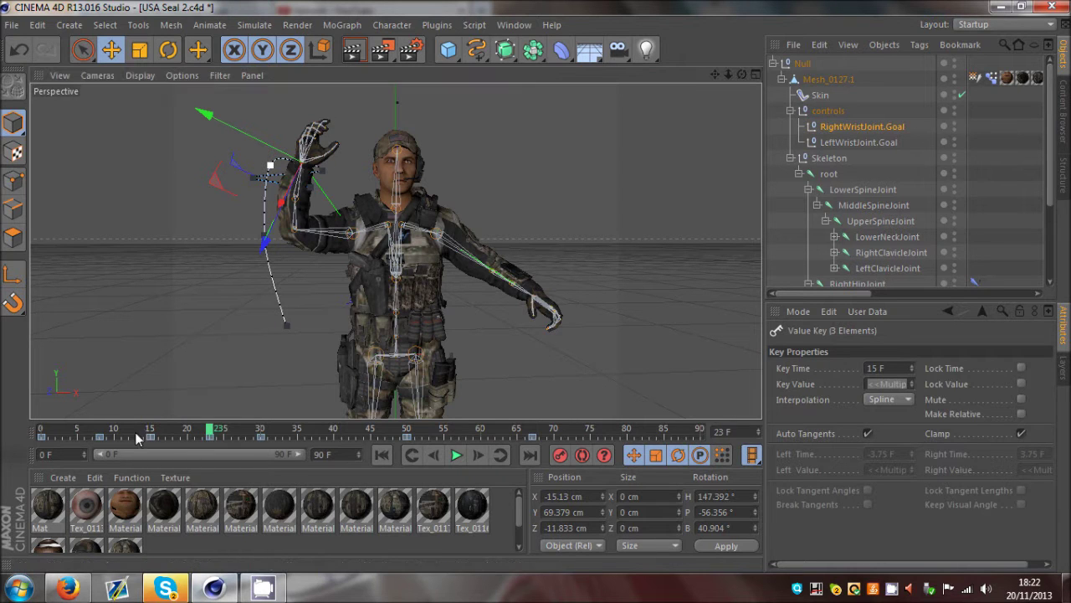
{"action": "left_click_drag", "start_coordinate": [138, 439], "coordinate": [576, 460]}
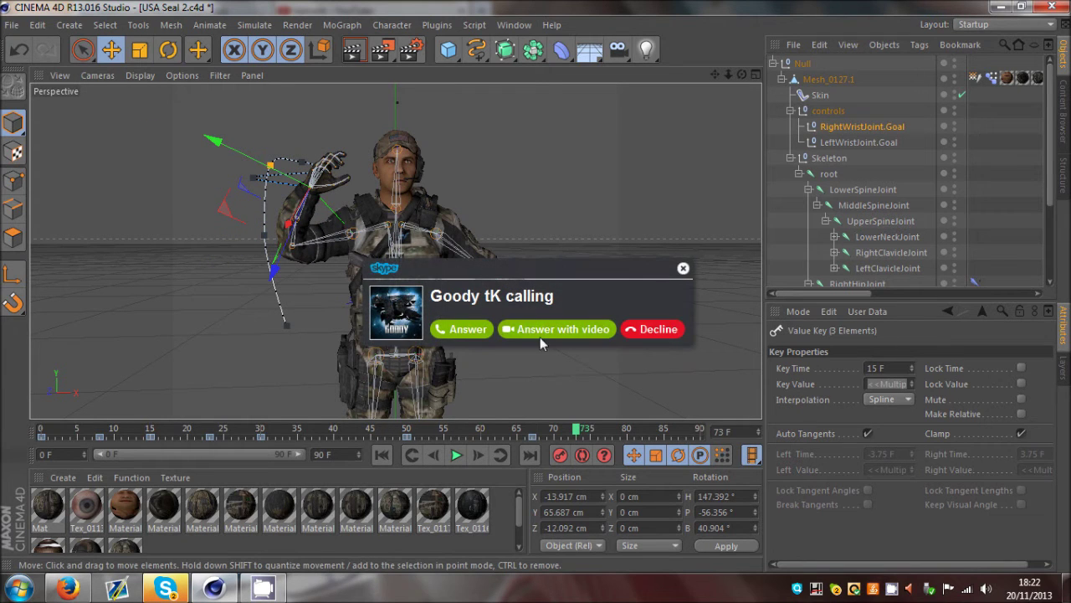
Decline the incoming Skype call, send the caller "cant call doin tut at mo bro catch ya in few mins", and return to Cinema 4D.
{"action": "left_click", "coordinate": [669, 328]}
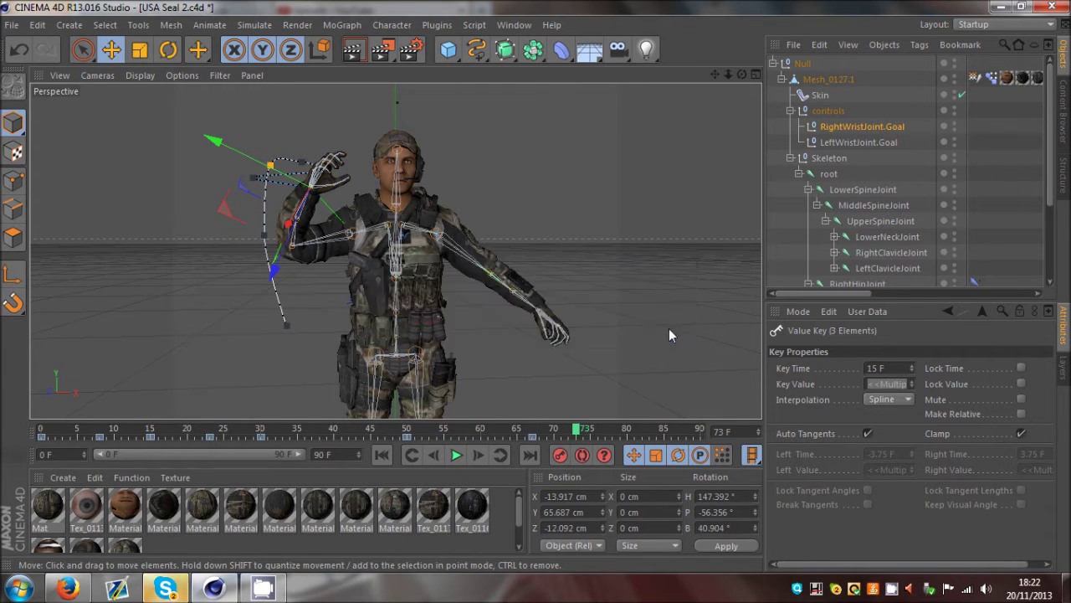
{"action": "left_click", "coordinate": [166, 589]}
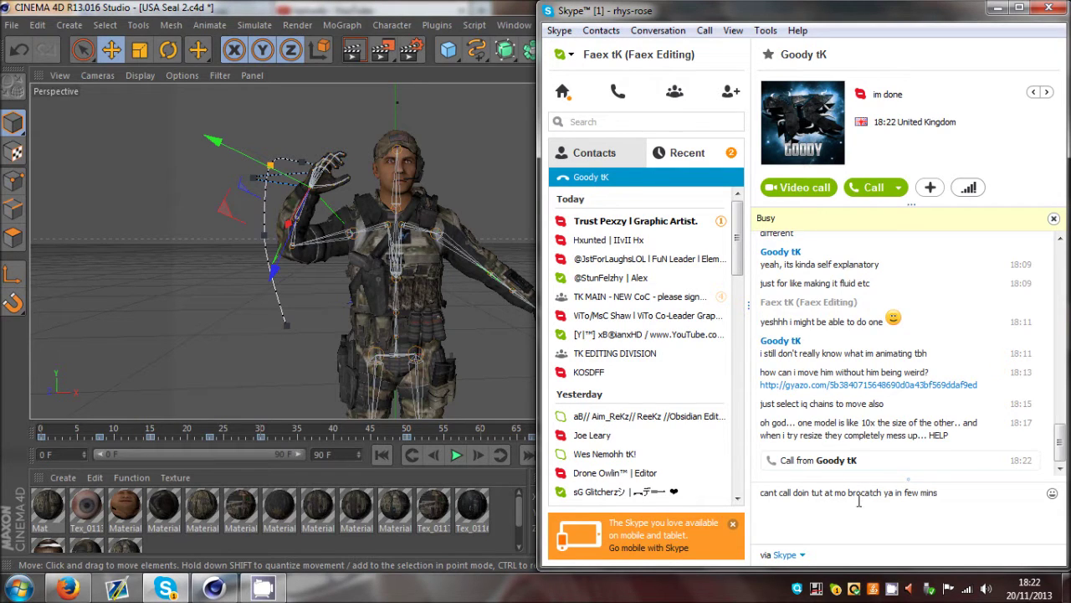
{"action": "key", "text": "Return"}
{"action": "left_click", "coordinate": [430, 7]}
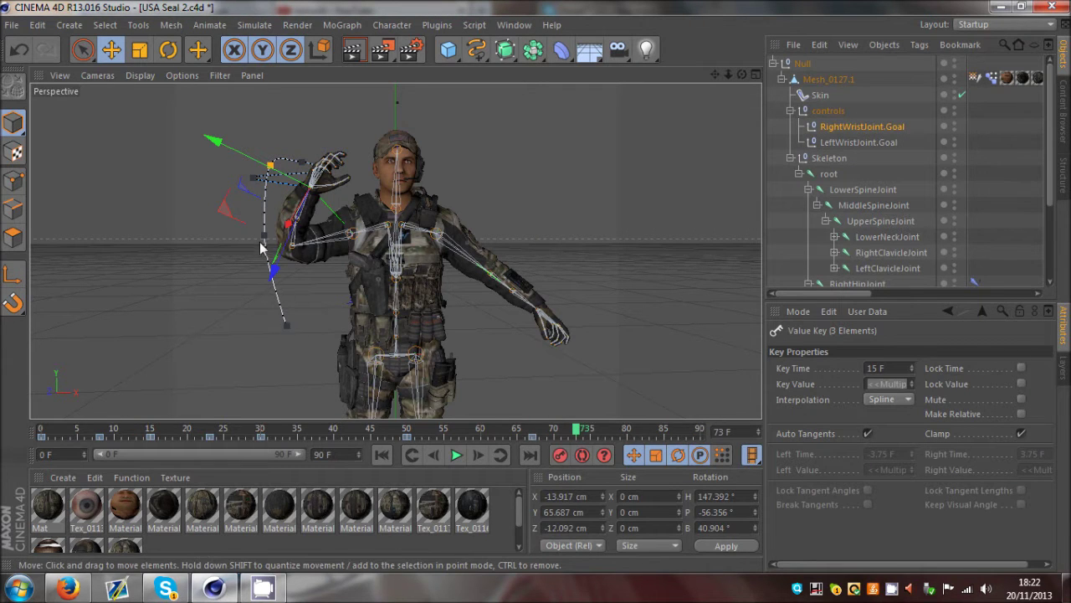
Nudge the frame 8 key on RightWristJoint.Goal's motion path slightly outward to smooth the curve.
{"action": "left_click", "coordinate": [305, 330]}
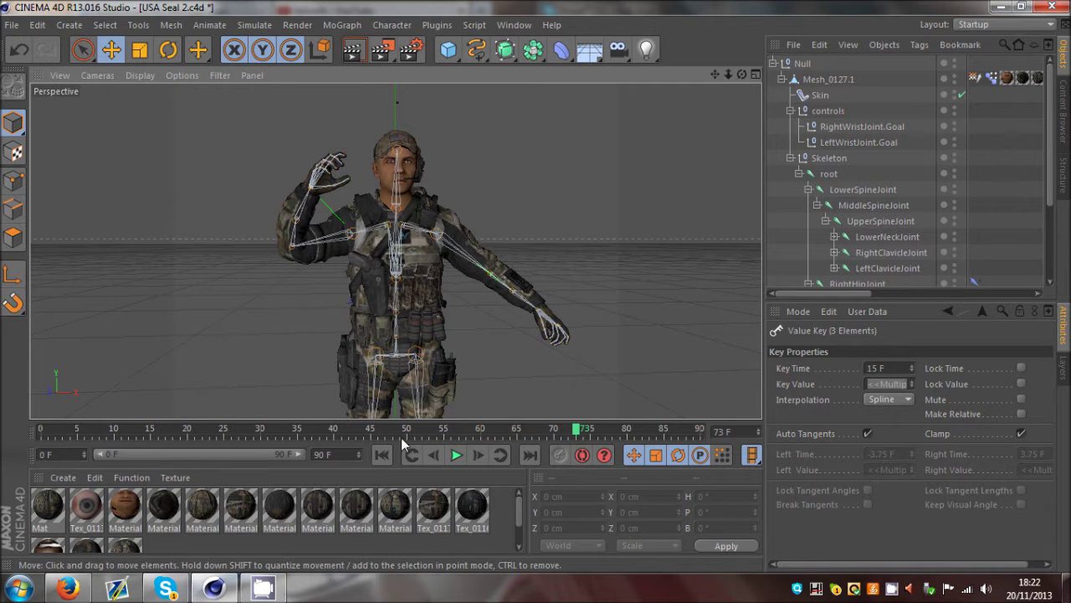
{"action": "left_click", "coordinate": [846, 141]}
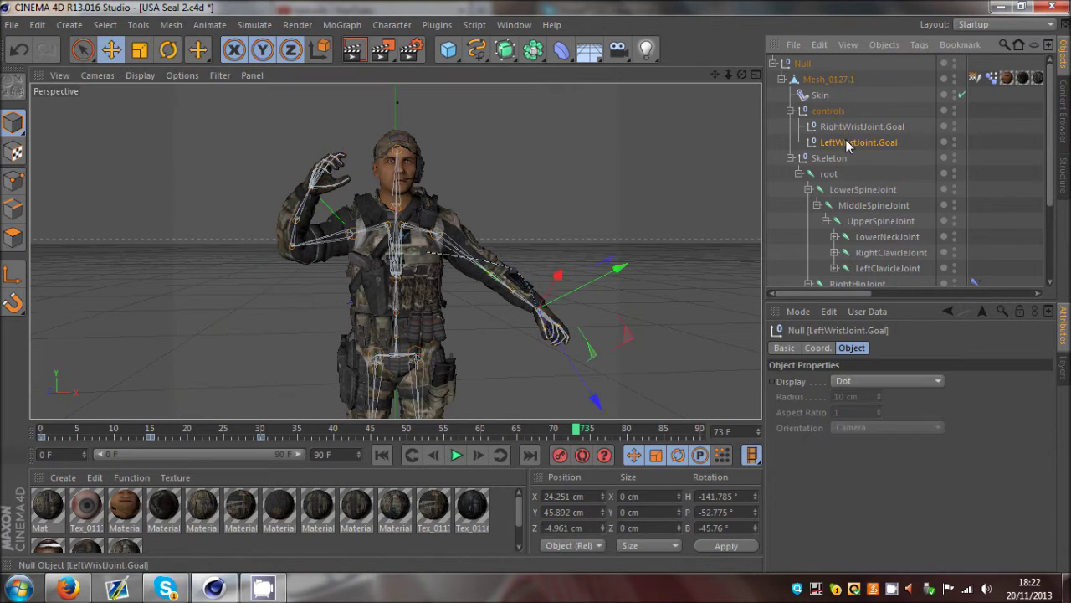
{"action": "left_click", "coordinate": [840, 128]}
{"action": "left_click_drag", "start_coordinate": [258, 241], "coordinate": [262, 245]}
{"action": "left_click_drag", "start_coordinate": [270, 168], "coordinate": [272, 169]}
{"action": "left_click", "coordinate": [275, 159]}
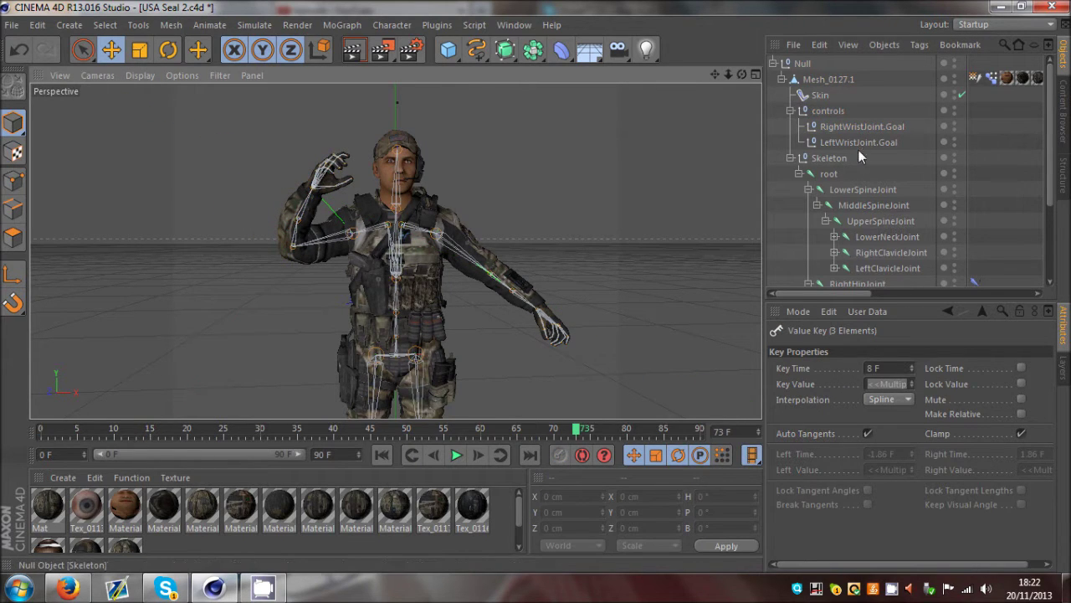
Adjust the frame 23 and frame 50 keys on RightWristJoint.Goal's motion path and scrub through the animation to check it.
{"action": "left_click", "coordinate": [847, 127]}
{"action": "left_click", "coordinate": [299, 162]}
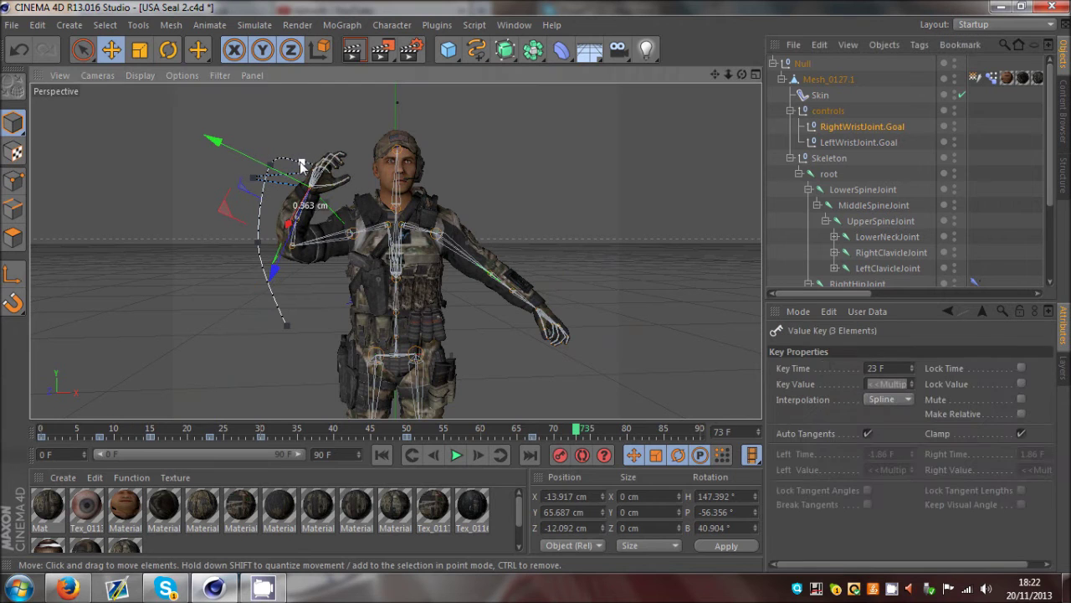
{"action": "left_click_drag", "start_coordinate": [209, 433], "coordinate": [334, 429]}
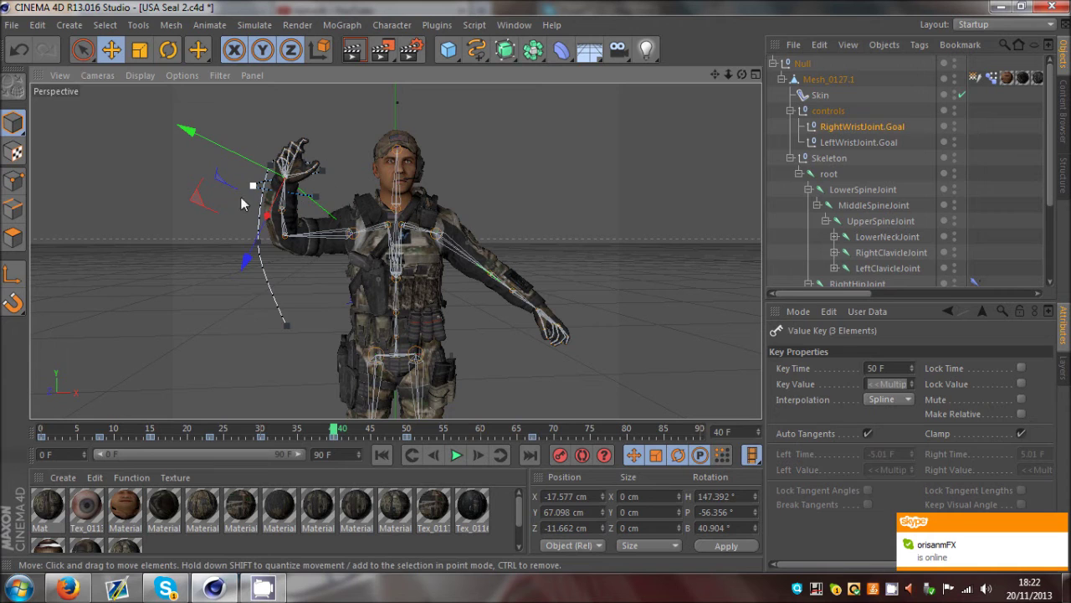
{"action": "left_click", "coordinate": [1009, 174]}
{"action": "left_click_drag", "start_coordinate": [60, 430], "coordinate": [559, 453]}
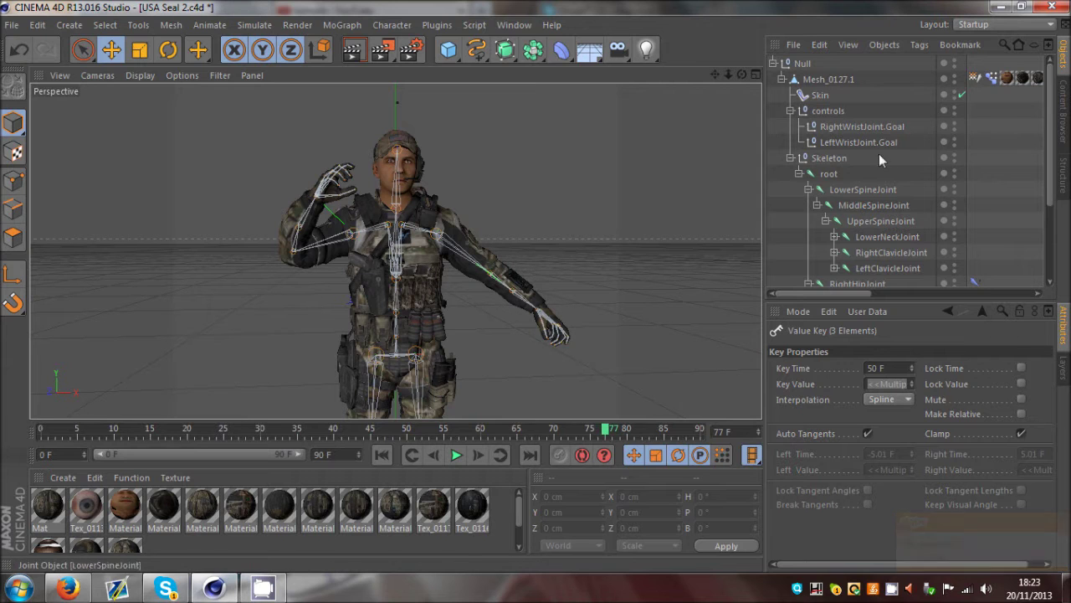
Delete all of LeftWristJoint.Goal's keyframes between frames 0 and 30.
{"action": "left_click_drag", "start_coordinate": [742, 75], "coordinate": [857, 103]}
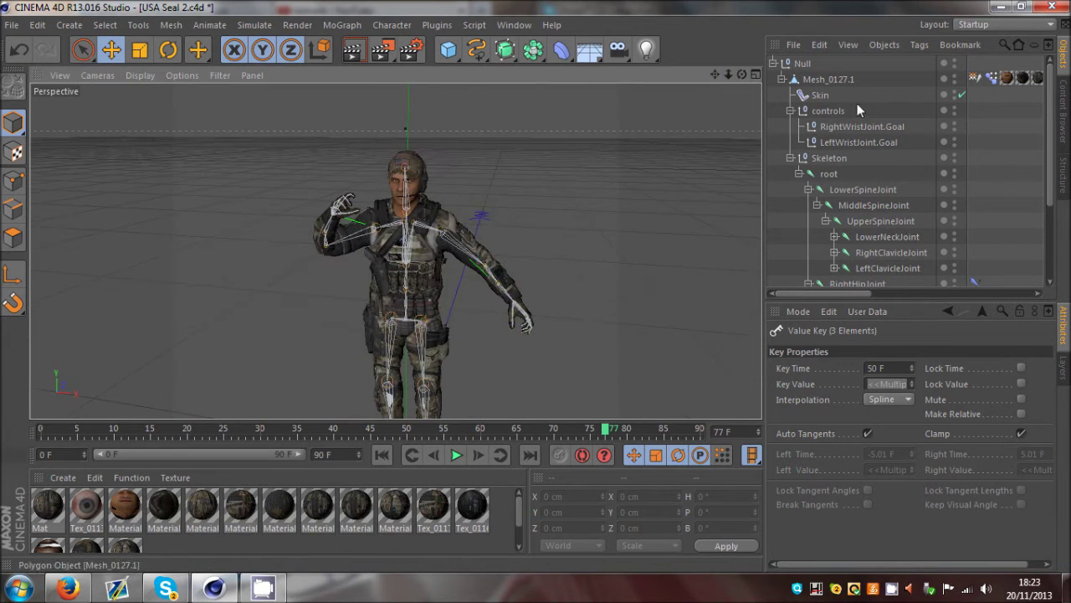
{"action": "left_click", "coordinate": [859, 142]}
{"action": "left_click_drag", "start_coordinate": [742, 75], "coordinate": [711, 58]}
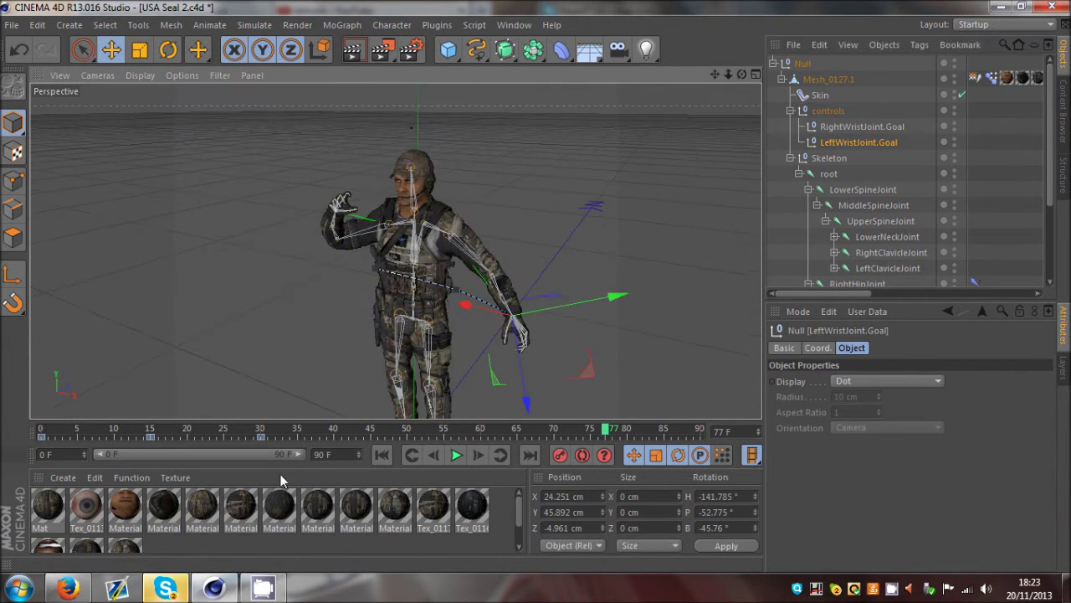
{"action": "left_click_drag", "start_coordinate": [282, 437], "coordinate": [77, 435]}
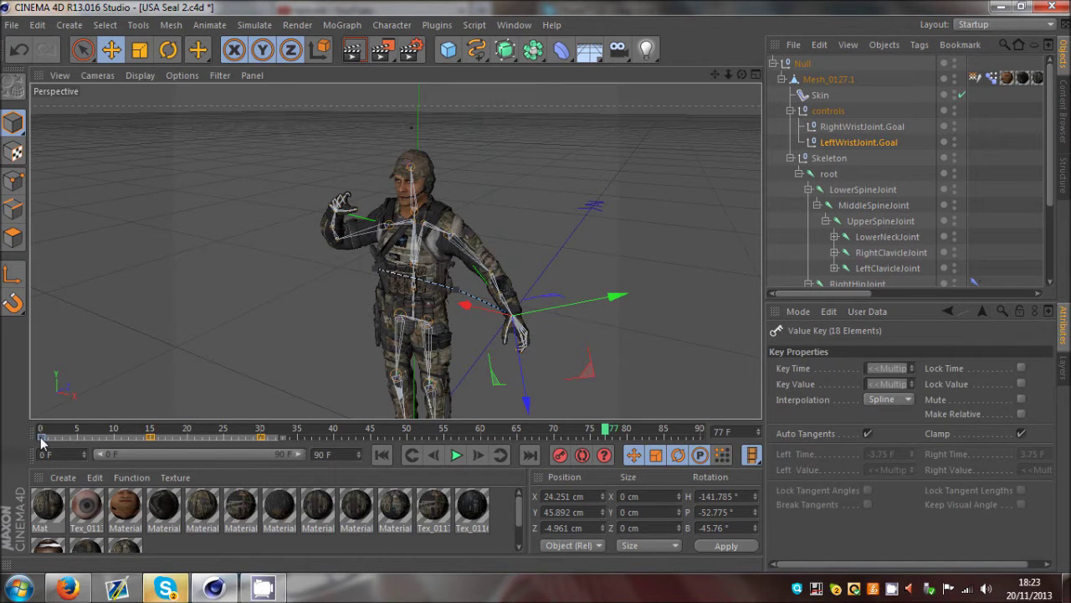
{"action": "left_click_drag", "start_coordinate": [154, 443], "coordinate": [249, 443]}
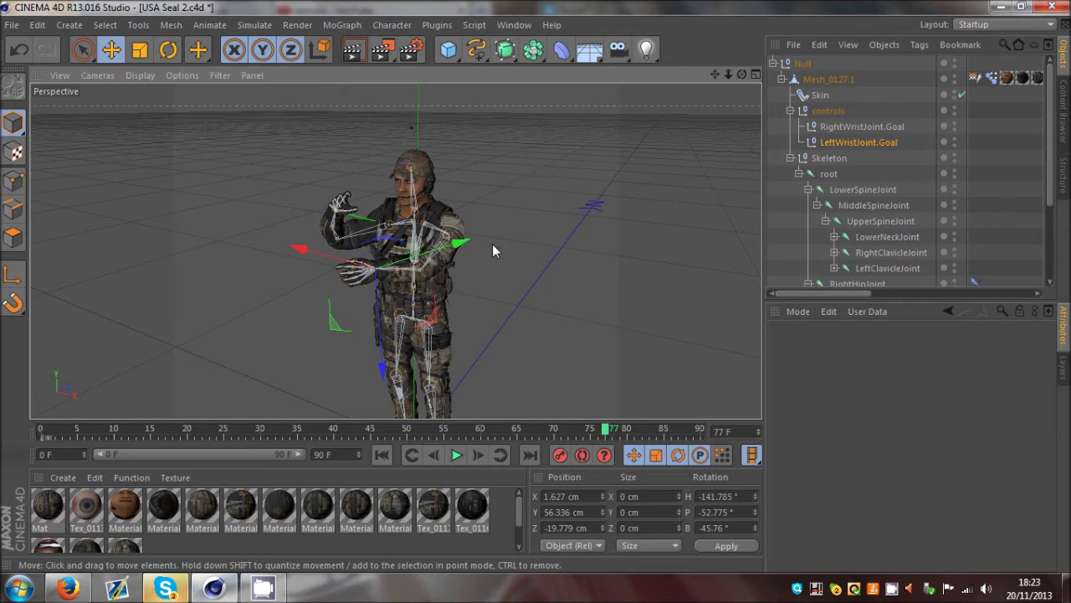
Move LeftWristJoint.Goal down beside the body to about X 17.5, Y 44.8, Z -10.5 cm.
{"action": "left_click_drag", "start_coordinate": [492, 244], "coordinate": [549, 266]}
{"action": "left_click_drag", "start_coordinate": [743, 77], "coordinate": [541, 283]}
{"action": "left_click_drag", "start_coordinate": [691, 165], "coordinate": [699, 197]}
{"action": "left_click_drag", "start_coordinate": [742, 76], "coordinate": [540, 286]}
{"action": "left_click_drag", "start_coordinate": [654, 171], "coordinate": [656, 174]}
Add a pole vector object to LeftShoulderJoint's IK tag and locate the new pole in the joint hierarchy.
{"action": "scroll", "coordinate": [857, 201], "scroll_direction": "down", "scroll_amount": 2}
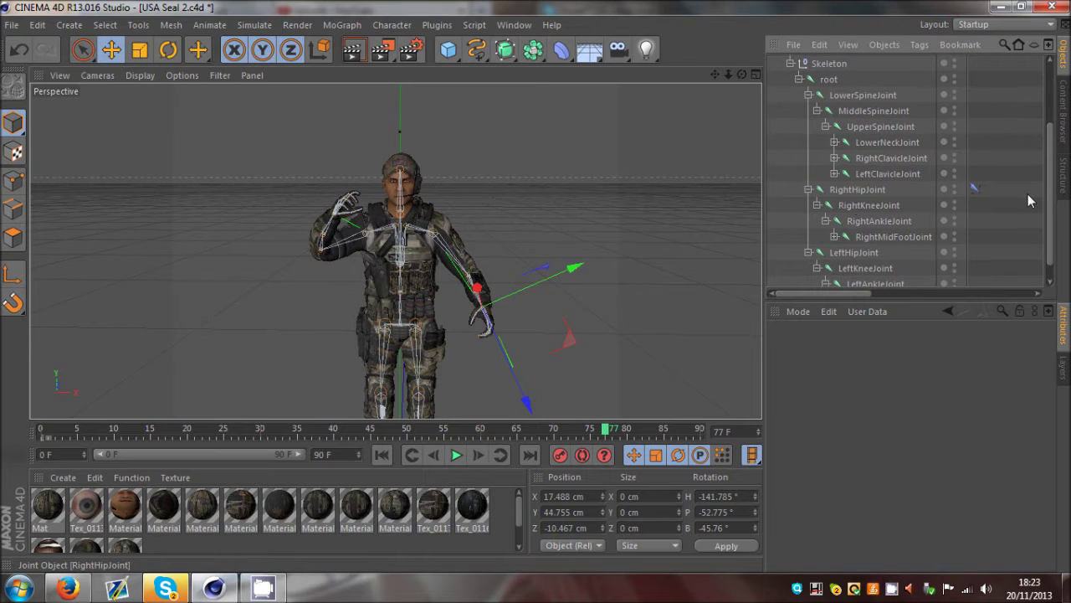
{"action": "scroll", "coordinate": [910, 167], "scroll_direction": "down", "scroll_amount": 1}
{"action": "left_click", "coordinate": [834, 153]}
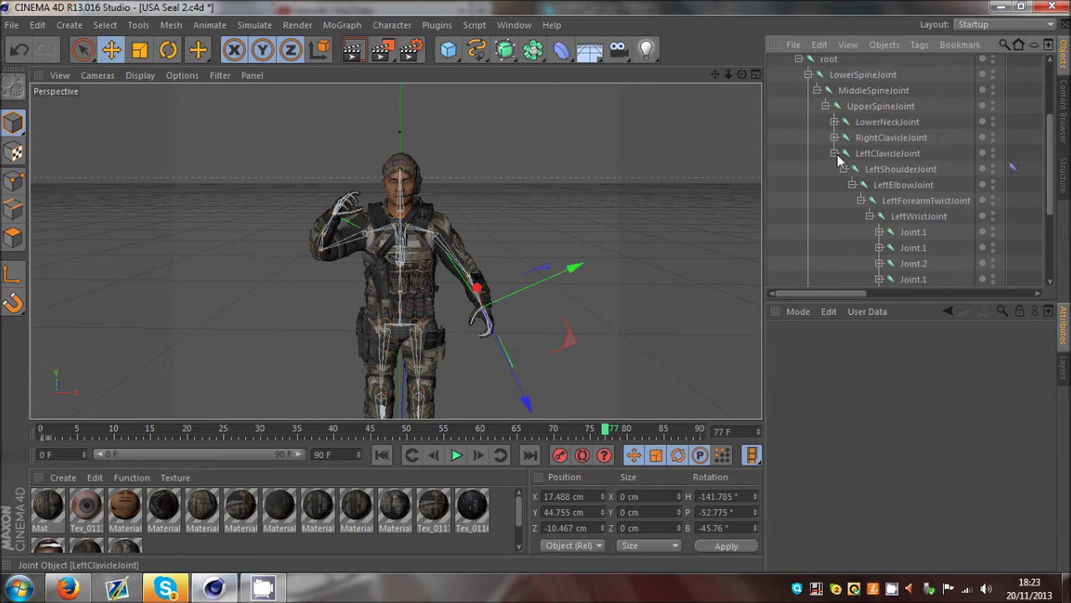
{"action": "left_click", "coordinate": [891, 169]}
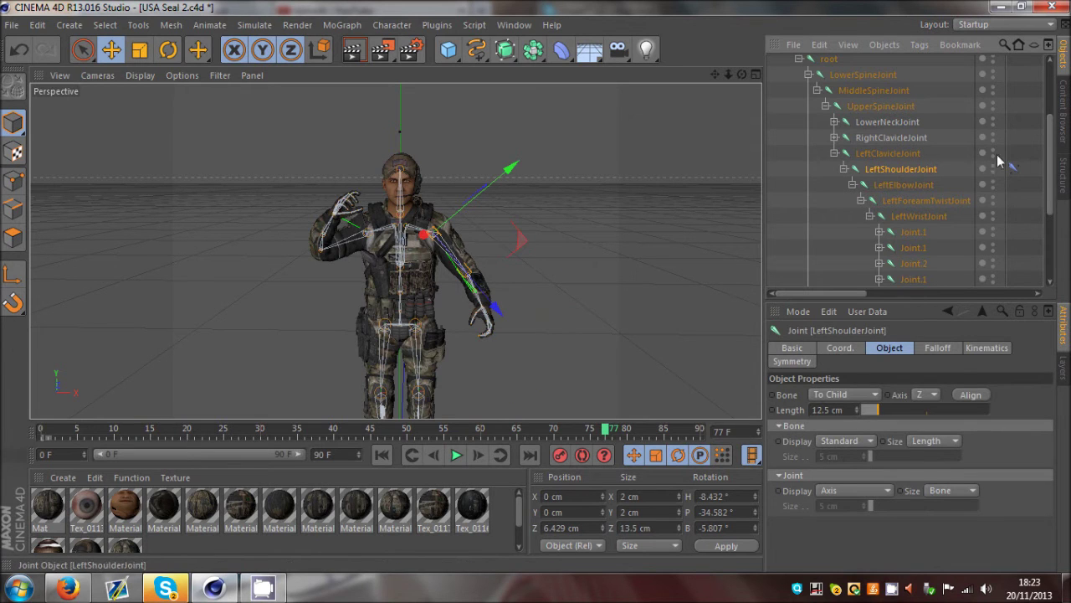
{"action": "left_click", "coordinate": [1013, 168]}
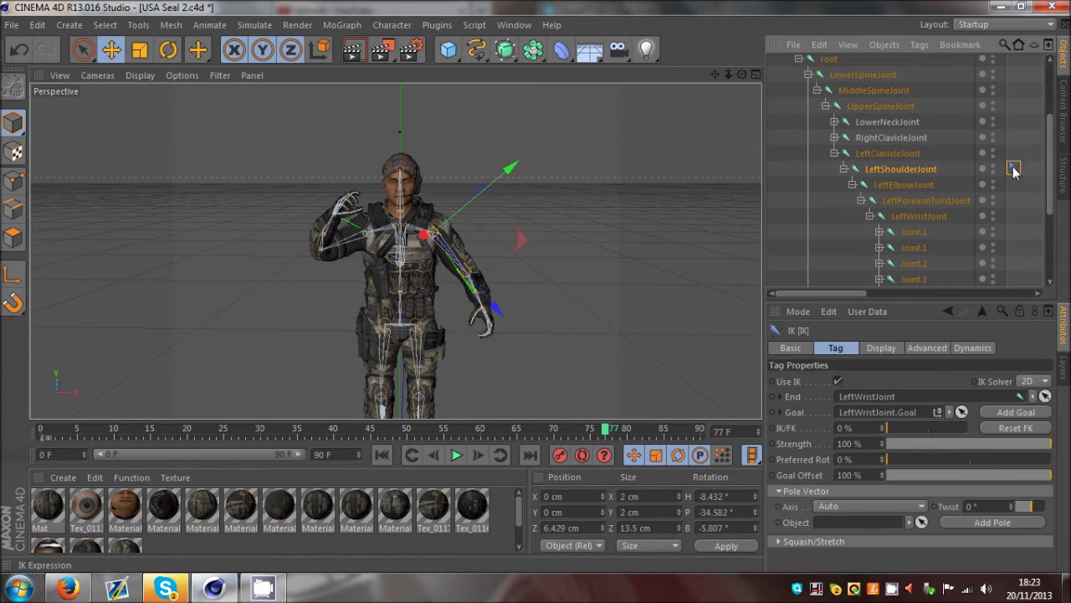
{"action": "left_click", "coordinate": [989, 526]}
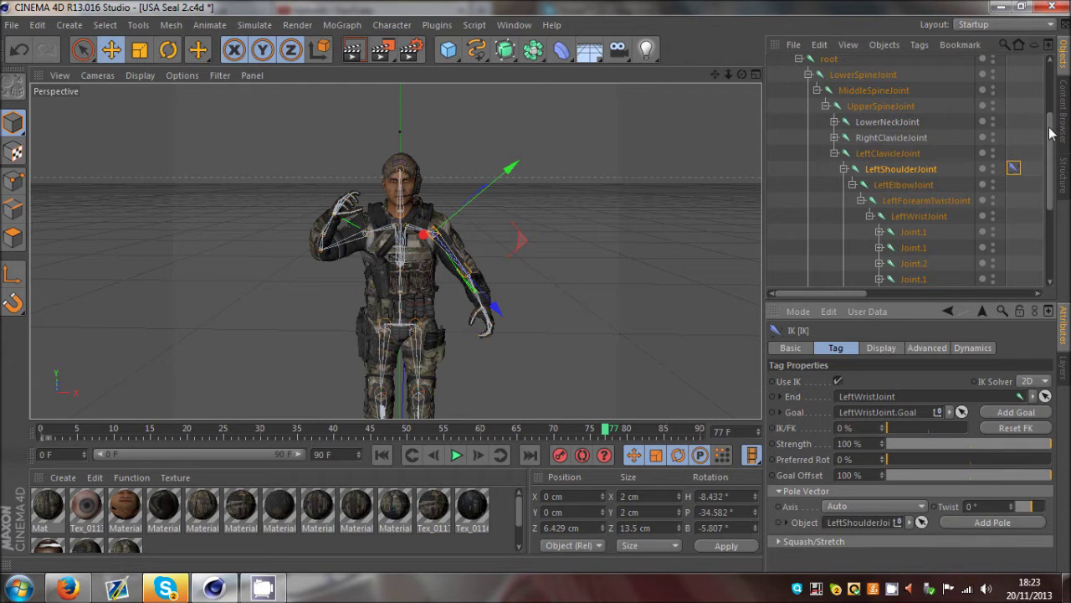
{"action": "left_click_drag", "start_coordinate": [1050, 129], "coordinate": [1050, 164]}
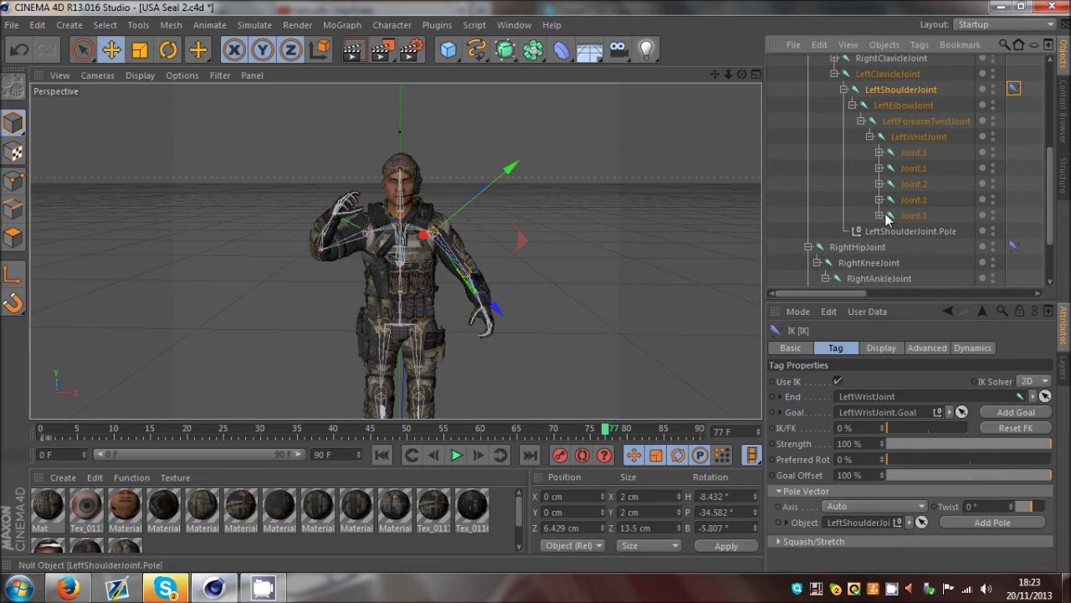
Collapse the left arm joints and move LeftShoulderJoint.Pole into the controls group as a child of LeftWristJoint.Goal.
{"action": "left_click", "coordinate": [862, 121]}
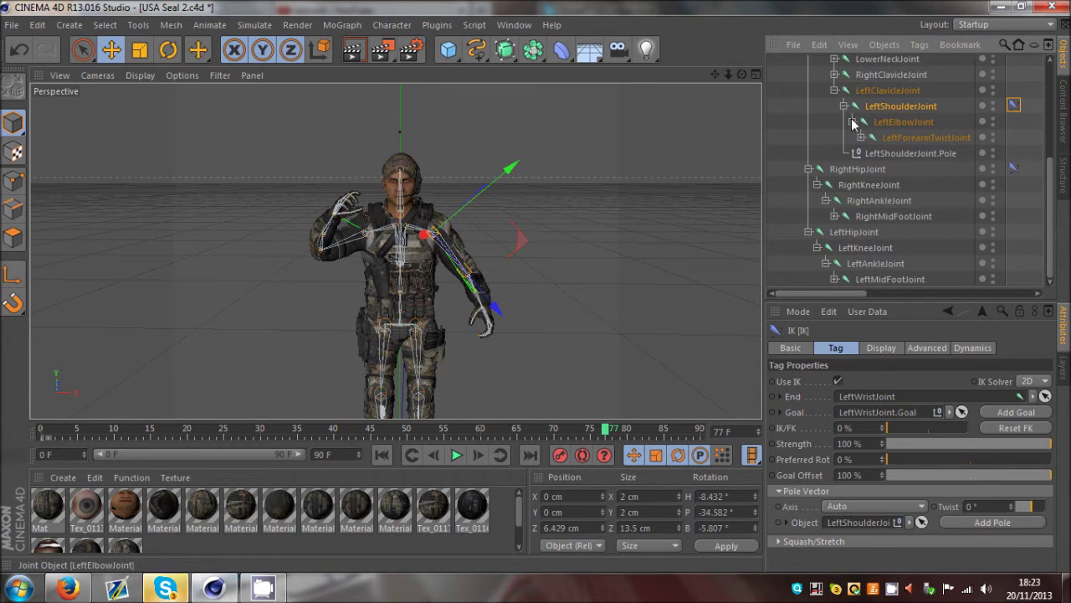
{"action": "left_click", "coordinate": [852, 122]}
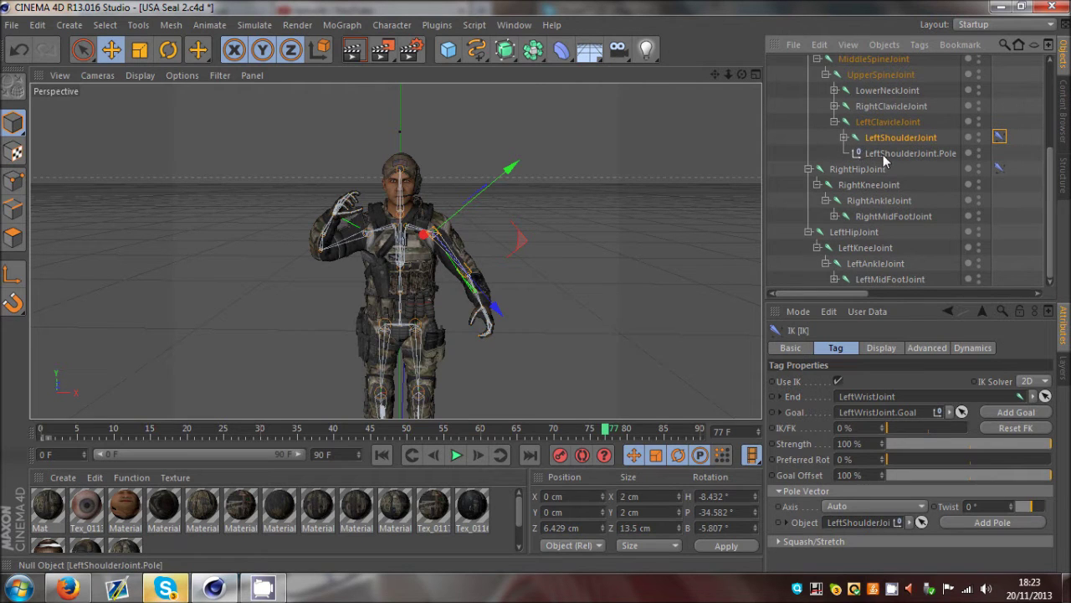
{"action": "left_click", "coordinate": [884, 155]}
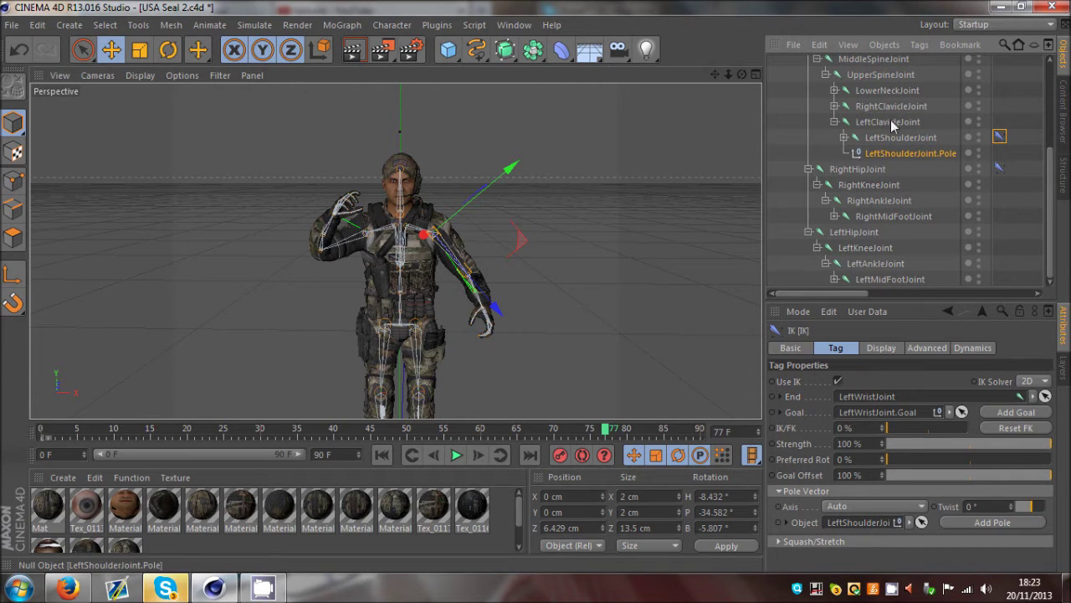
{"action": "scroll", "coordinate": [894, 58], "scroll_direction": "up", "scroll_amount": 5}
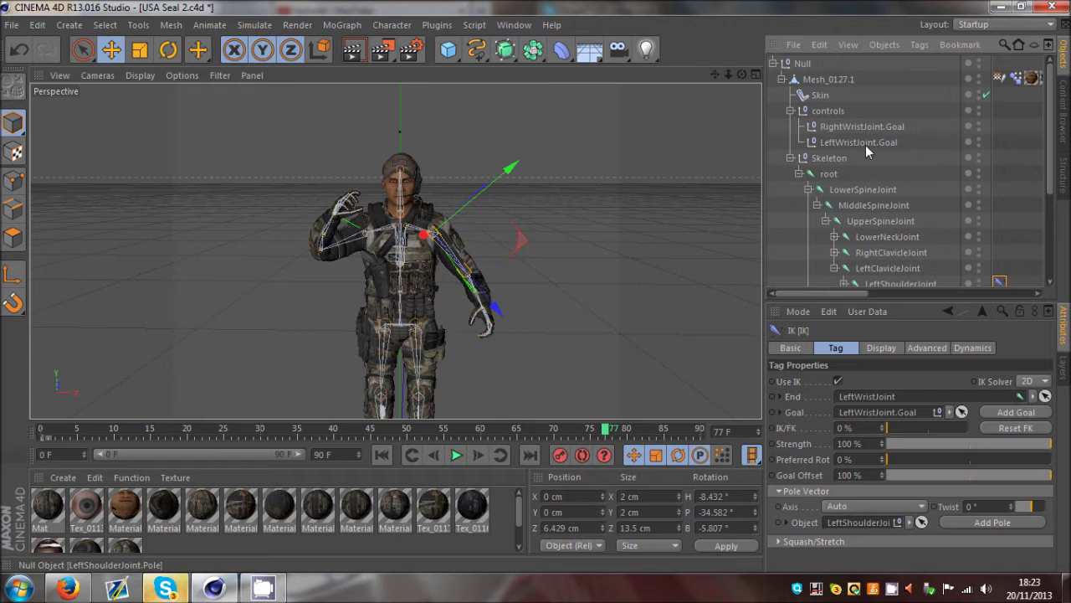
{"action": "scroll", "coordinate": [874, 120], "scroll_direction": "down", "scroll_amount": 1}
{"action": "left_click_drag", "start_coordinate": [854, 129], "coordinate": [854, 129]}
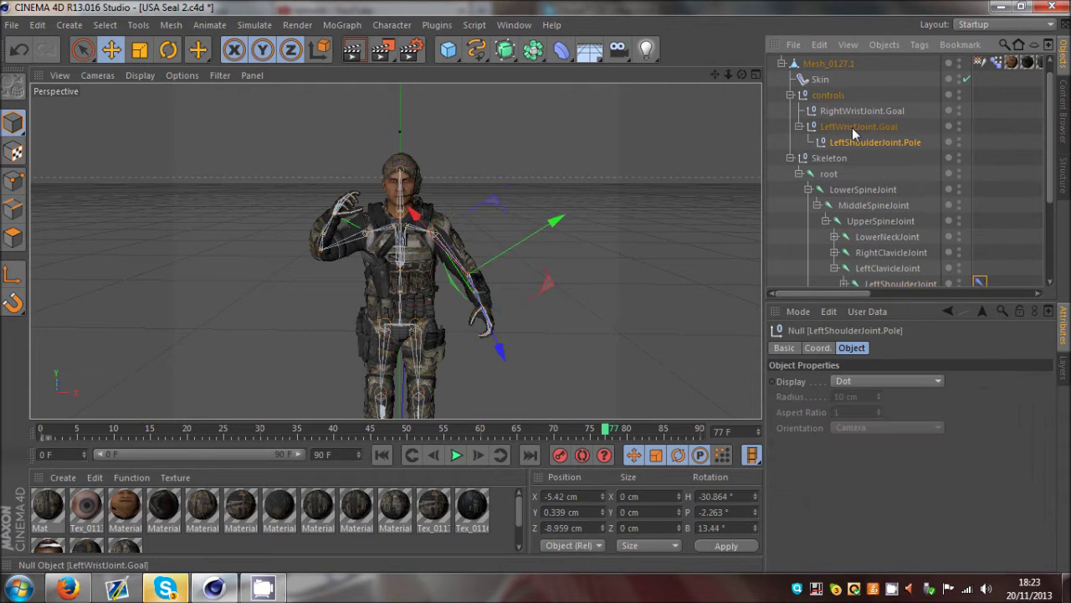
{"action": "left_click", "coordinate": [981, 151]}
{"action": "left_click", "coordinate": [885, 128]}
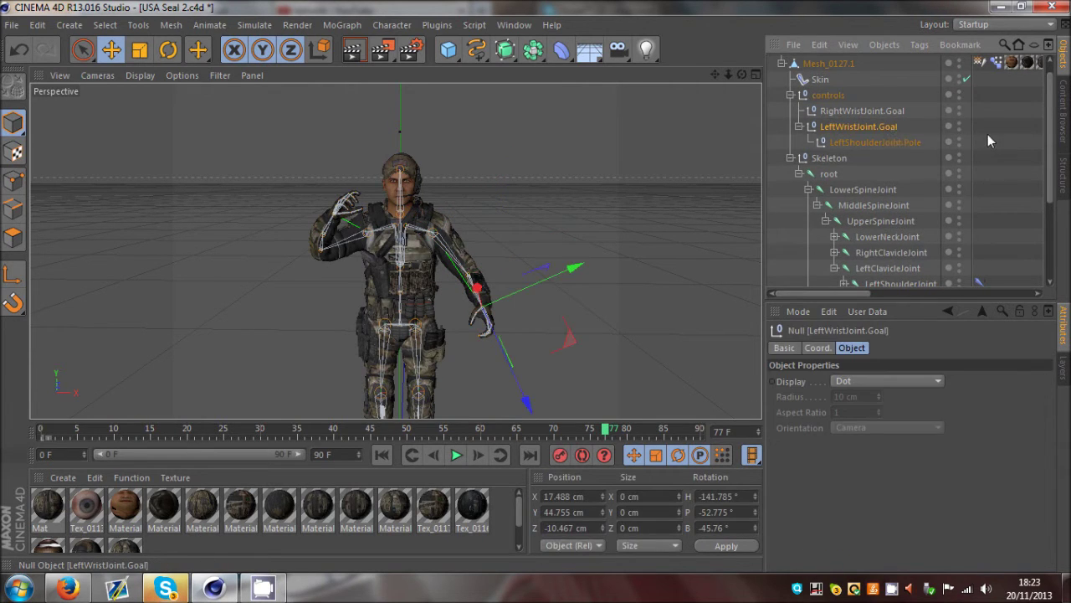
{"action": "left_click", "coordinate": [886, 143]}
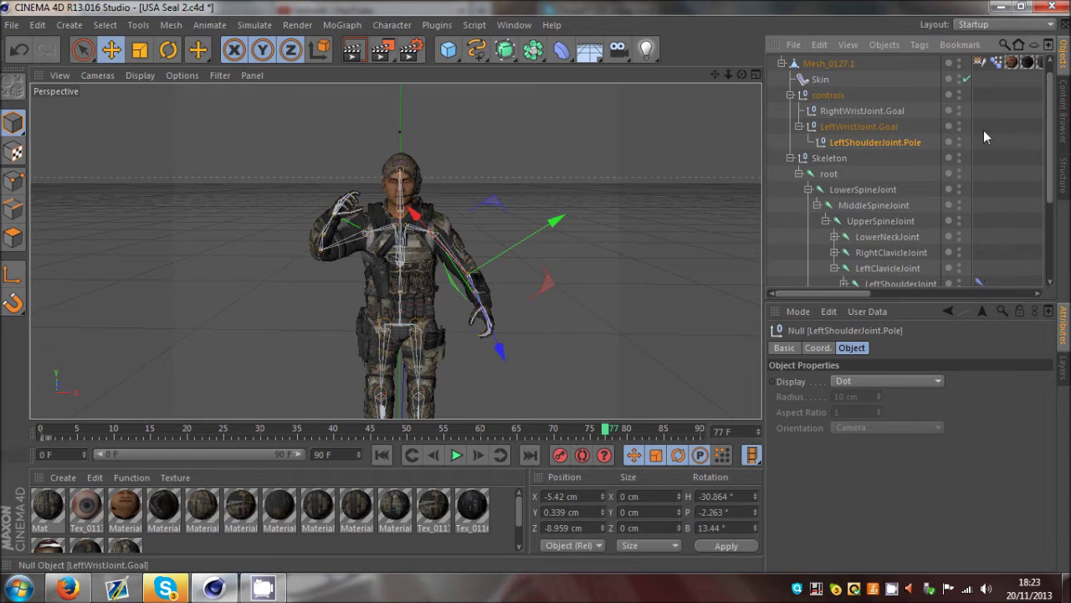
{"action": "left_click", "coordinate": [984, 157]}
Raise LeftWristJoint.Goal beside the head to about X 21.2, Y 68.0, Z -6.4 cm and reposition its pole to about X -5.0, Y -5.7, Z 1.3 cm.
{"action": "scroll", "coordinate": [496, 260], "scroll_direction": "up", "scroll_amount": 2}
{"action": "mouse_move", "coordinate": [742, 74]}
{"action": "left_mouse_down"}
{"action": "mouse_move", "coordinate": [535, 286]}
{"action": "mouse_move", "coordinate": [743, 78]}
{"action": "left_mouse_up"}
{"action": "left_click", "coordinate": [843, 147]}
{"action": "scroll", "coordinate": [454, 332], "scroll_direction": "up", "scroll_amount": 4}
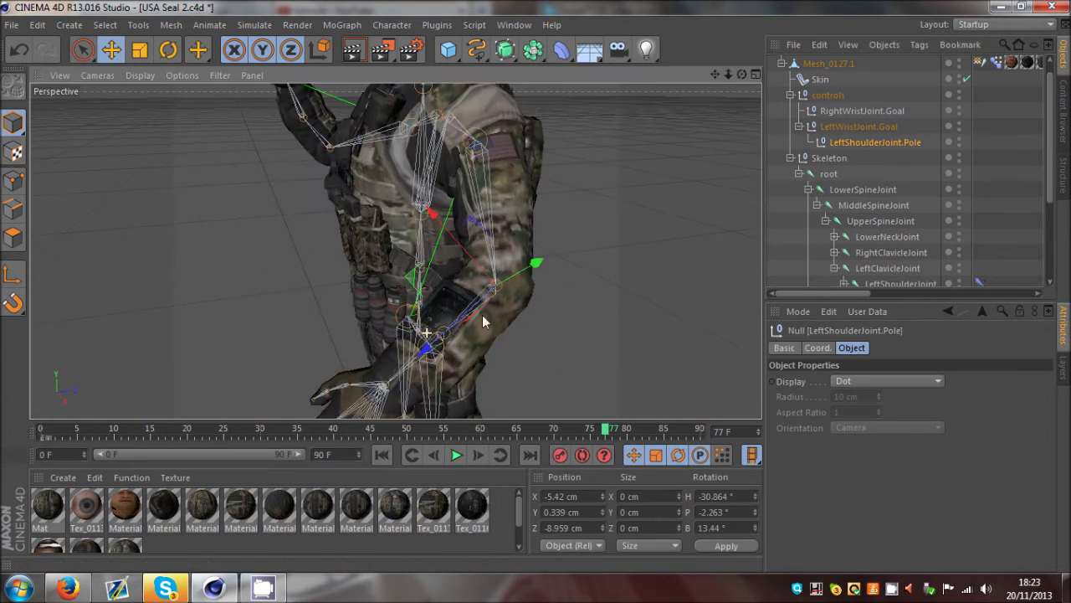
{"action": "left_click_drag", "start_coordinate": [741, 74], "coordinate": [616, 198]}
{"action": "left_click_drag", "start_coordinate": [544, 281], "coordinate": [539, 289], "text": "alt"}
{"action": "left_click", "coordinate": [847, 127]}
{"action": "left_click_drag", "start_coordinate": [728, 75], "coordinate": [695, 107]}
{"action": "left_click_drag", "start_coordinate": [657, 214], "coordinate": [578, 341]}
{"action": "left_click", "coordinate": [836, 146]}
{"action": "middle_click_drag", "start_coordinate": [551, 241], "coordinate": [533, 302], "text": "alt"}
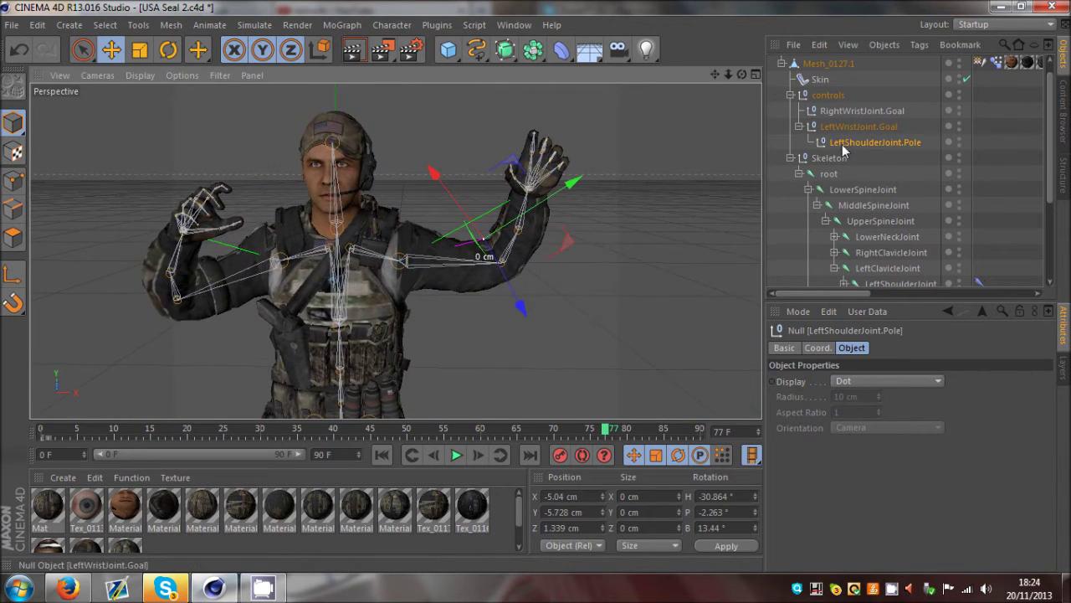
Keyframe LeftWristJoint.Goal at frame 0, and key it at frame 20 moved towards the head to about X 14.7, Y 66.9, Z -6.6 cm.
{"action": "left_click", "coordinate": [844, 129]}
{"action": "left_click_drag", "start_coordinate": [564, 425], "coordinate": [33, 469]}
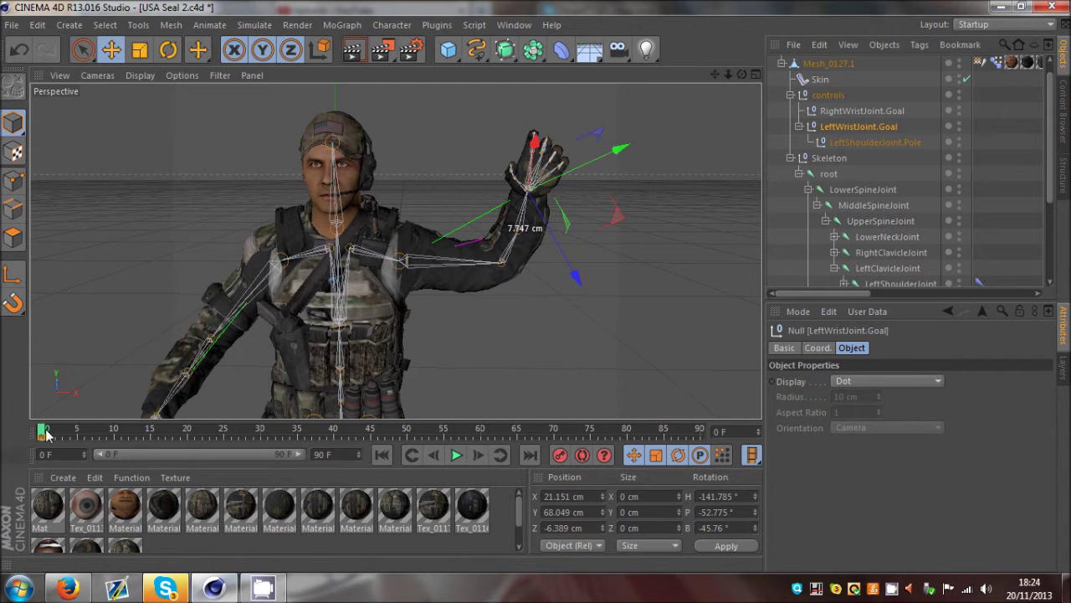
{"action": "left_click_drag", "start_coordinate": [46, 431], "coordinate": [180, 430]}
{"action": "mouse_move", "coordinate": [574, 275]}
{"action": "left_mouse_down"}
{"action": "mouse_move", "coordinate": [516, 290]}
{"action": "mouse_move", "coordinate": [662, 244]}
{"action": "mouse_move", "coordinate": [602, 262]}
{"action": "left_mouse_up"}
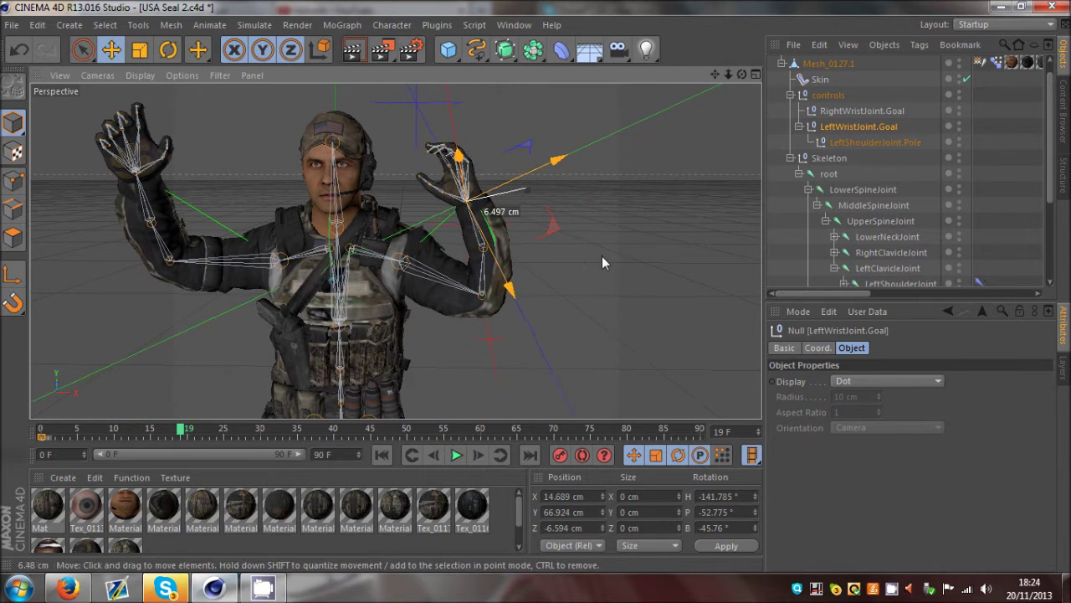
{"action": "left_click", "coordinate": [560, 454]}
{"action": "mouse_move", "coordinate": [180, 431]}
{"action": "left_mouse_down"}
{"action": "mouse_move", "coordinate": [312, 434]}
{"action": "mouse_move", "coordinate": [193, 436]}
{"action": "left_mouse_up"}
Keyframe LeftWristJoint.Goal at about X 22.4, Y 66.2, Z -6.6 cm on frame 40 and X 15.3, Y 66.3, Z -6.7 cm on frame 60.
{"action": "left_click_drag", "start_coordinate": [295, 434], "coordinate": [333, 432]}
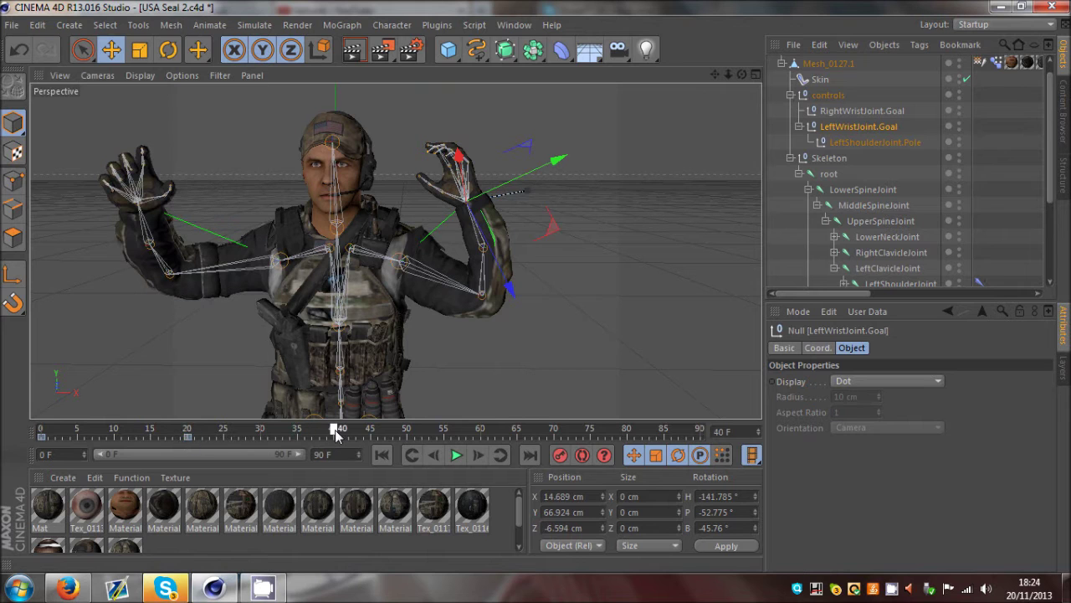
{"action": "mouse_move", "coordinate": [511, 343]}
{"action": "left_mouse_down"}
{"action": "mouse_move", "coordinate": [601, 359]}
{"action": "mouse_move", "coordinate": [605, 349]}
{"action": "left_mouse_up"}
{"action": "left_click", "coordinate": [560, 458]}
{"action": "left_click_drag", "start_coordinate": [337, 433], "coordinate": [485, 431]}
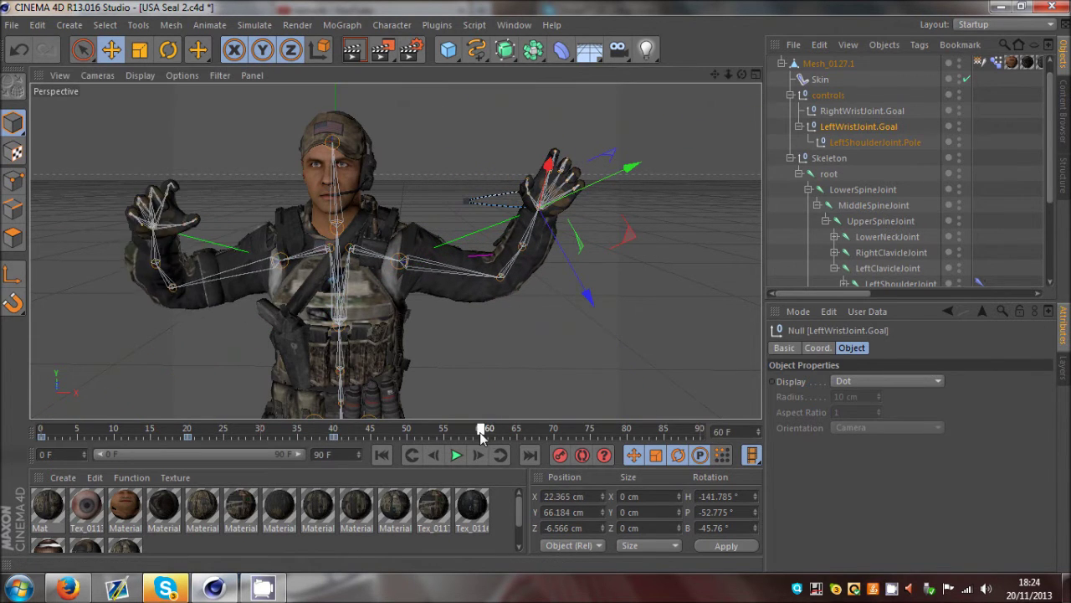
{"action": "left_click_drag", "start_coordinate": [645, 306], "coordinate": [604, 306]}
{"action": "left_click", "coordinate": [560, 456]}
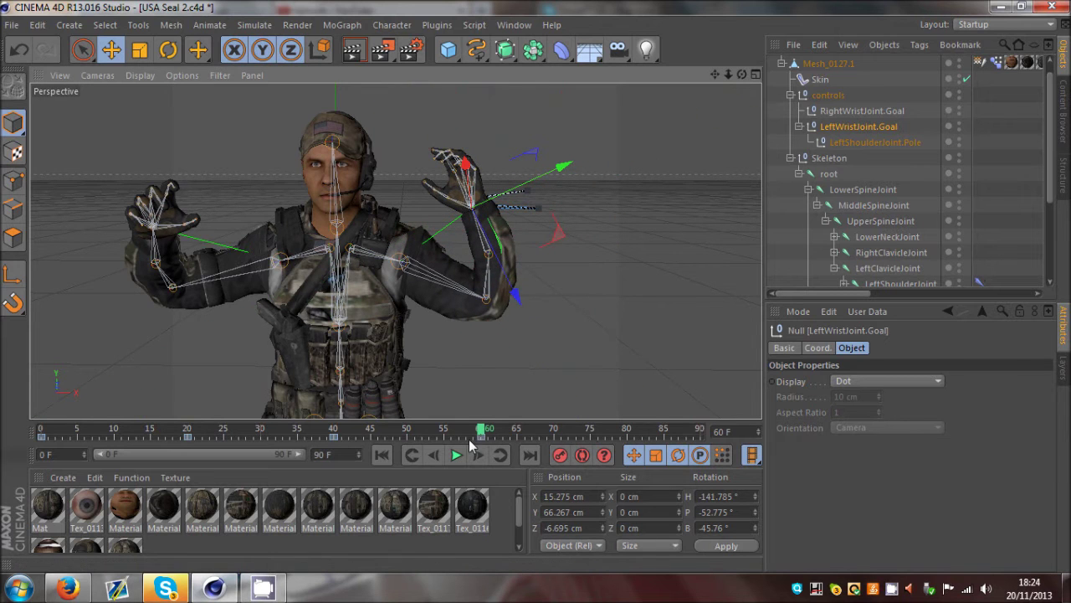
{"action": "mouse_move", "coordinate": [479, 434]}
{"action": "left_mouse_down"}
{"action": "mouse_move", "coordinate": [174, 453]}
{"action": "mouse_move", "coordinate": [510, 431]}
{"action": "left_mouse_up"}
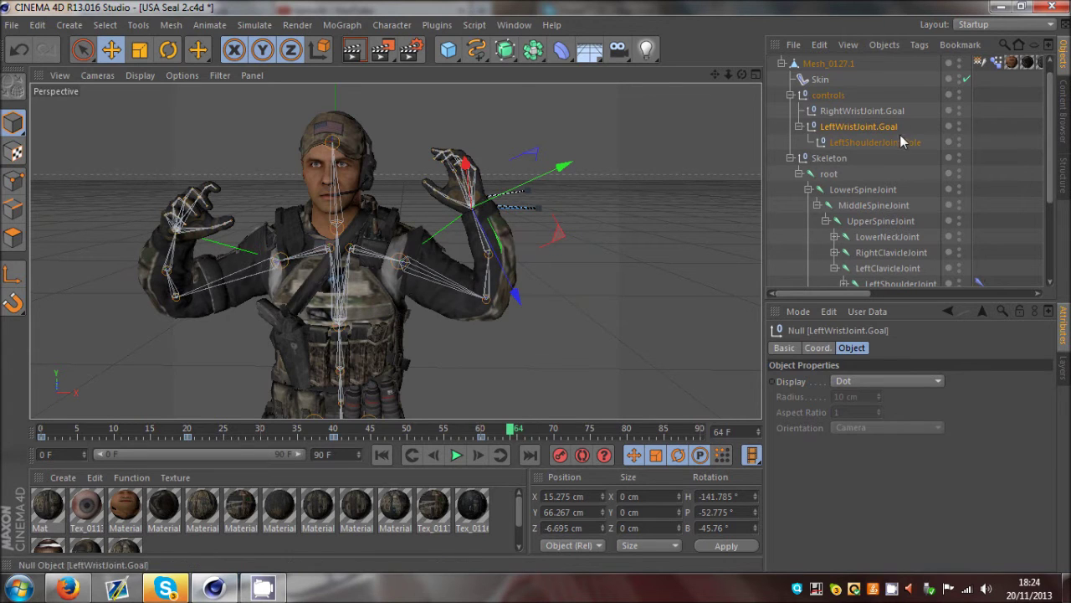
Keyframe LeftShoulderJoint.Pole at frame 0, and key it at frame 20 moved outward to about X -8.4, Y -3.3, Z 5.2 cm.
{"action": "left_click", "coordinate": [885, 143]}
{"action": "left_click", "coordinate": [42, 432]}
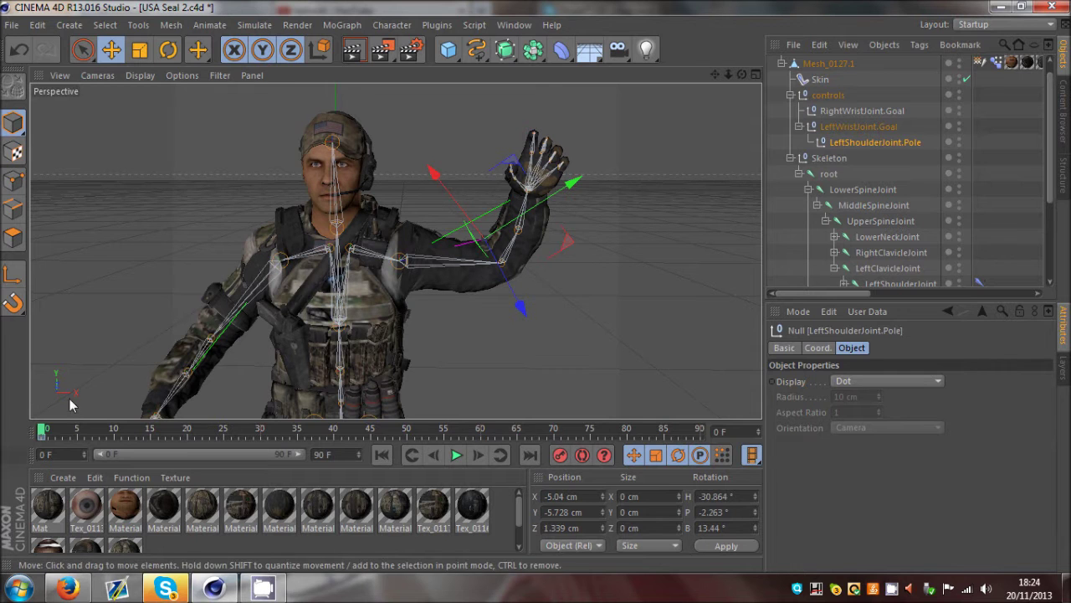
{"action": "left_click_drag", "start_coordinate": [57, 431], "coordinate": [187, 430]}
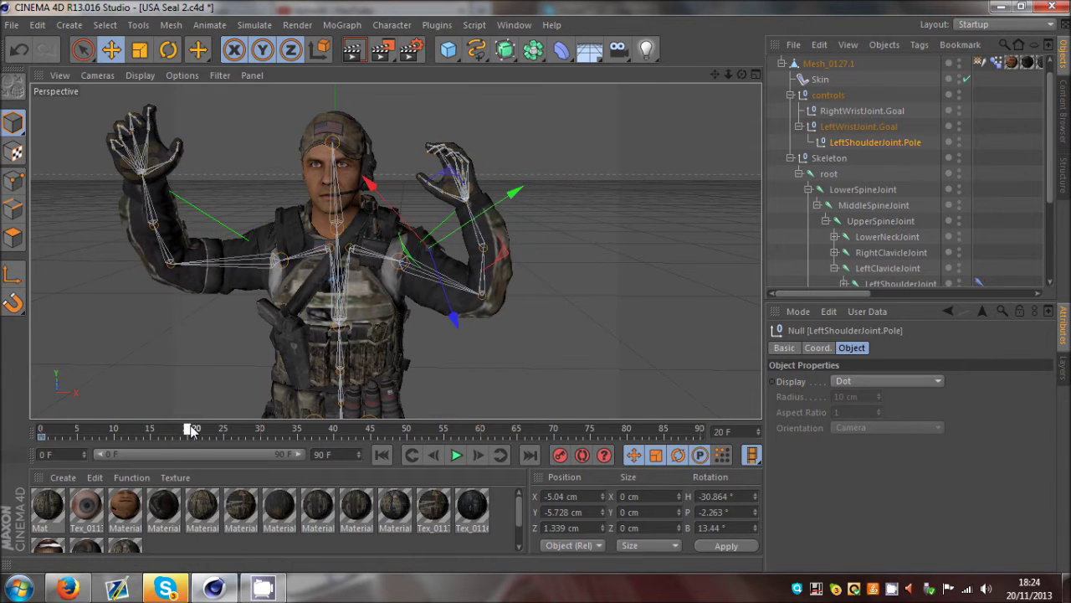
{"action": "left_click_drag", "start_coordinate": [742, 75], "coordinate": [536, 285]}
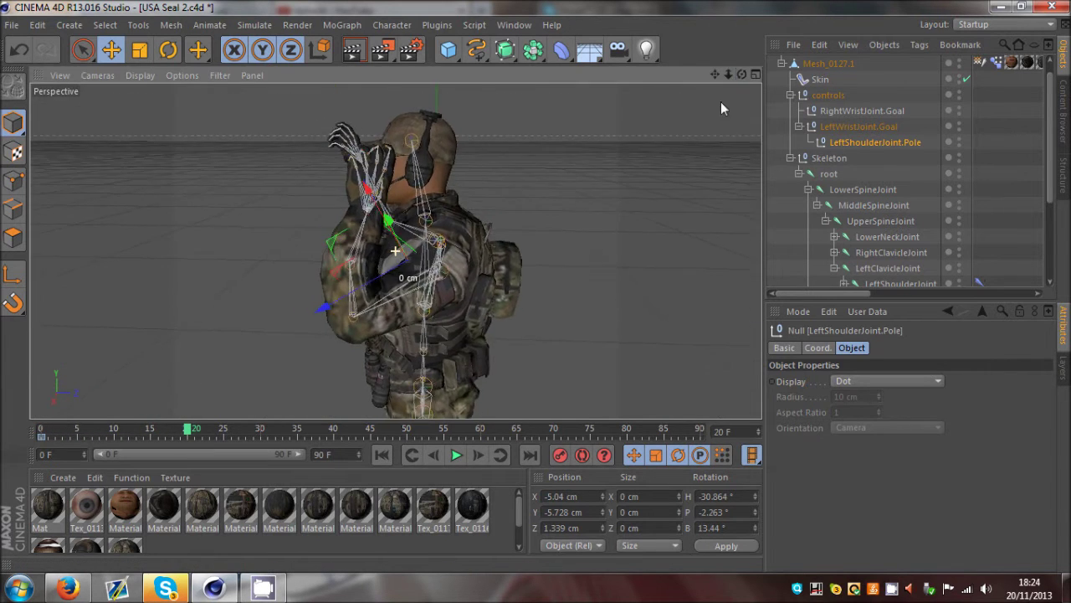
{"action": "left_click_drag", "start_coordinate": [617, 210], "coordinate": [628, 213]}
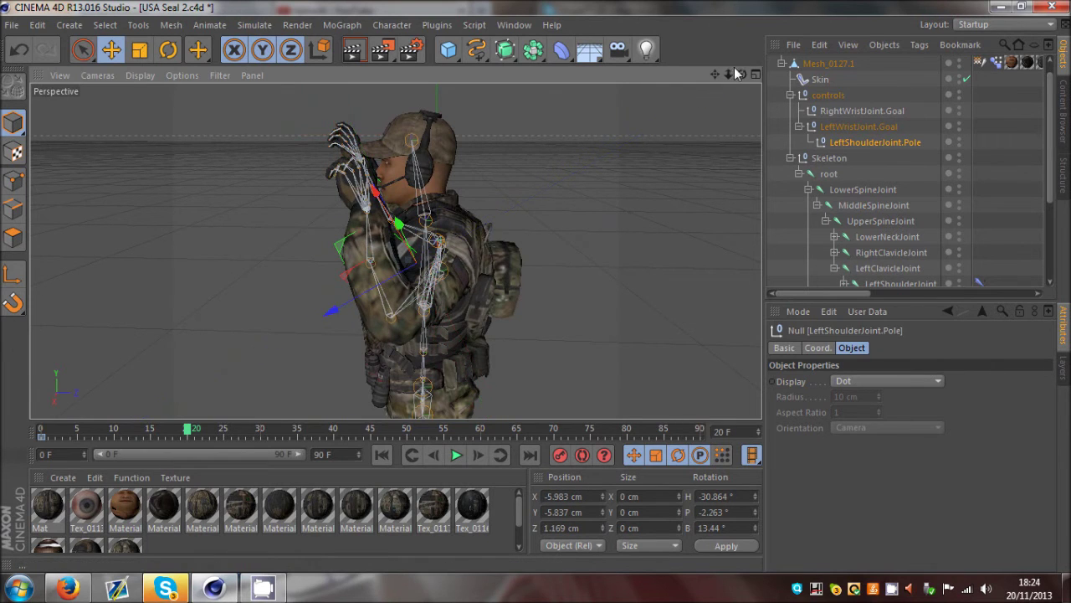
{"action": "left_click_drag", "start_coordinate": [742, 74], "coordinate": [536, 285]}
{"action": "mouse_move", "coordinate": [621, 163]}
{"action": "left_mouse_down"}
{"action": "mouse_move", "coordinate": [647, 195]}
{"action": "mouse_move", "coordinate": [595, 159]}
{"action": "mouse_move", "coordinate": [605, 172]}
{"action": "left_mouse_up"}
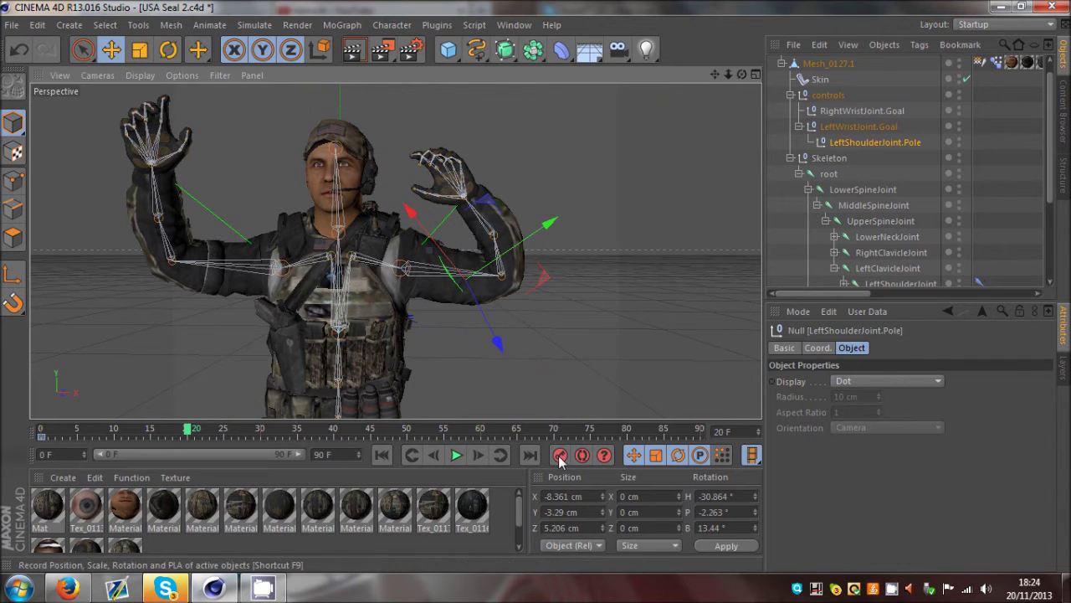
{"action": "left_click", "coordinate": [873, 117]}
{"action": "left_click", "coordinate": [872, 141]}
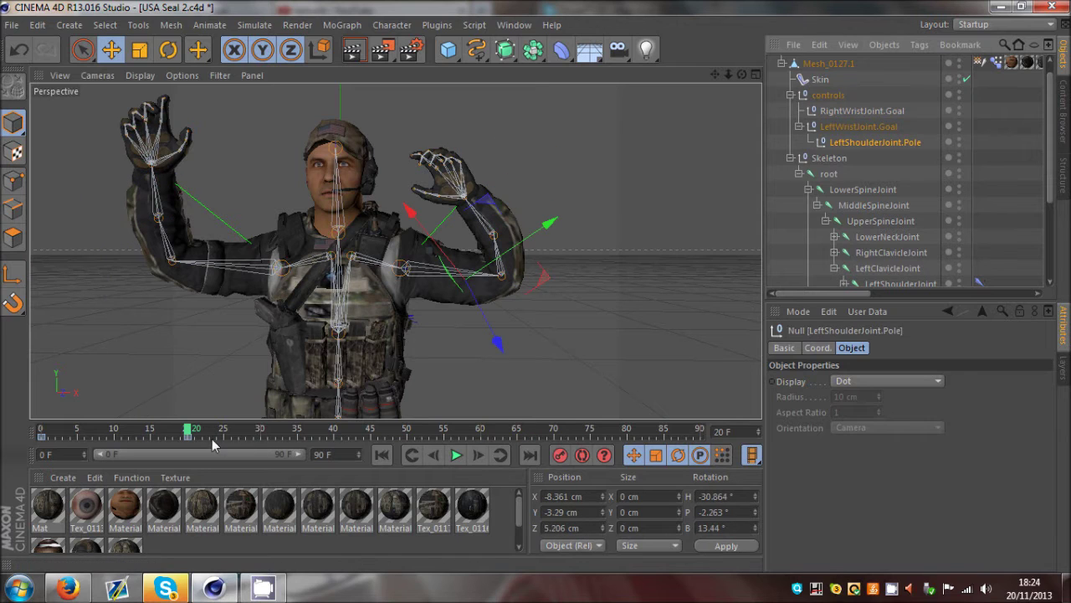
Copy LeftShoulderJoint.Pole's frame 0 and frame 20 keys and paste them starting at frame 40.
{"action": "left_click_drag", "start_coordinate": [257, 438], "coordinate": [6, 462]}
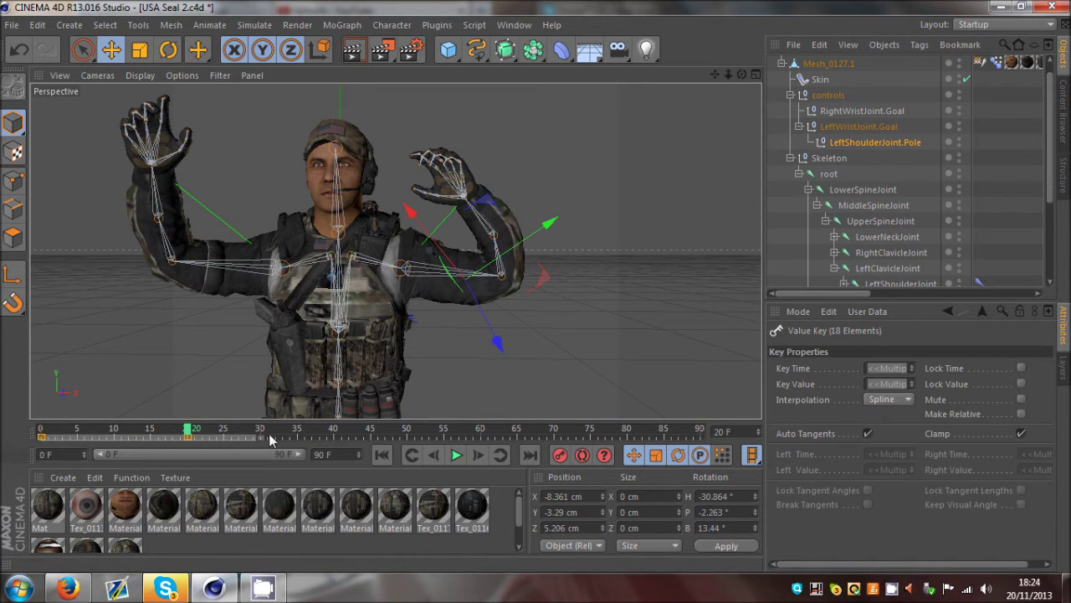
{"action": "left_click", "coordinate": [335, 432]}
{"action": "key", "text": "ctrl+v"}
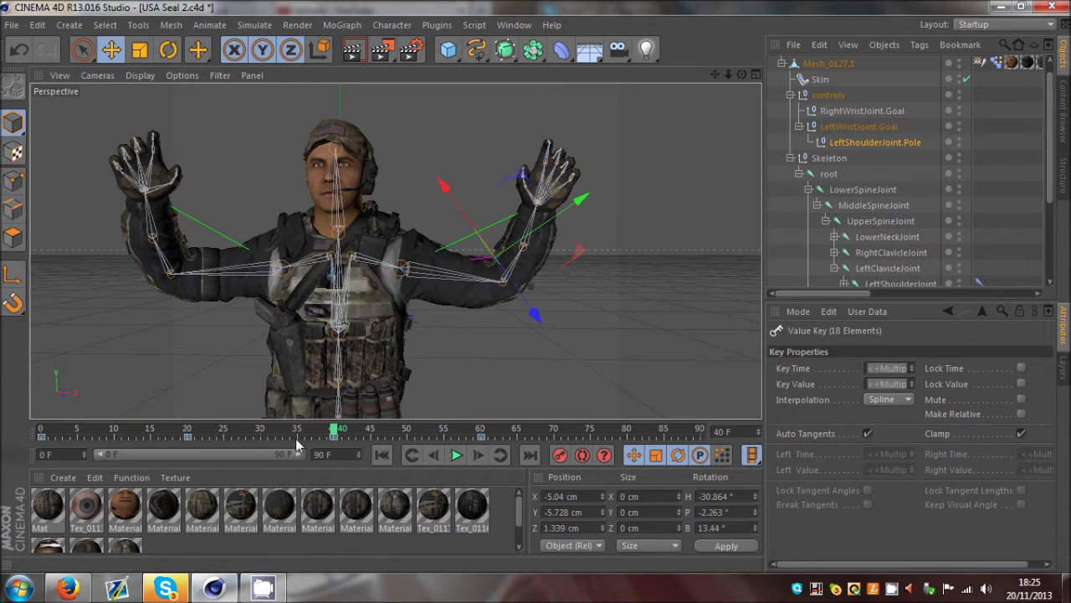
{"action": "left_click", "coordinate": [187, 438]}
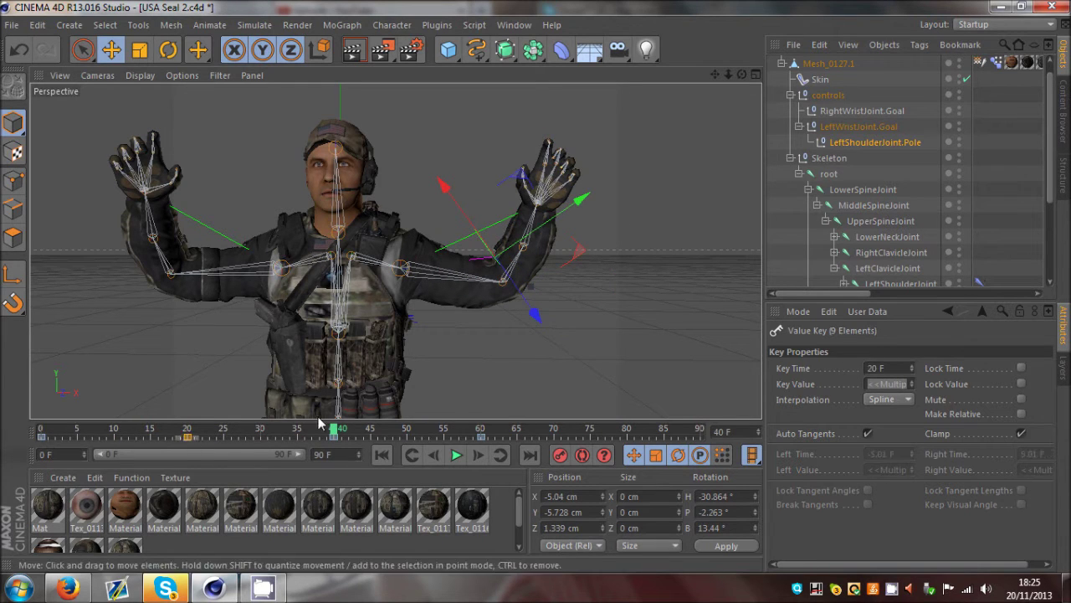
Select LeftWristJoint.Goal and scrub the timeline to review the left arm's waving motion.
{"action": "left_click", "coordinate": [865, 128]}
{"action": "left_click_drag", "start_coordinate": [294, 433], "coordinate": [489, 395]}
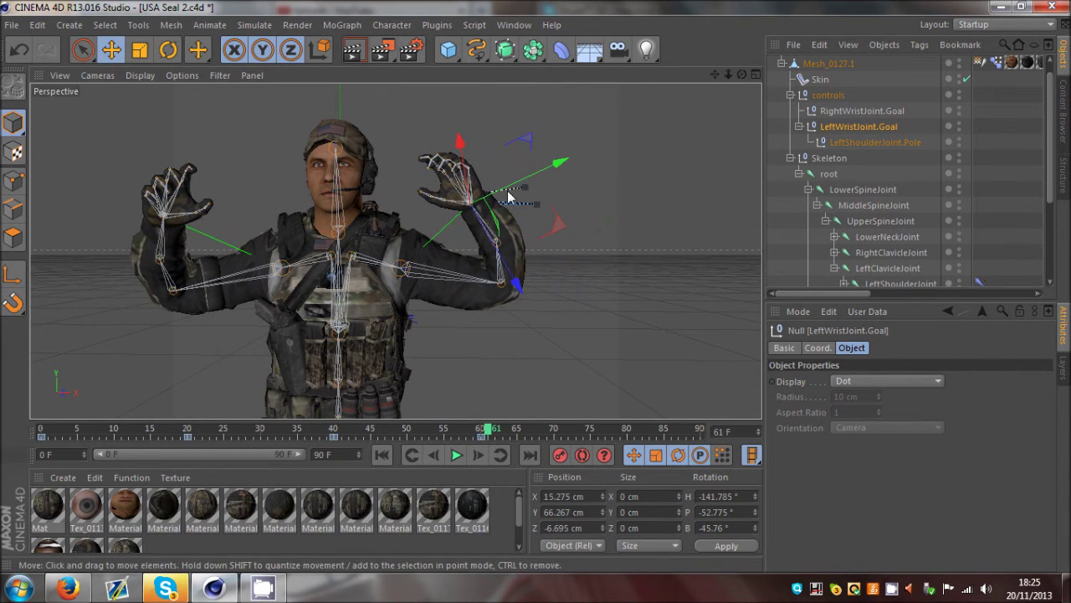
{"action": "left_click_drag", "start_coordinate": [198, 433], "coordinate": [284, 425]}
Move LeftShoulderJoint.Pole down beside the torso to about X -9.1, Y -17.4, Z 8.9 cm, and collapse LeftWristJoint.Goal in the hierarchy.
{"action": "left_click", "coordinate": [927, 147]}
{"action": "left_click", "coordinate": [900, 143]}
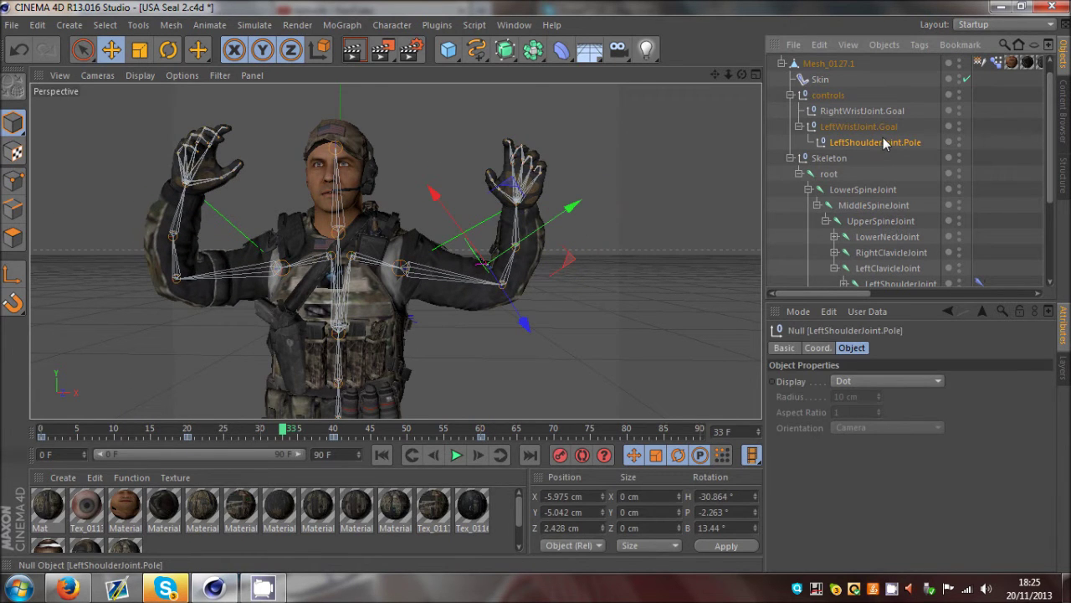
{"action": "left_click_drag", "start_coordinate": [494, 272], "coordinate": [423, 368]}
{"action": "left_click_drag", "start_coordinate": [742, 74], "coordinate": [537, 287]}
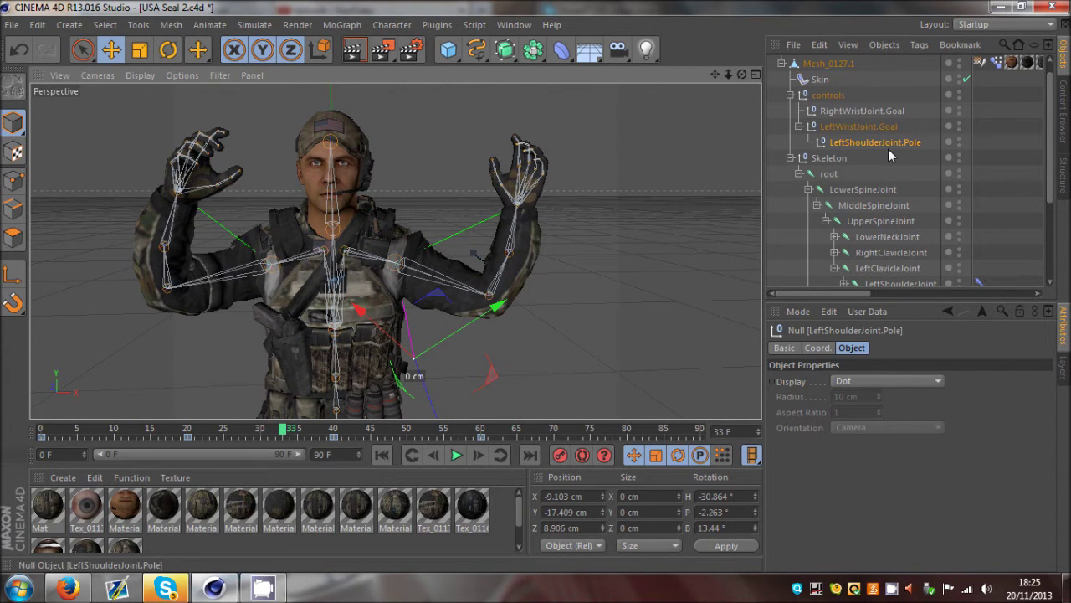
{"action": "left_click", "coordinate": [799, 127]}
{"action": "left_click", "coordinate": [969, 139]}
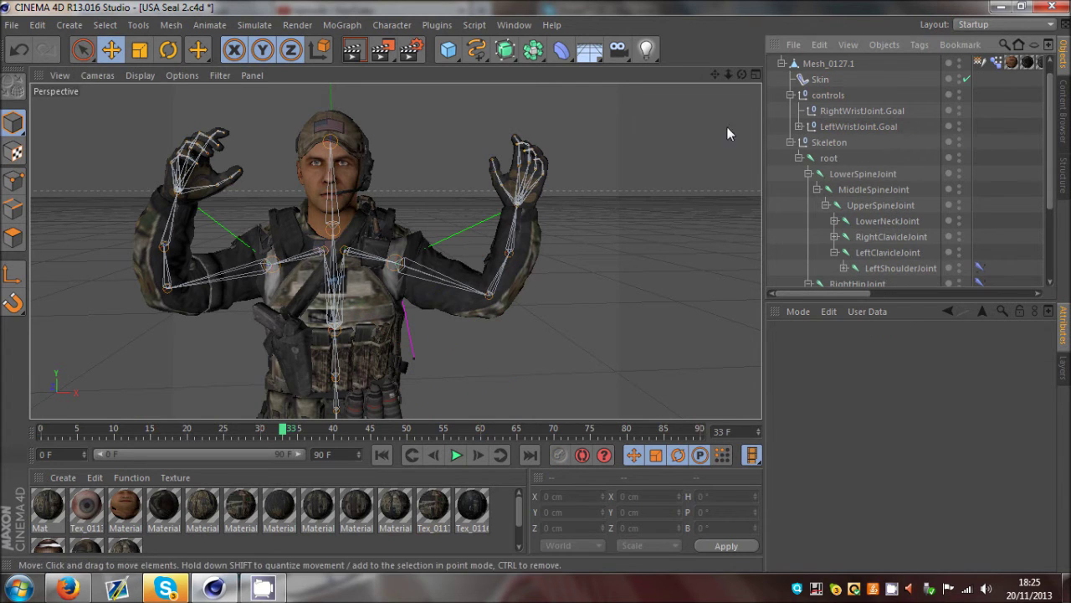
{"action": "scroll", "coordinate": [534, 286], "scroll_direction": "down", "scroll_amount": 3}
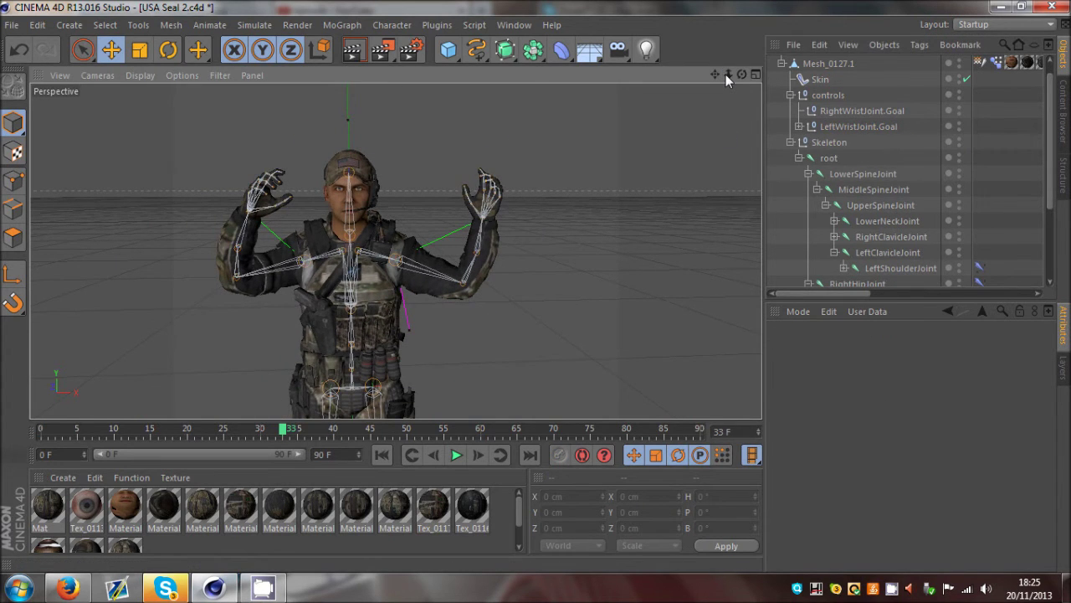